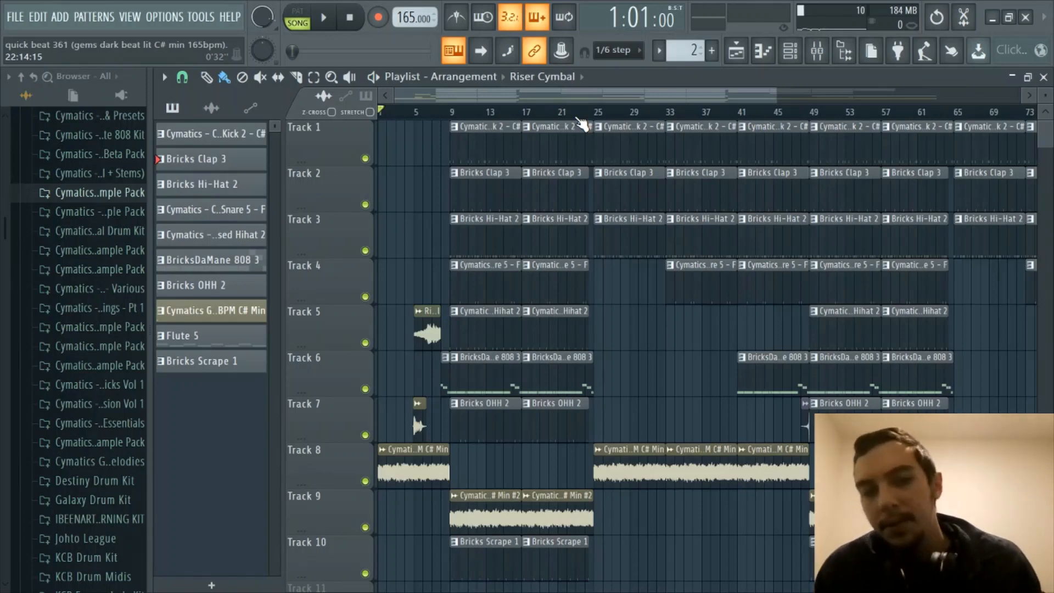
# - Browse the Playlist, then briefly show the instruments in the Channel Rack
pyautogui.scroll(-3, 582, 123)
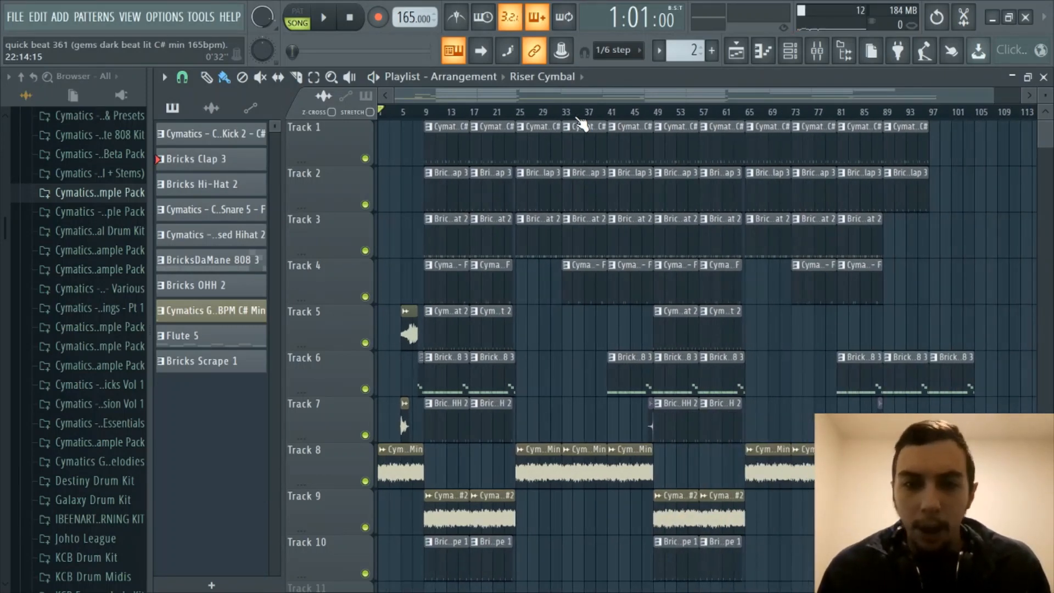
pyautogui.scroll(2, 579, 119)
pyautogui.moveTo(547, 98); pyautogui.dragTo(397, 98)
pyautogui.scroll(3, 428, 115)
pyautogui.scroll(-2, 426, 117)
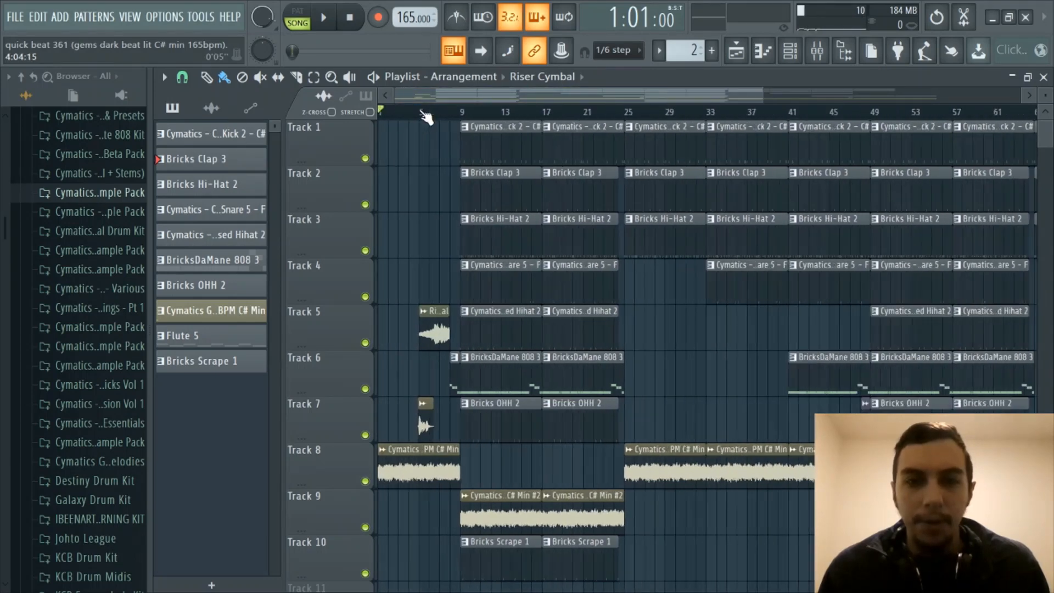
pyautogui.scroll(2, 423, 95)
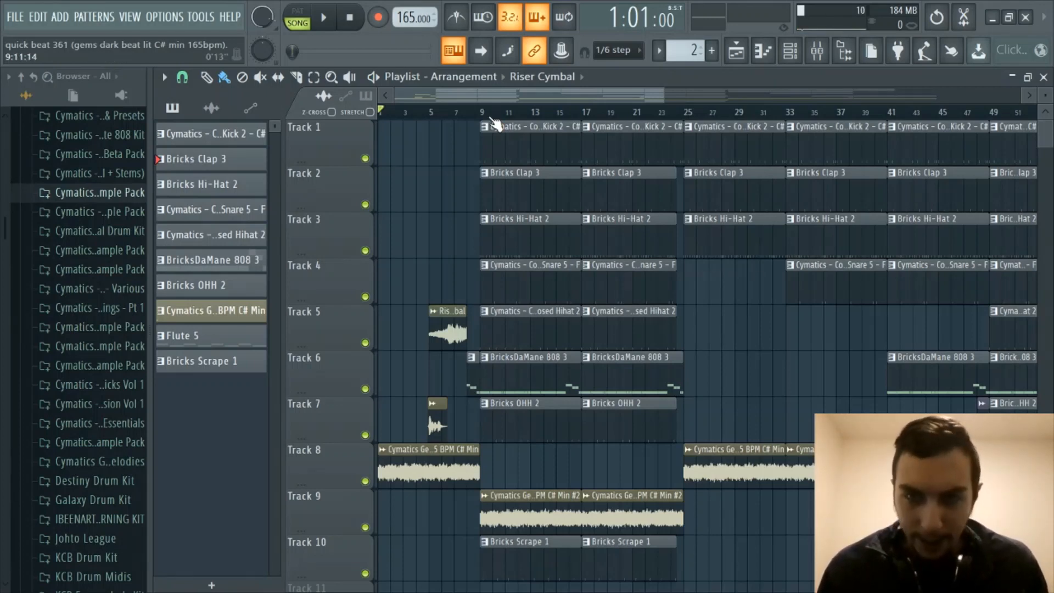
pyautogui.click(791, 51)
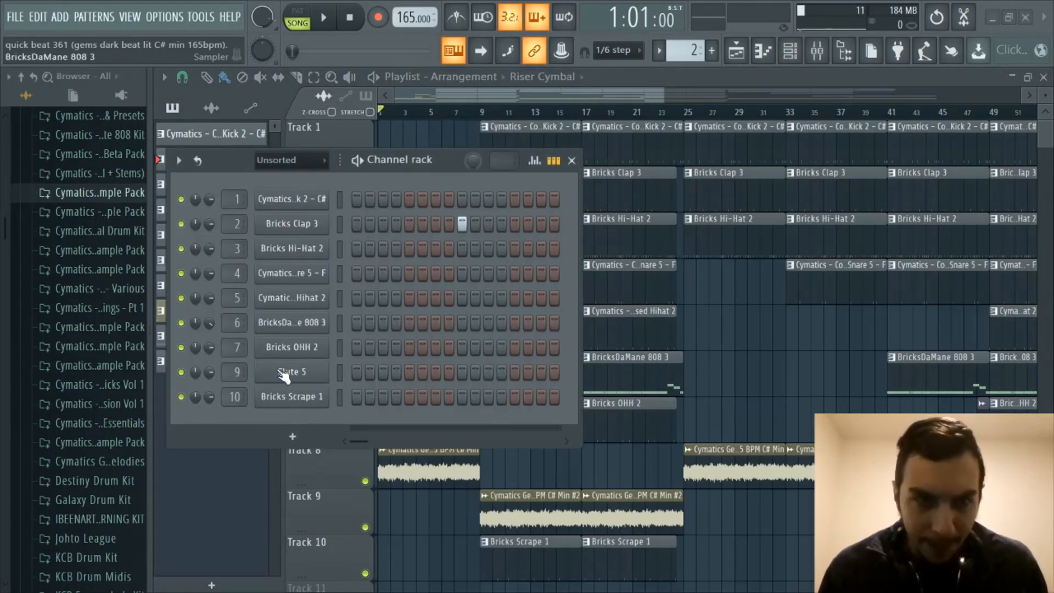
pyautogui.click(790, 51)
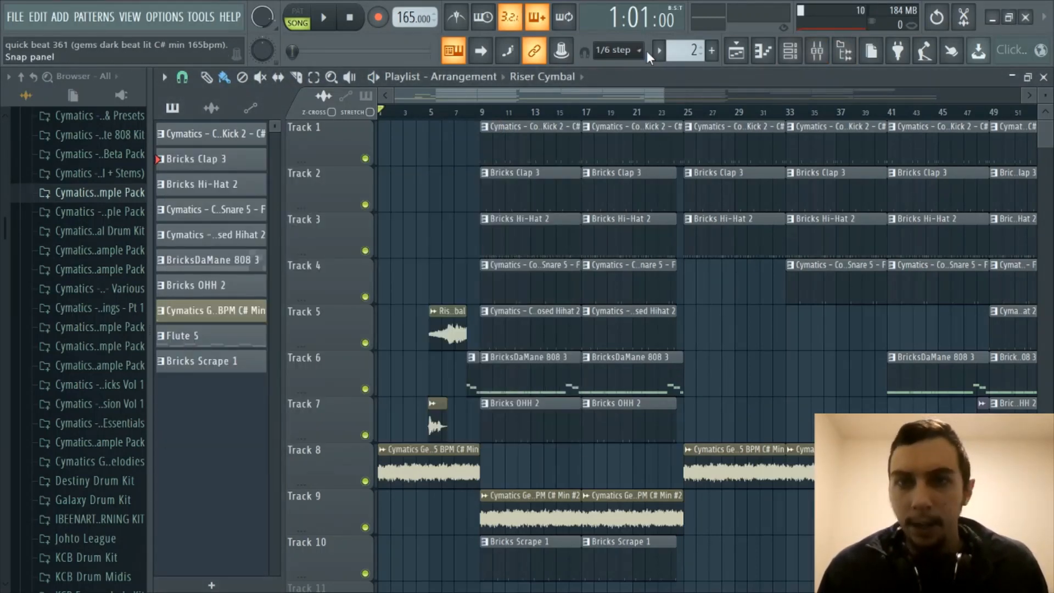
# - Try placing riser clips on Tracks 1 and 2, then delete them again
pyautogui.click(685, 50)
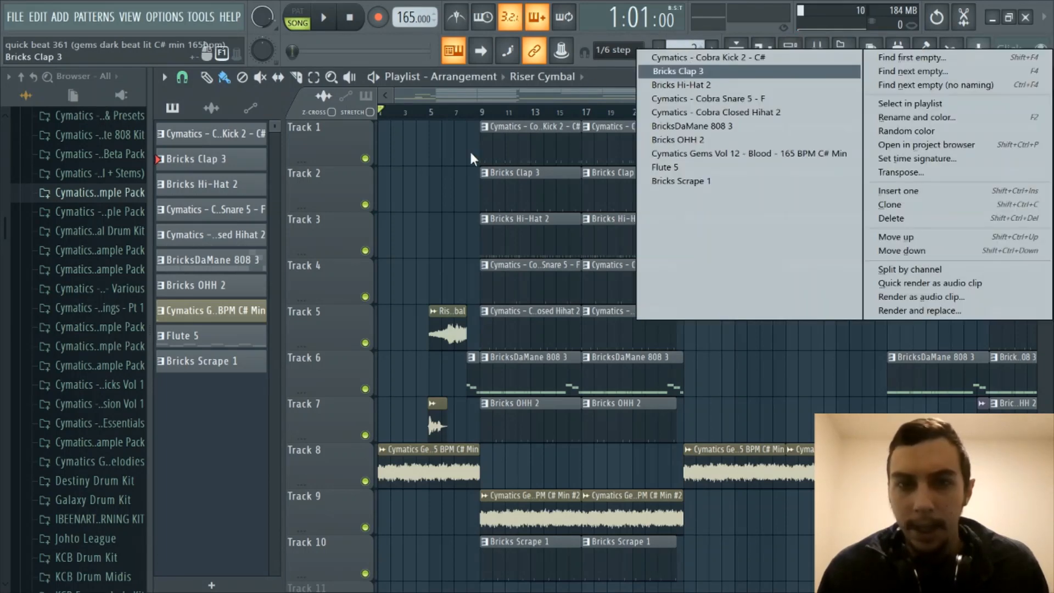
pyautogui.click(425, 151)
pyautogui.rightClick(423, 151)
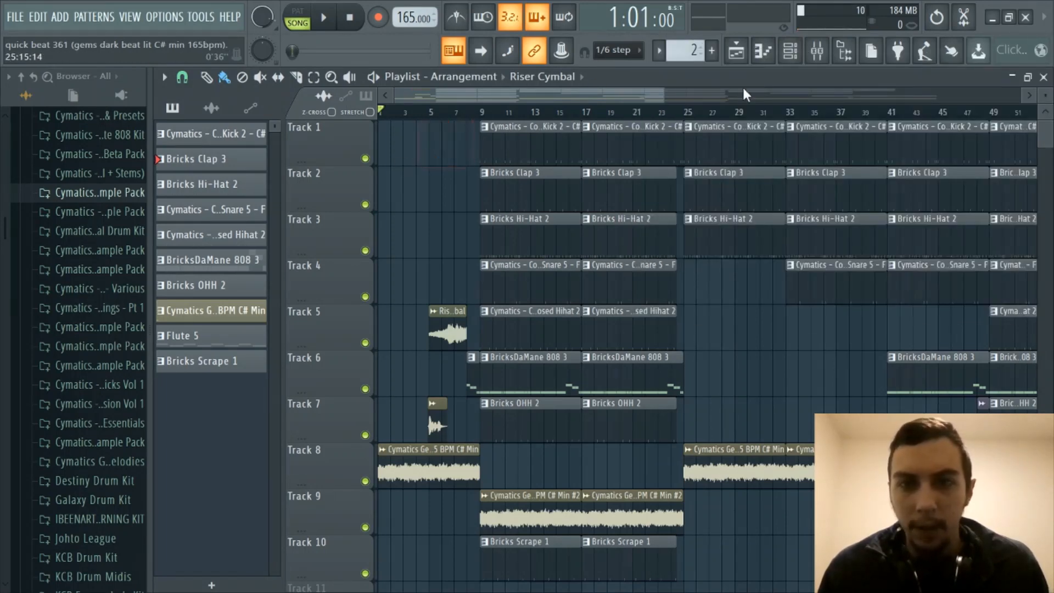
pyautogui.click(678, 49)
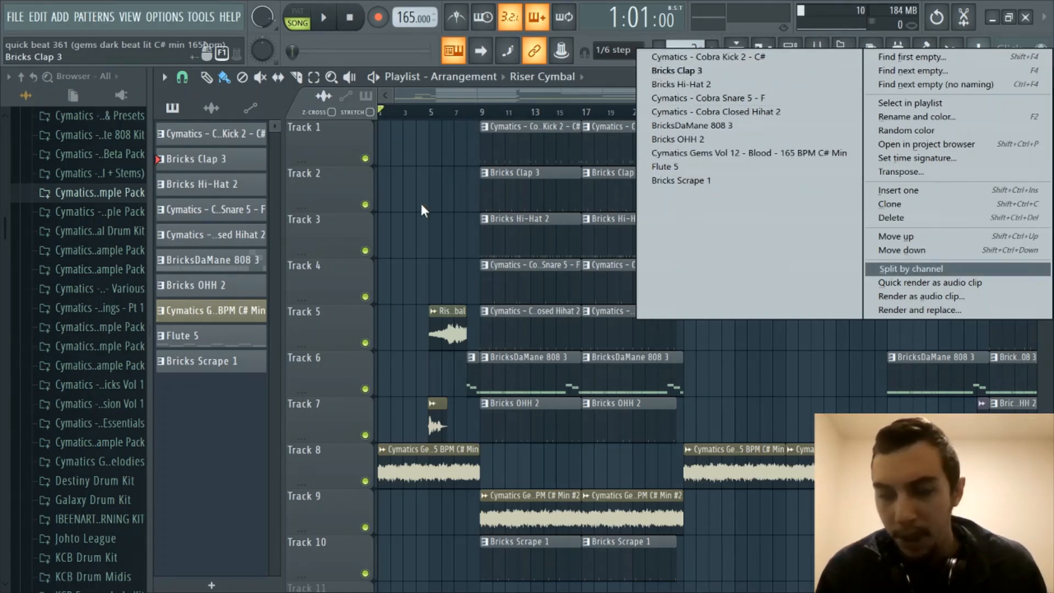
pyautogui.click(420, 174)
pyautogui.click(419, 173)
pyautogui.rightClick(437, 175)
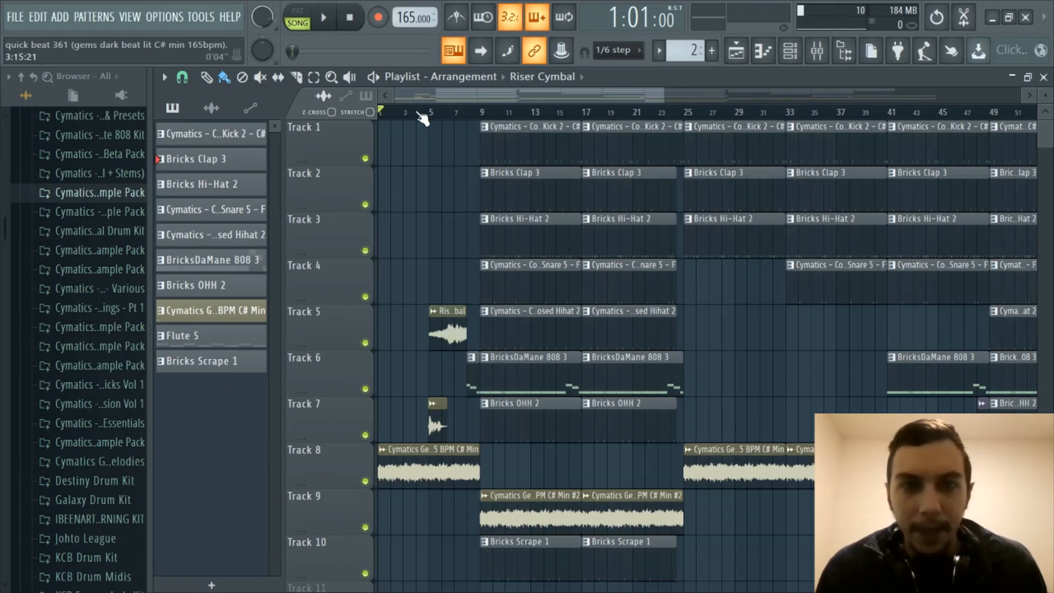
# - Move the Track 5 riser clip to just before bar 9, then undo the move
pyautogui.scroll(-3, 423, 113)
pyautogui.scroll(2, 422, 113)
pyautogui.moveTo(442, 96); pyautogui.dragTo(430, 99)
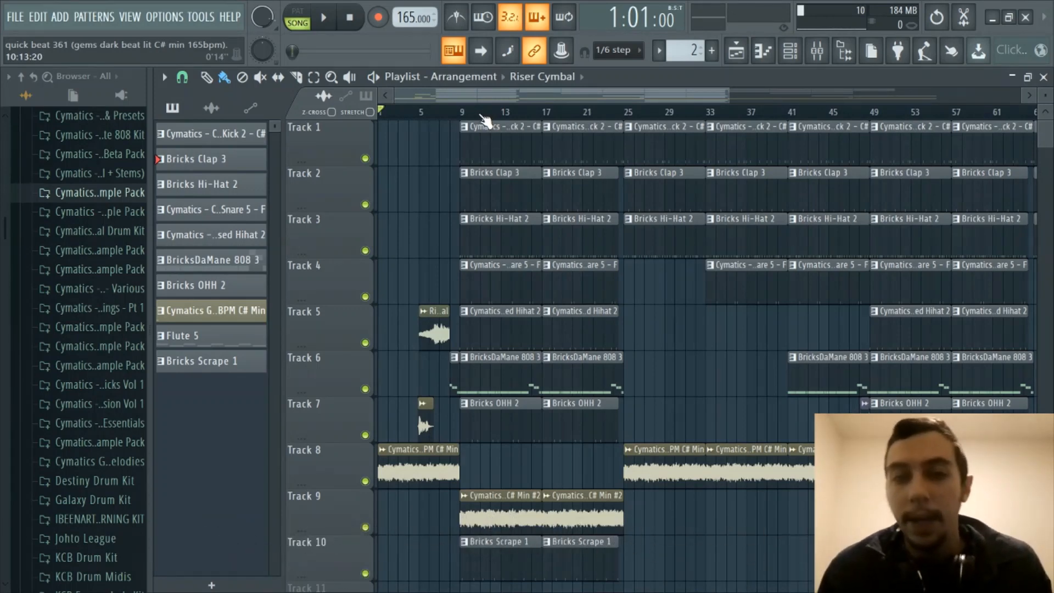
pyautogui.scroll(4, 483, 117)
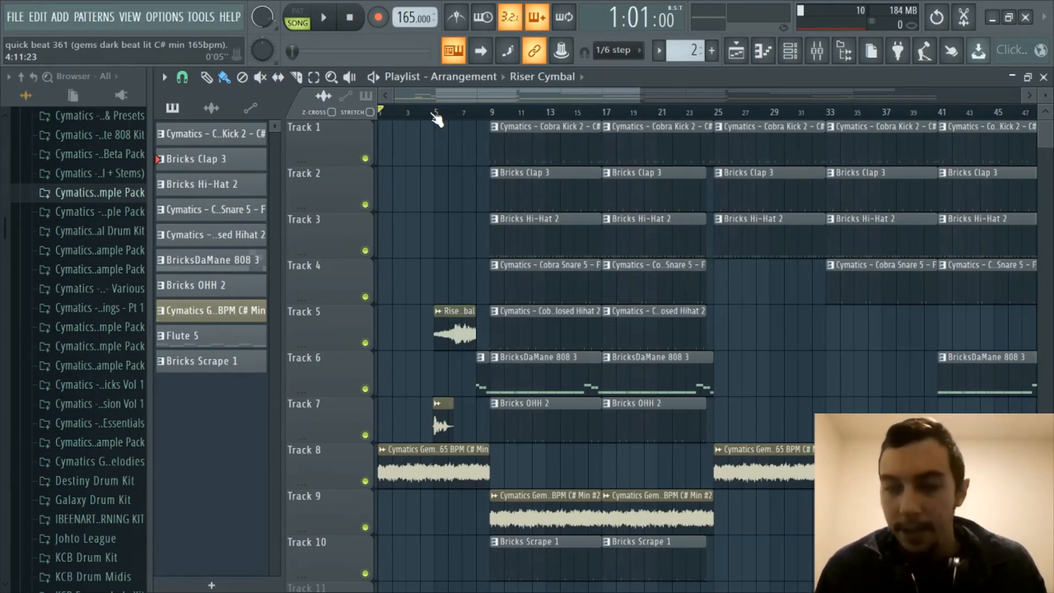
pyautogui.scroll(-4, 433, 114)
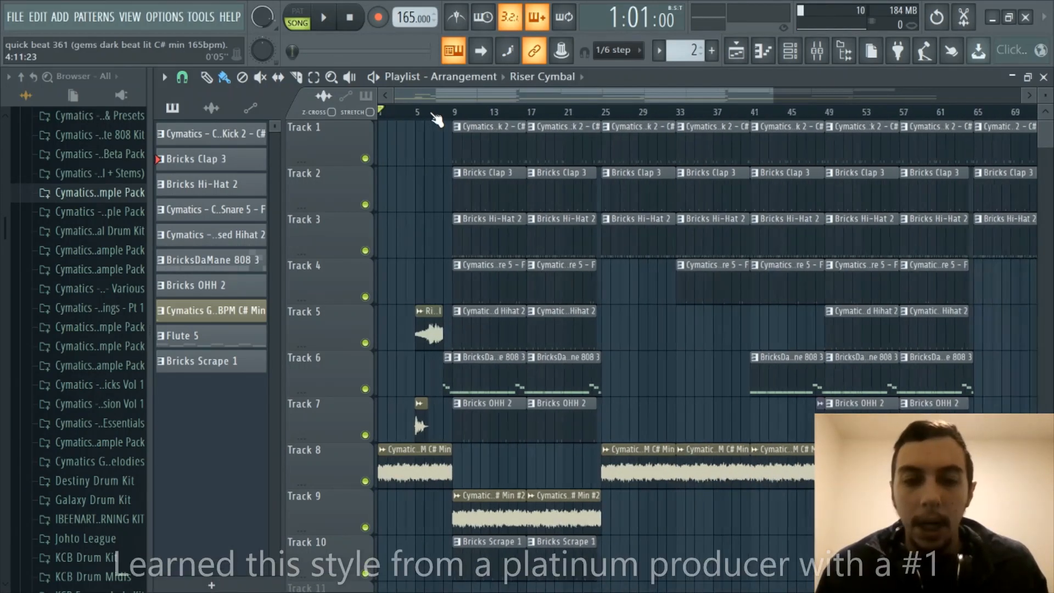
pyautogui.scroll(4, 434, 114)
pyautogui.moveTo(445, 97); pyautogui.dragTo(380, 100)
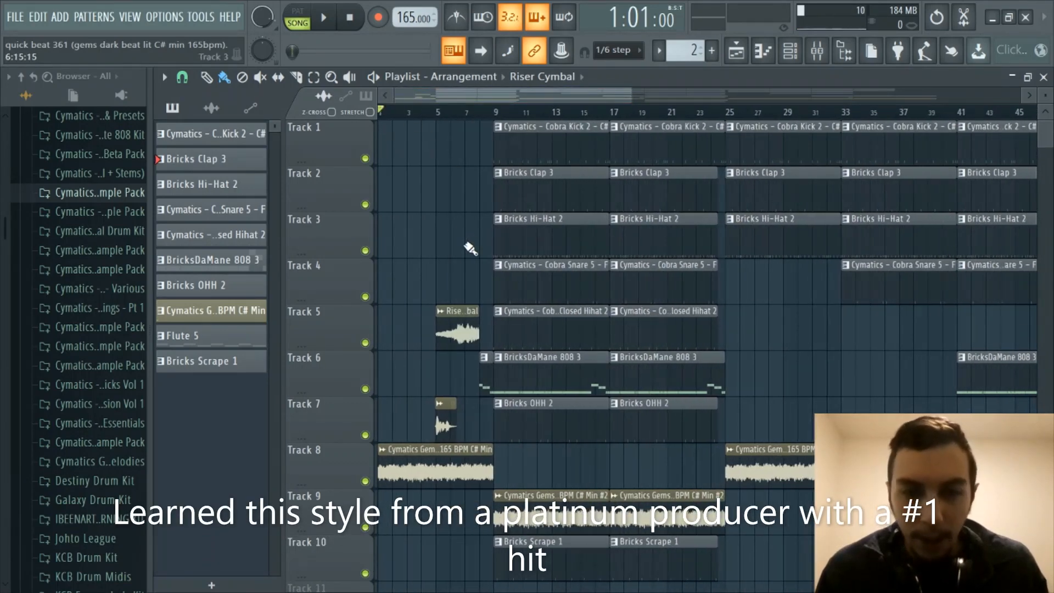
pyautogui.scroll(-1, 467, 244)
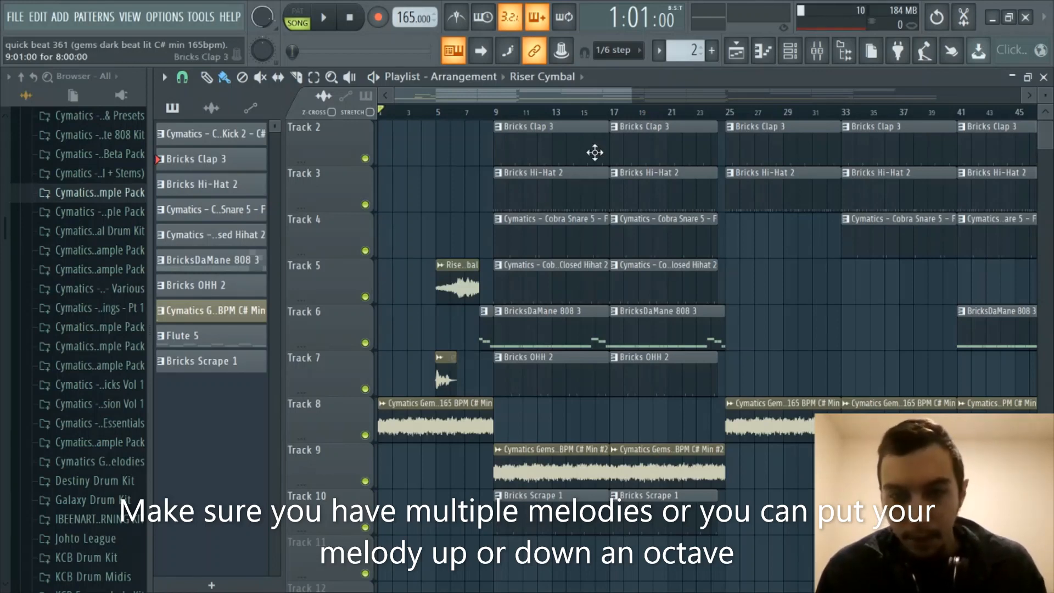
pyautogui.scroll(-1, 604, 118)
pyautogui.scroll(-2, 602, 122)
pyautogui.scroll(1, 605, 114)
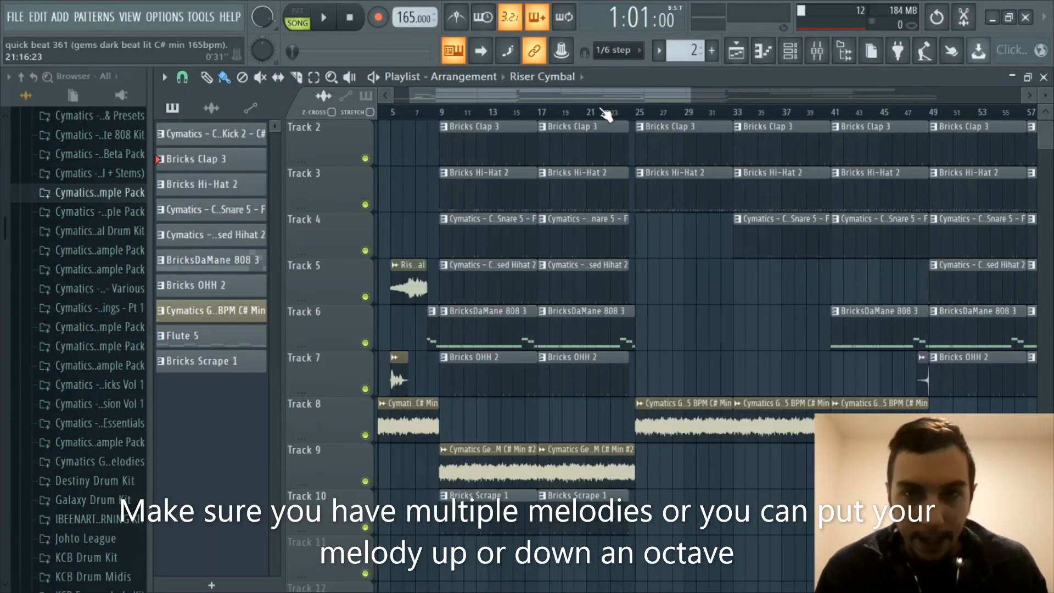
pyautogui.moveTo(467, 97); pyautogui.dragTo(434, 98)
pyautogui.scroll(1, 450, 114)
pyautogui.scroll(1, 453, 116)
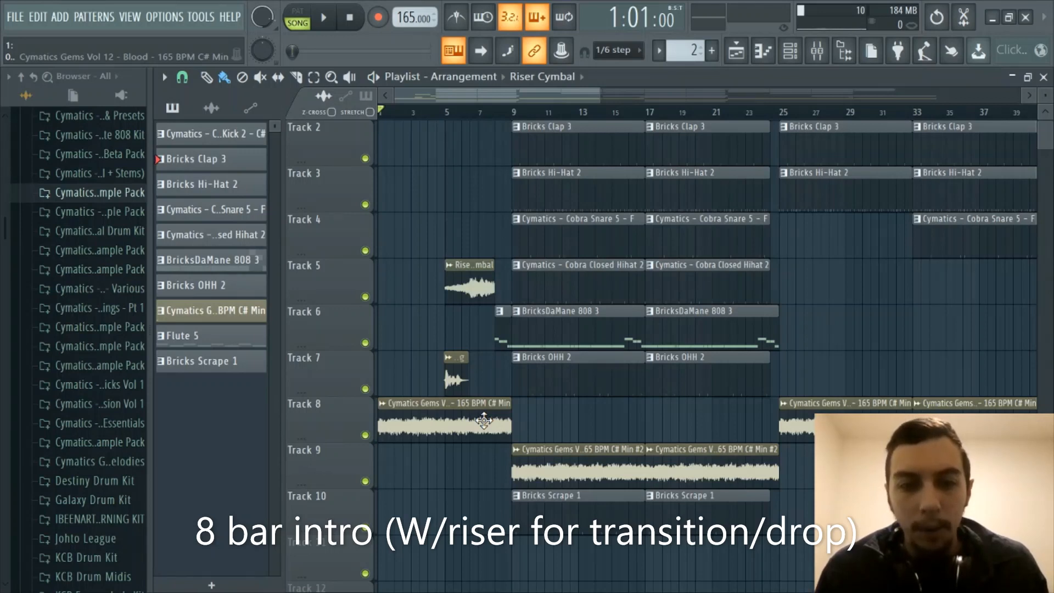
pyautogui.moveTo(471, 280); pyautogui.dragTo(486, 280)
pyautogui.hotkey('ctrl', 'z')
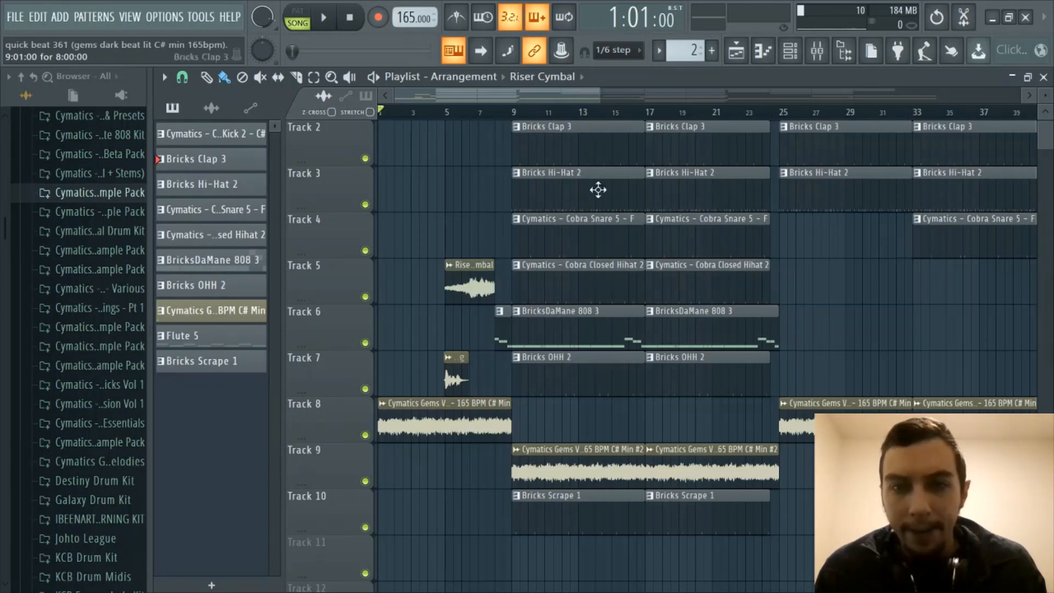
# - Pan and zoom across the Playlist to review the arrangement through to its end
pyautogui.scroll(1, 630, 326)
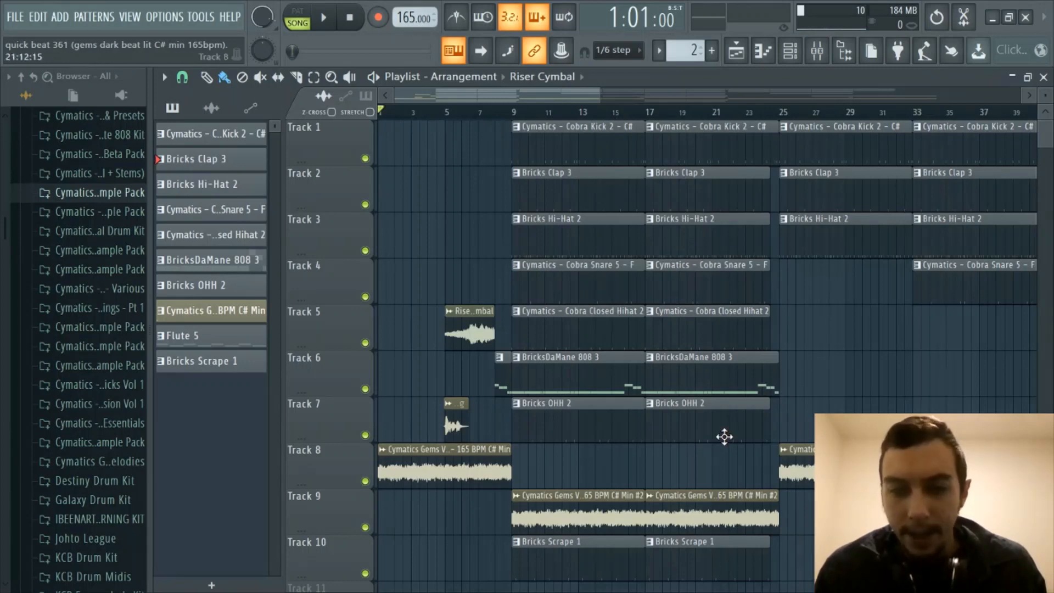
pyautogui.scroll(-1, 659, 482)
pyautogui.scroll(-1, 587, 513)
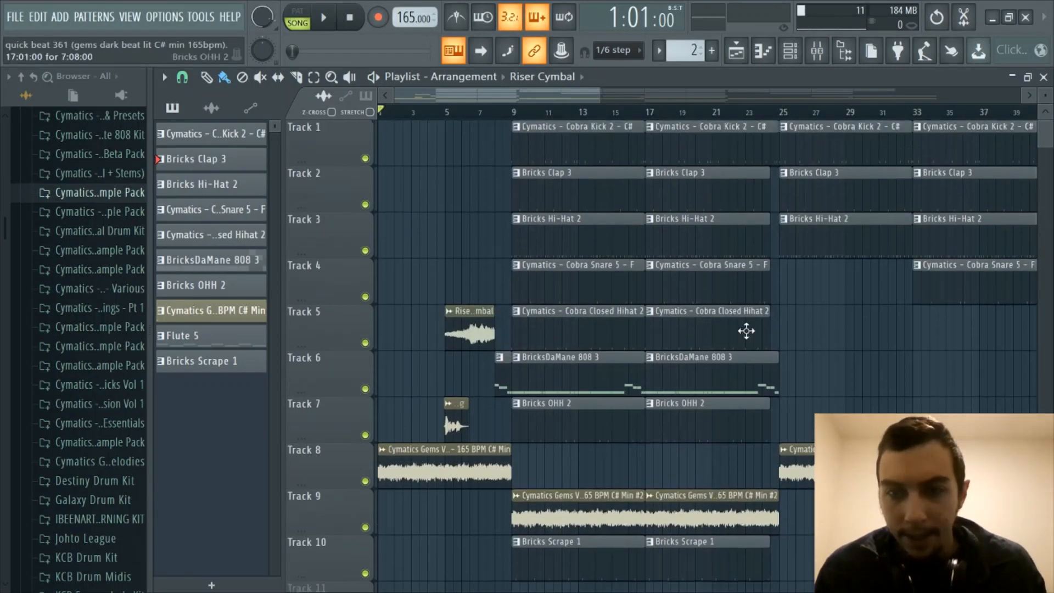
pyautogui.scroll(2, 750, 329)
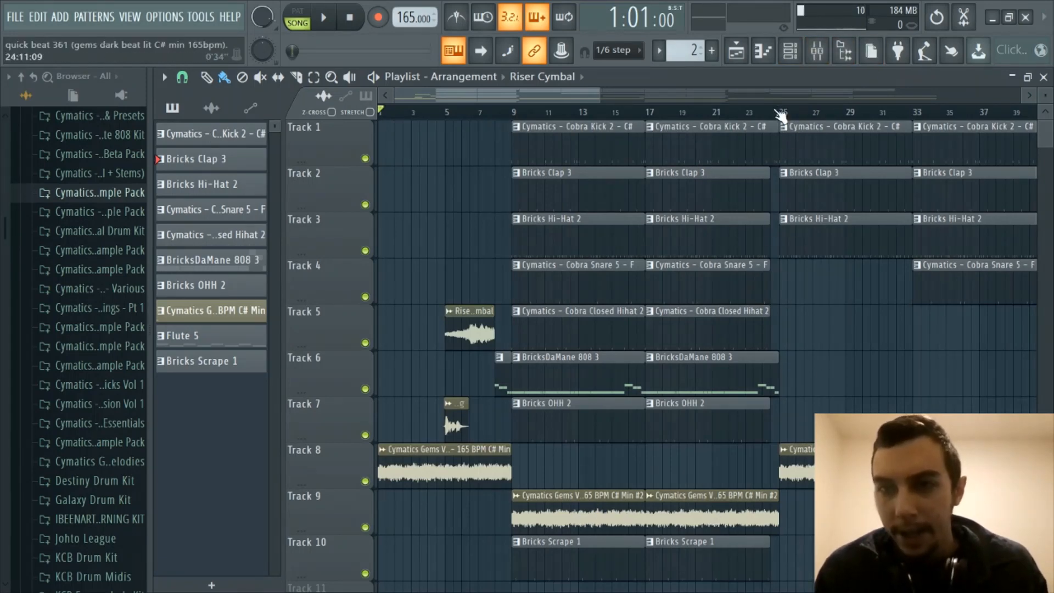
pyautogui.scroll(4, 779, 113)
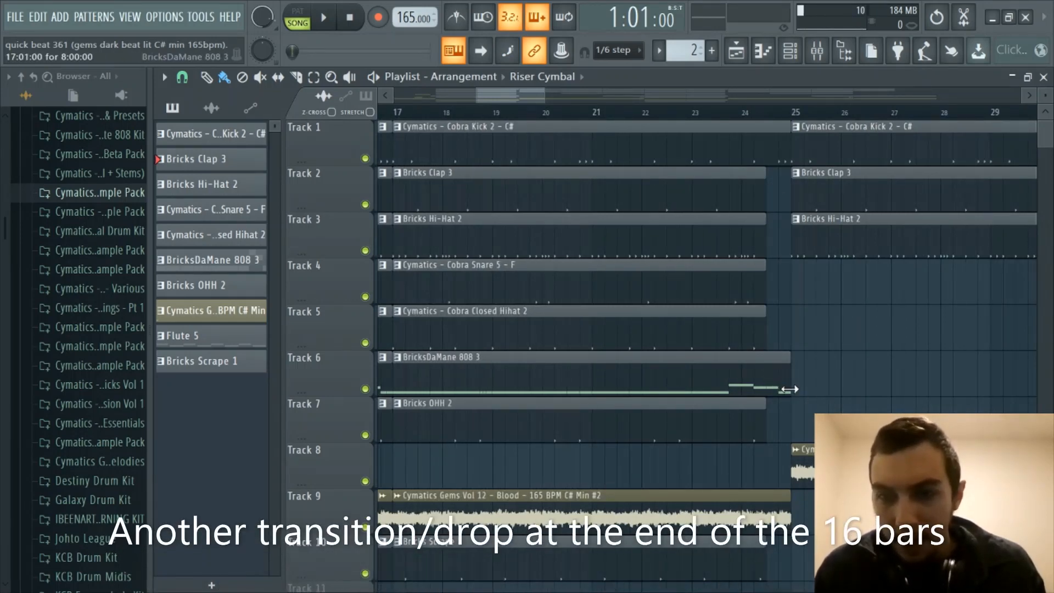
pyautogui.scroll(-4, 804, 116)
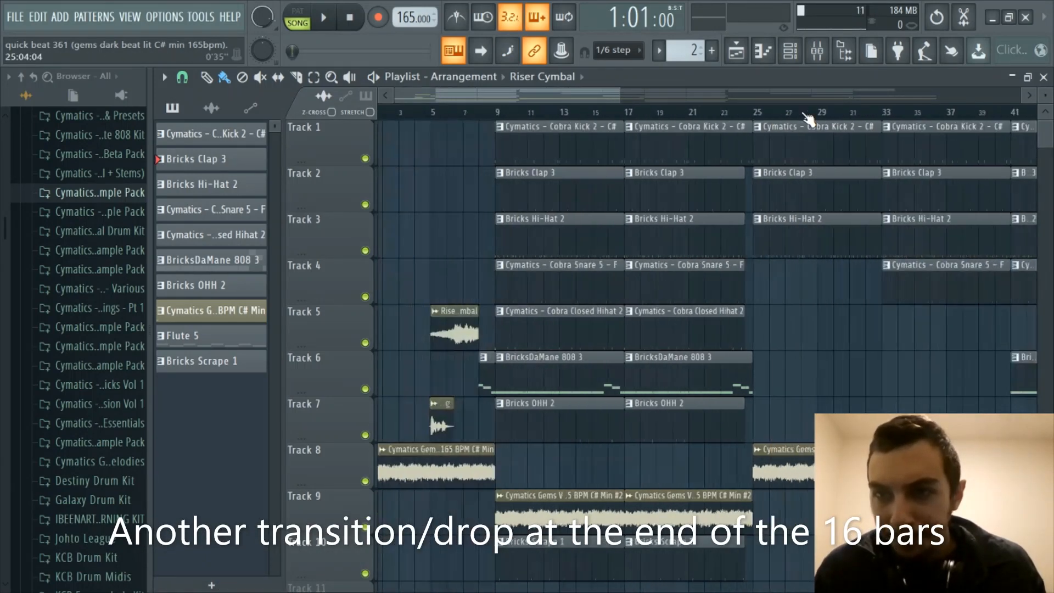
pyautogui.moveTo(601, 92); pyautogui.dragTo(695, 98)
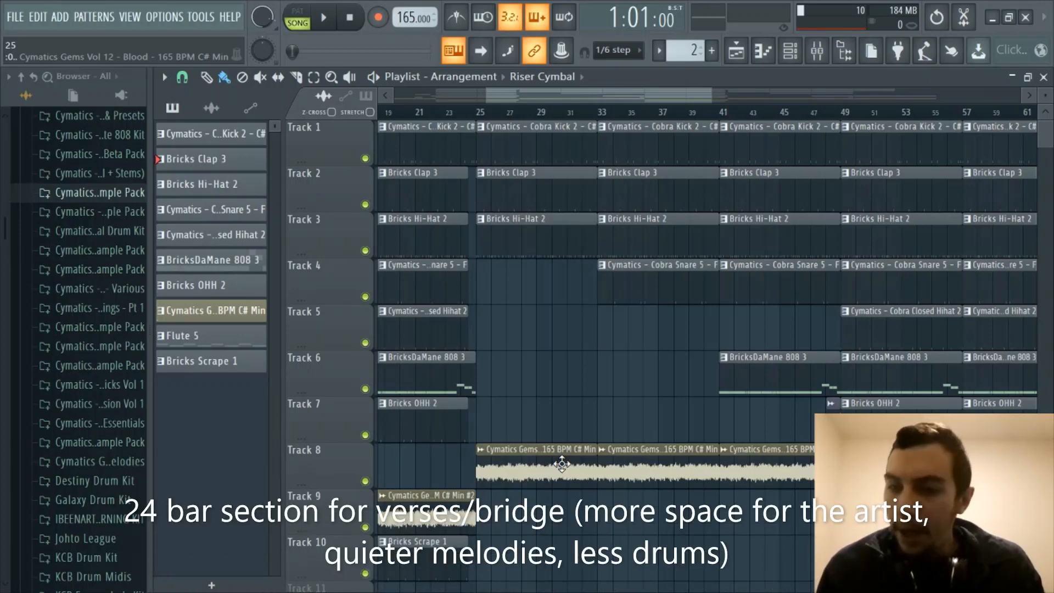
pyautogui.moveTo(524, 96); pyautogui.dragTo(428, 118)
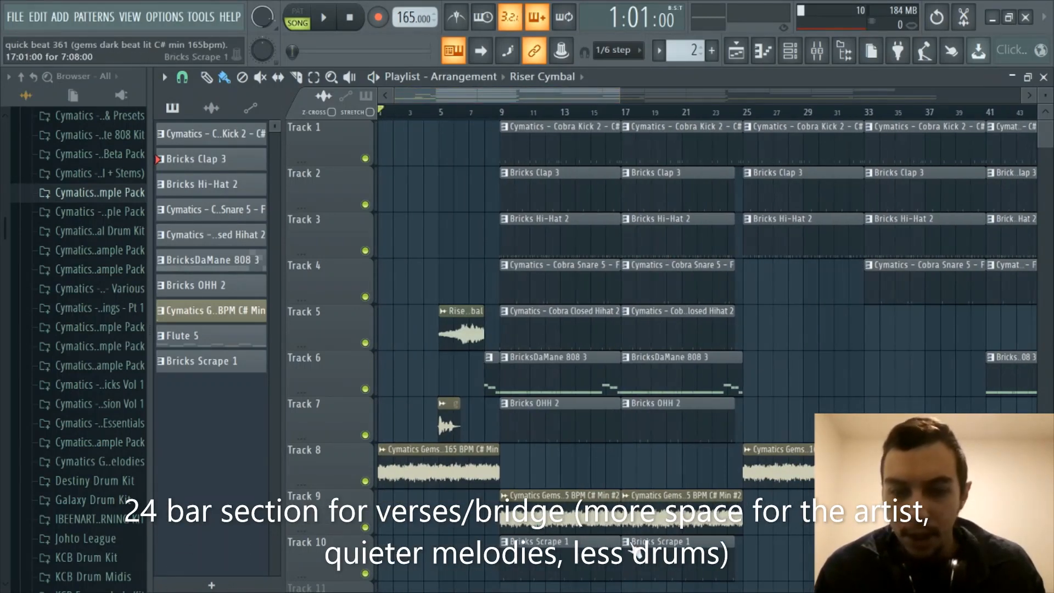
pyautogui.moveTo(586, 93); pyautogui.dragTo(678, 102)
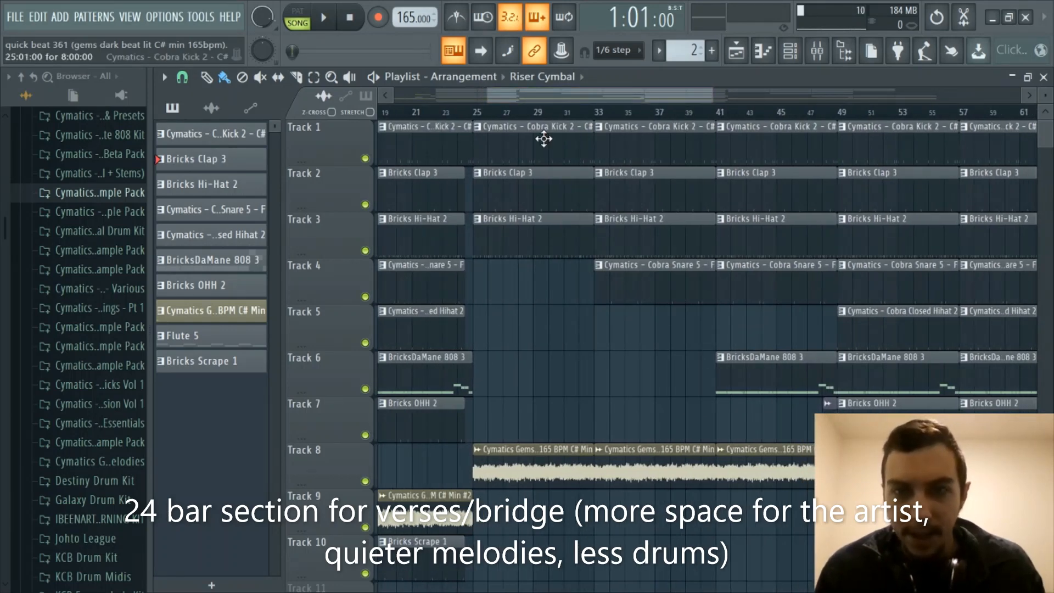
pyautogui.scroll(-5, 571, 126)
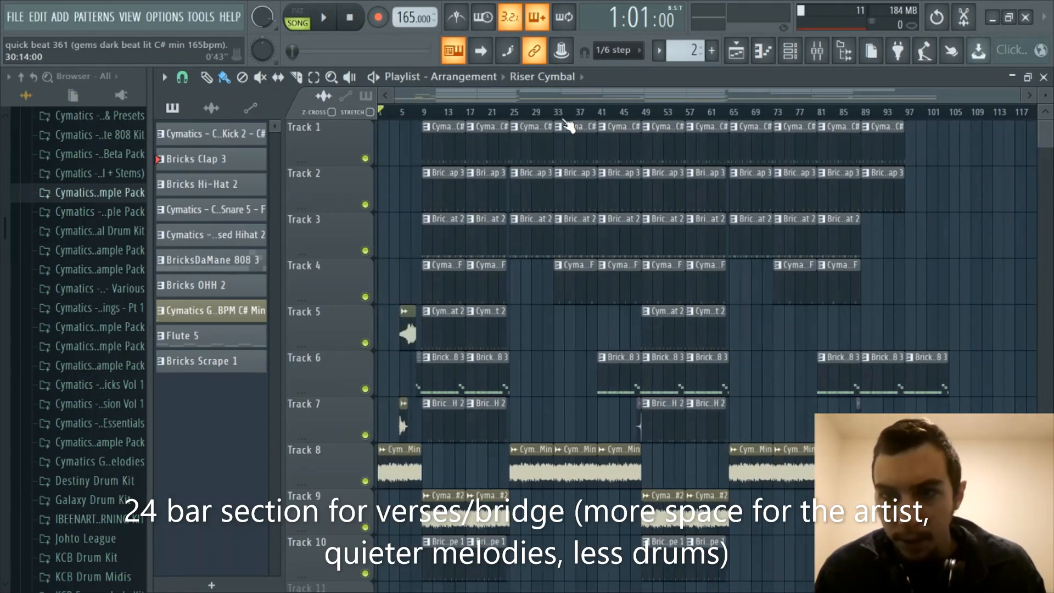
pyautogui.scroll(5, 546, 113)
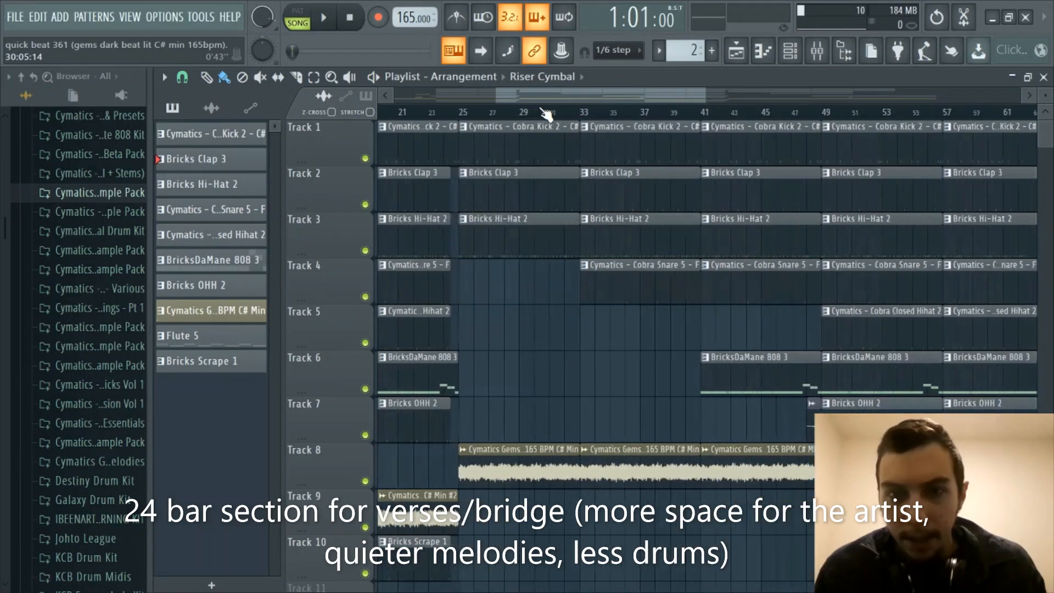
pyautogui.scroll(2, 571, 113)
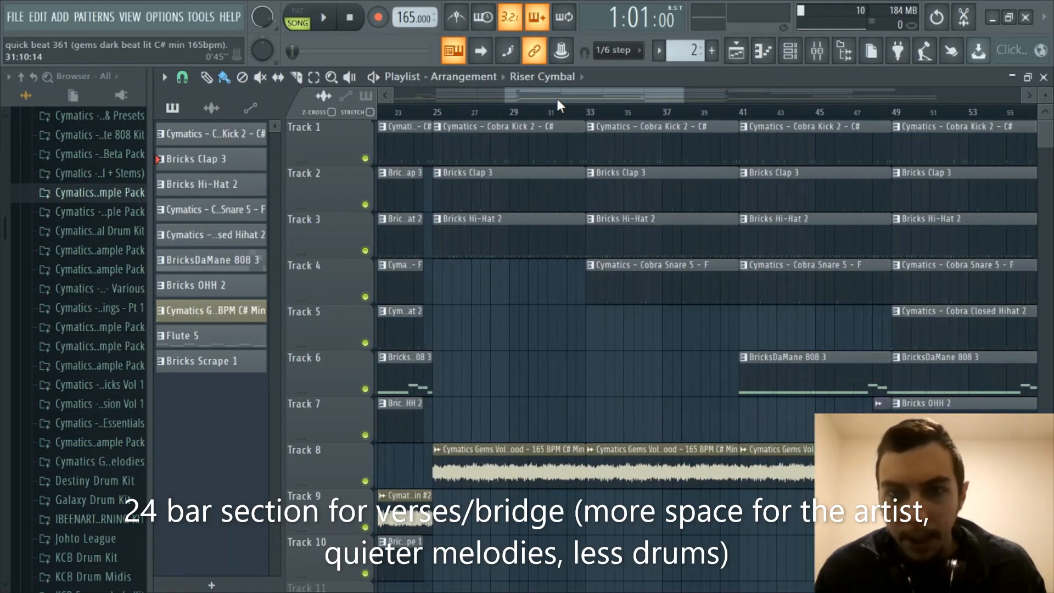
pyautogui.moveTo(557, 100); pyautogui.dragTo(584, 97)
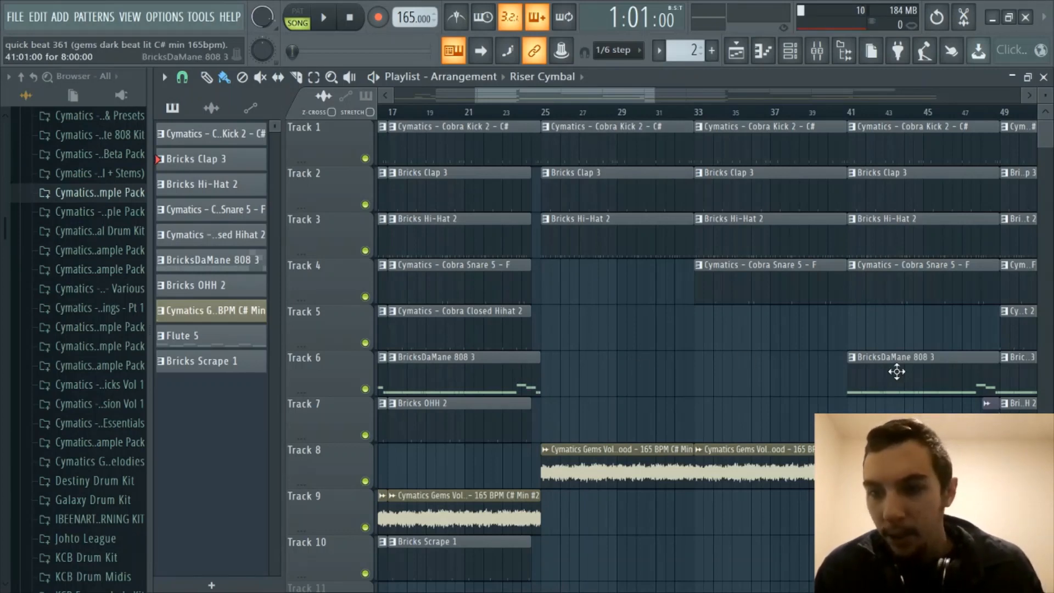
pyautogui.scroll(-1, 637, 116)
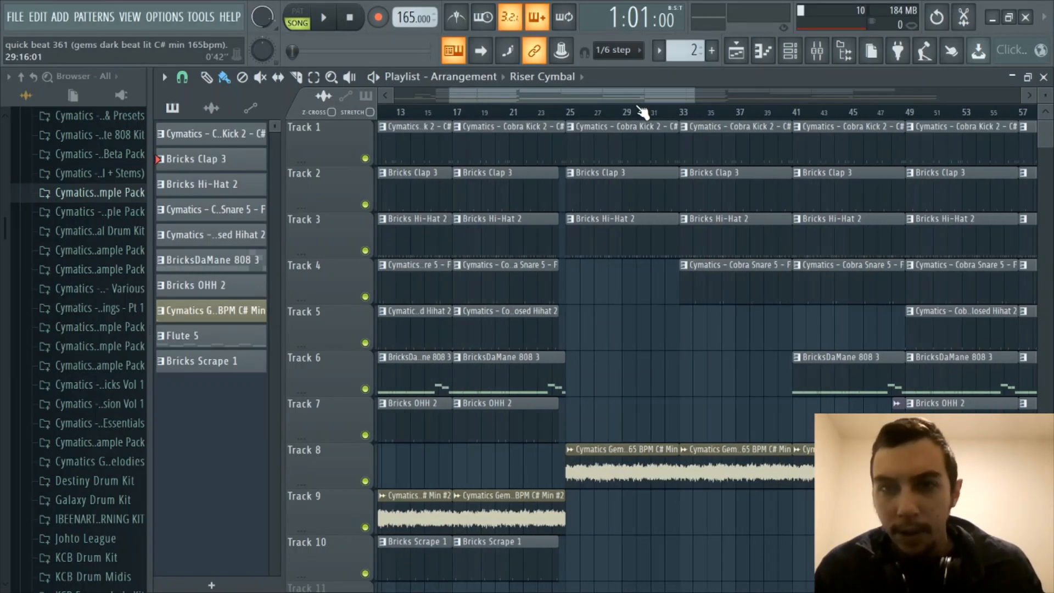
pyautogui.scroll(1, 728, 116)
pyautogui.moveTo(646, 99); pyautogui.dragTo(655, 98)
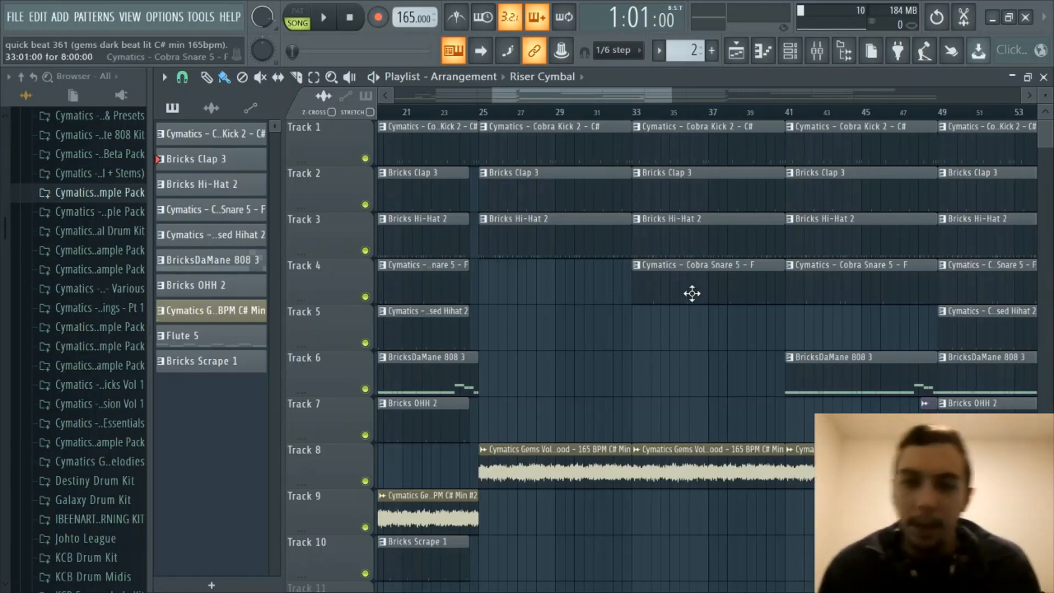
pyautogui.scroll(-1, 653, 117)
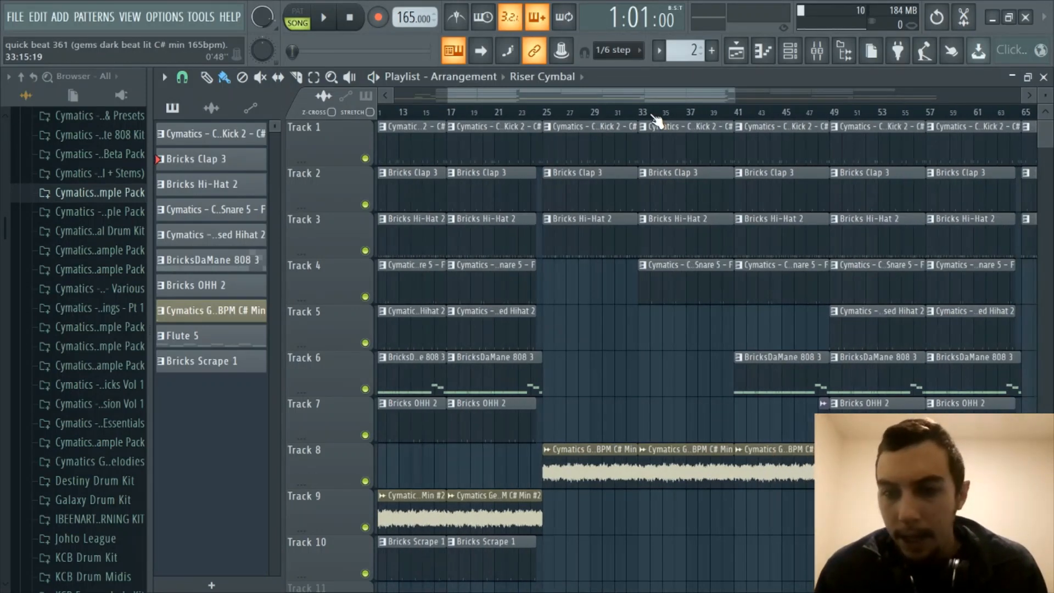
pyautogui.scroll(1, 656, 121)
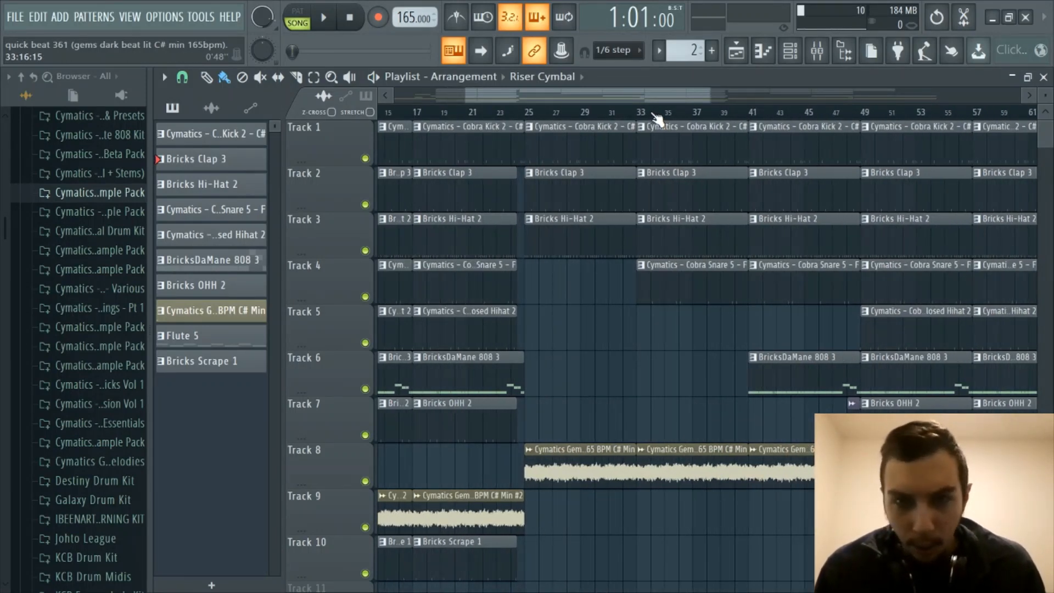
pyautogui.moveTo(658, 97); pyautogui.dragTo(666, 98)
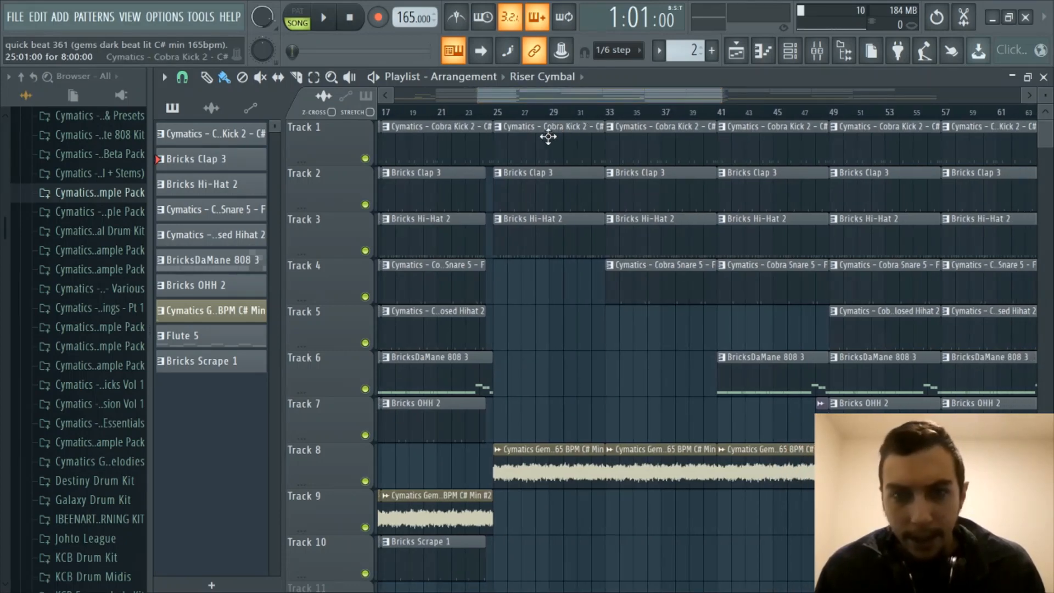
pyautogui.moveTo(569, 100); pyautogui.dragTo(534, 97)
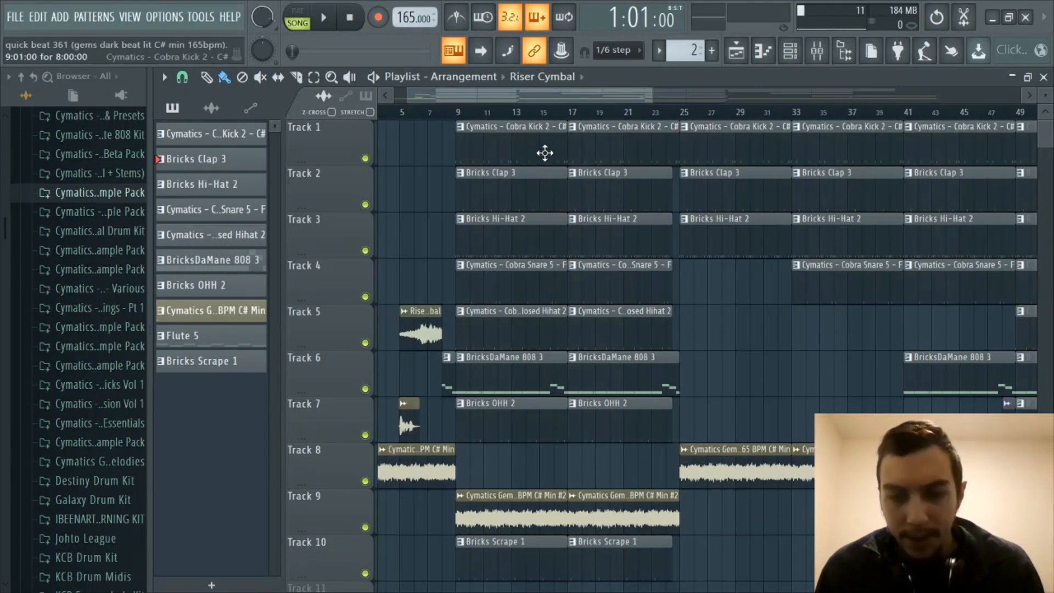
pyautogui.moveTo(621, 90); pyautogui.dragTo(680, 93)
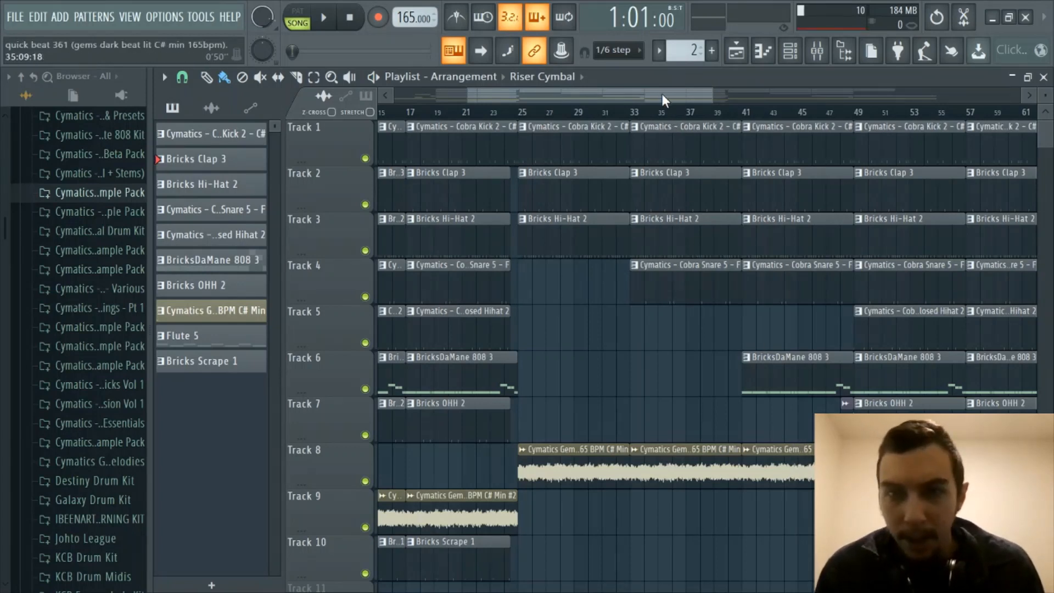
pyautogui.moveTo(661, 94); pyautogui.dragTo(671, 95)
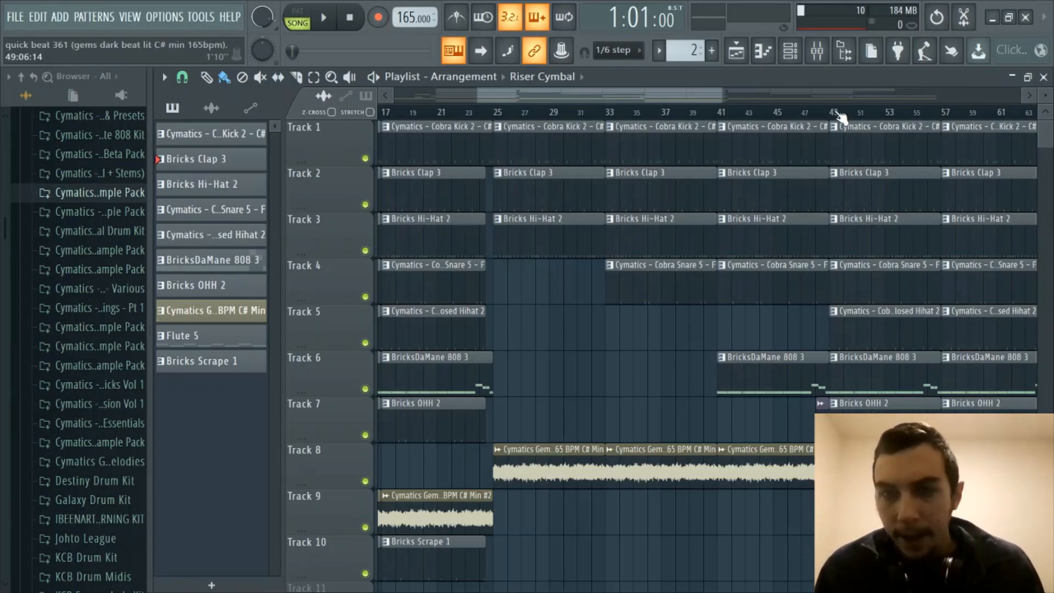
pyautogui.scroll(3, 840, 115)
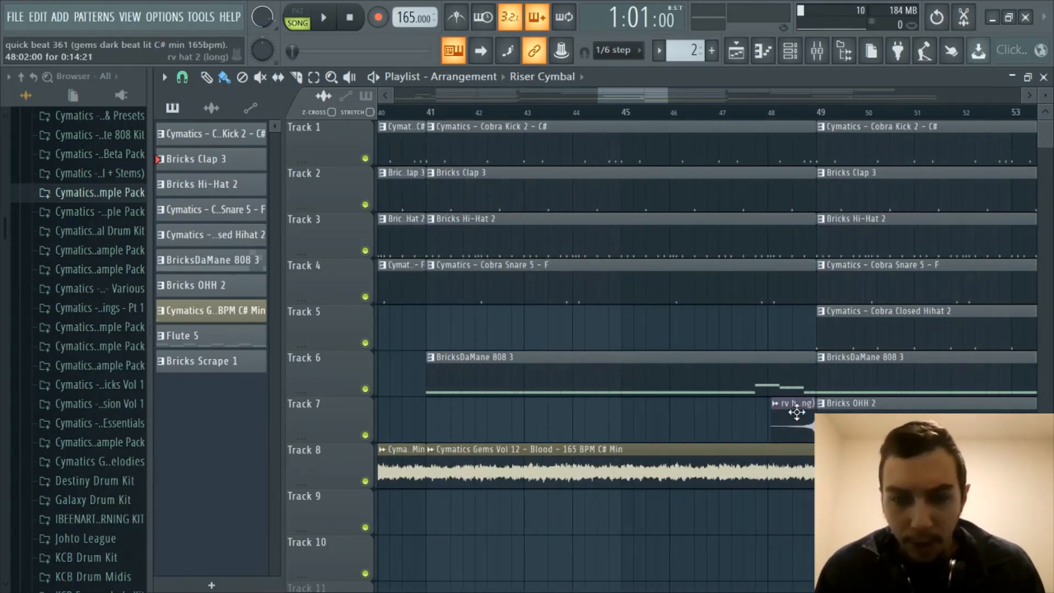
pyautogui.scroll(-3, 639, 118)
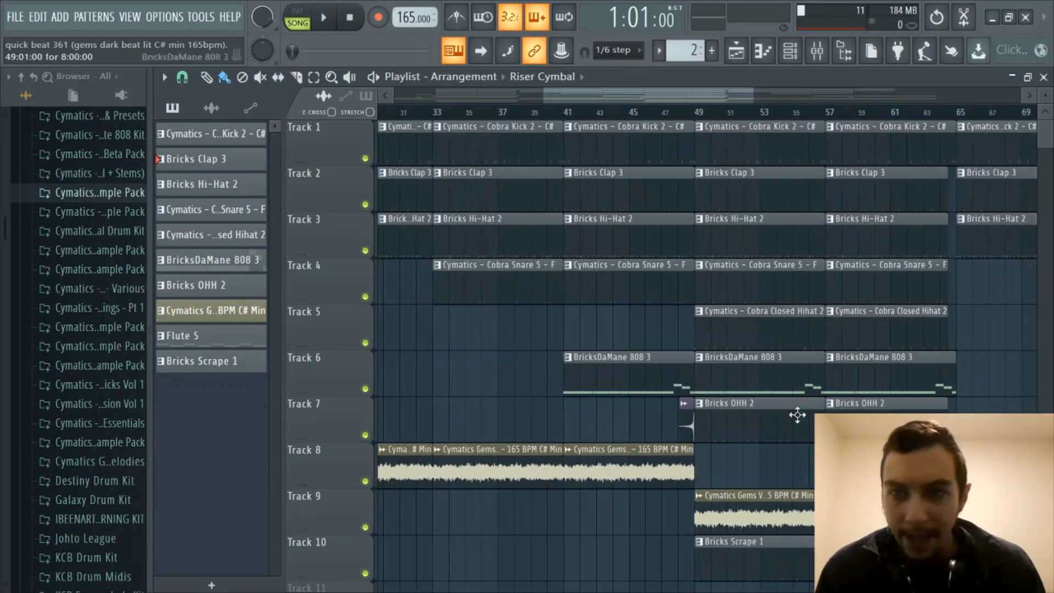
pyautogui.moveTo(692, 97); pyautogui.dragTo(661, 97)
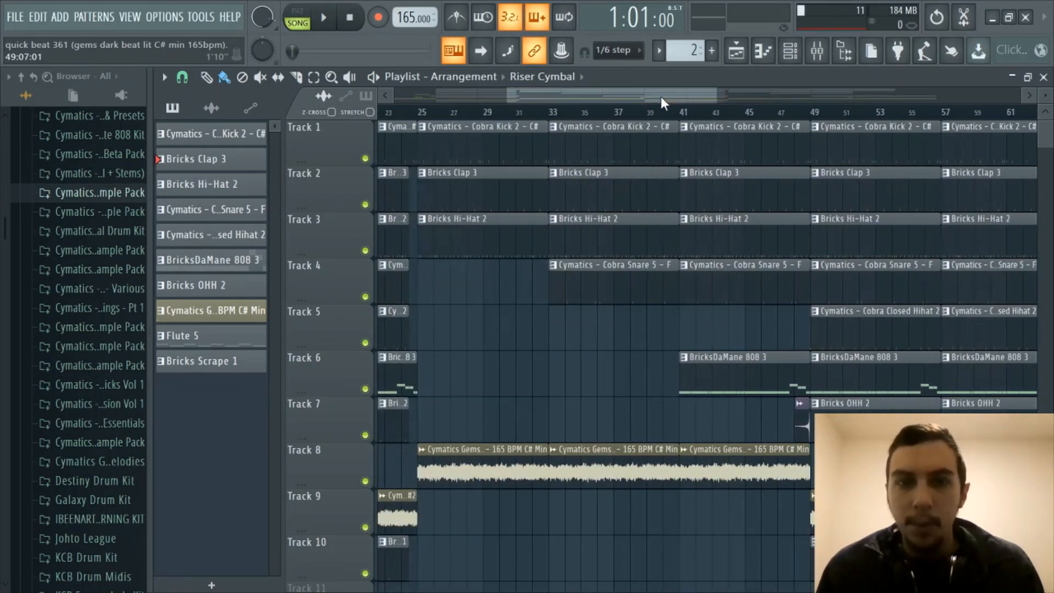
pyautogui.scroll(-1, 666, 112)
pyautogui.scroll(-1, 668, 113)
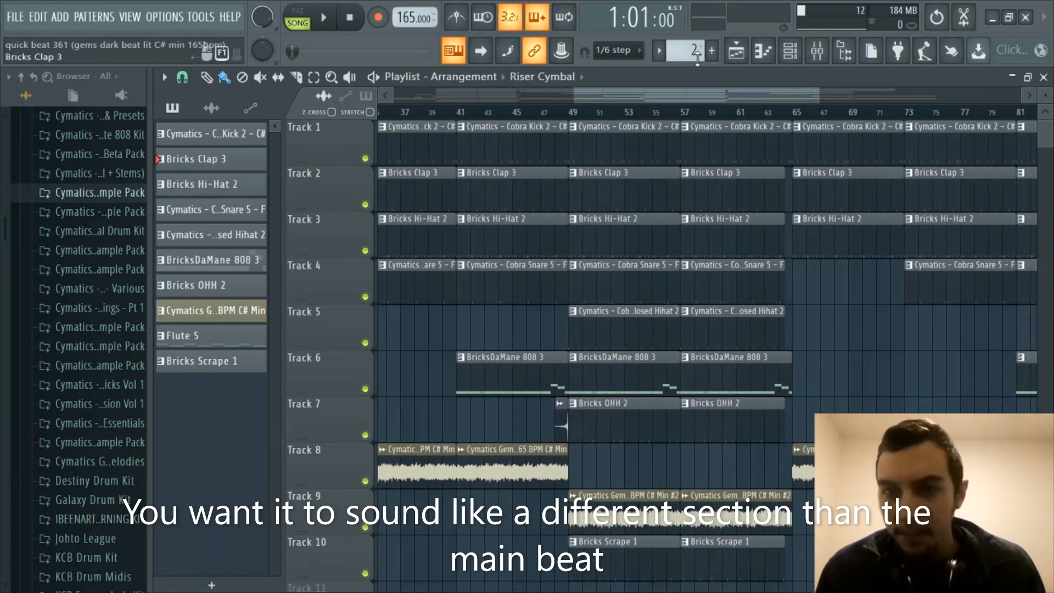
pyautogui.moveTo(739, 98); pyautogui.dragTo(868, 91)
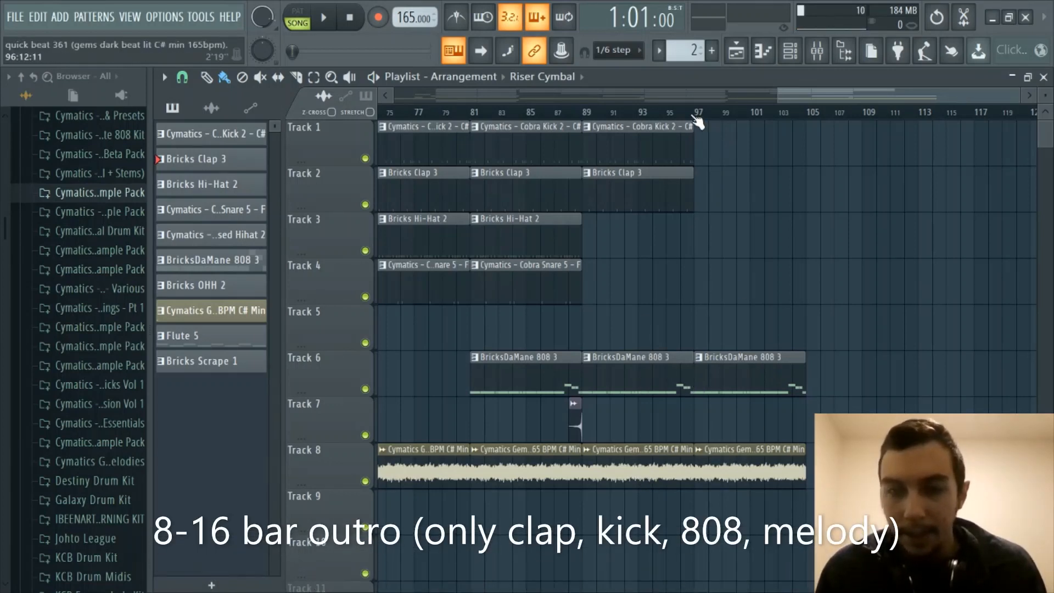
# - Bring the Playlist view back to bar 1 with the whole song zoomed to fit
pyautogui.scroll(-5, 694, 116)
pyautogui.scroll(3, 694, 116)
pyautogui.moveTo(674, 97); pyautogui.dragTo(364, 137)
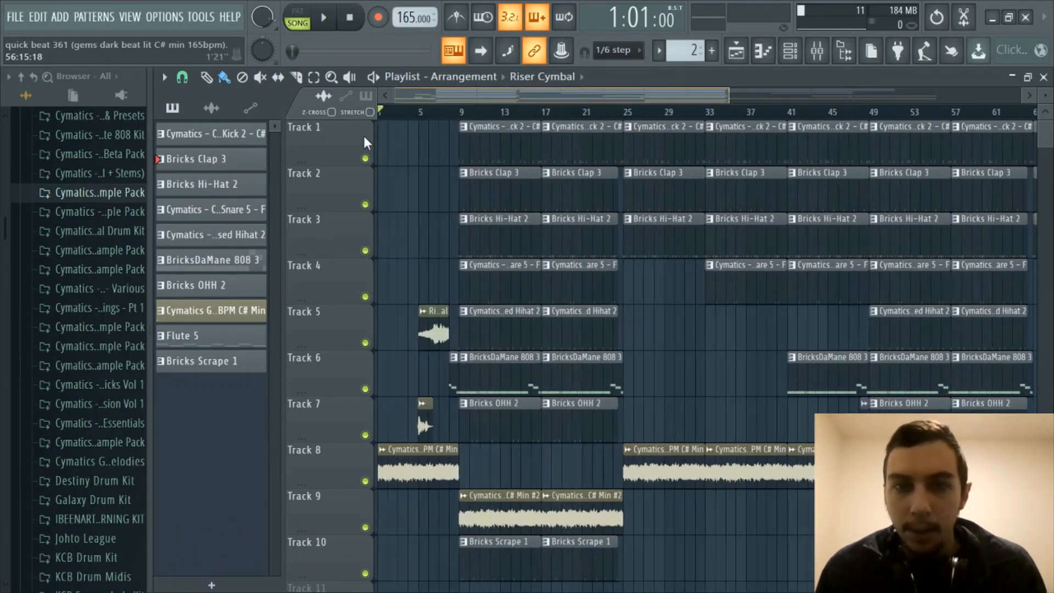
pyautogui.scroll(-2, 530, 117)
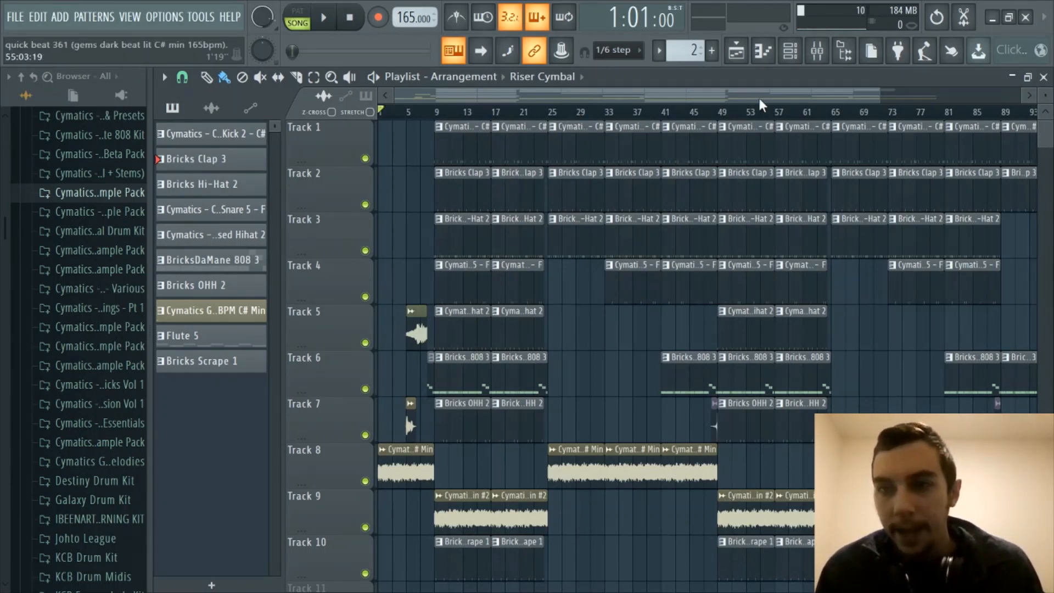
pyautogui.moveTo(758, 95); pyautogui.dragTo(867, 94)
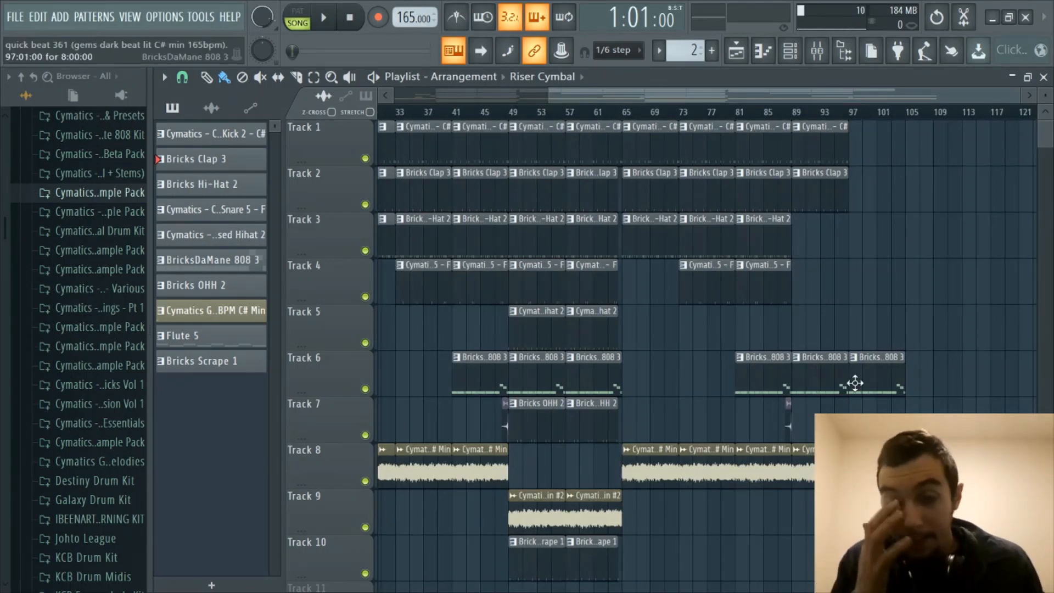
pyautogui.moveTo(662, 91); pyautogui.dragTo(326, 137)
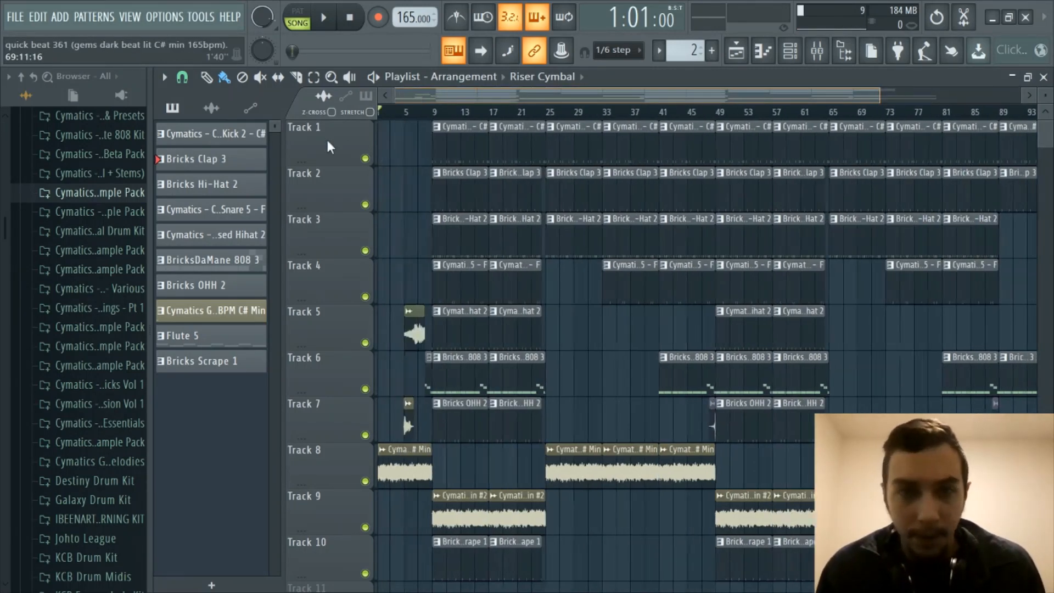
pyautogui.scroll(1, 439, 100)
pyautogui.moveTo(446, 99); pyautogui.dragTo(392, 104)
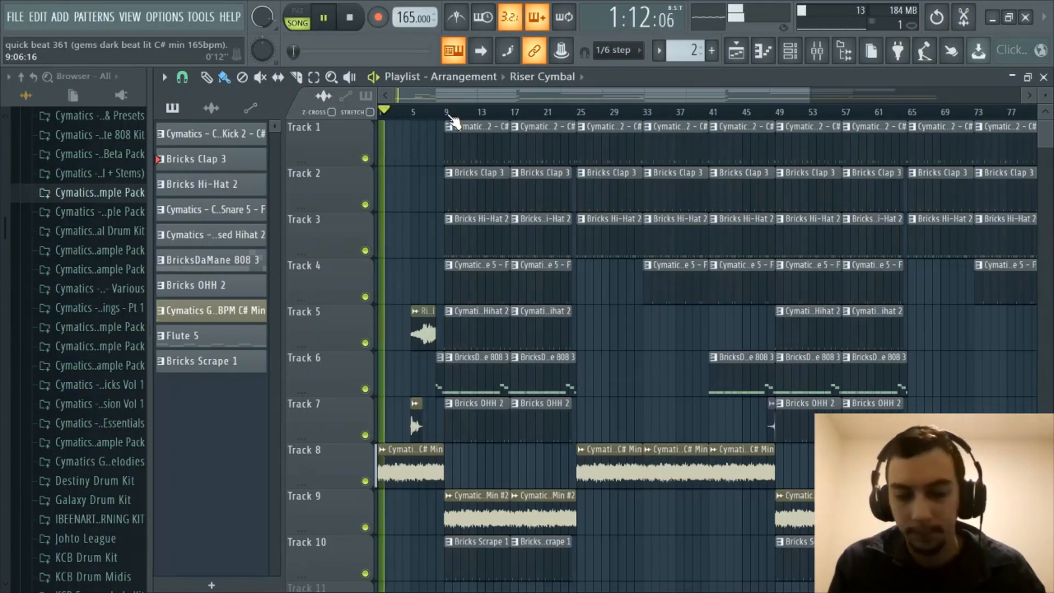
# - Nudge the listening volume, then lower it slightly while the beat plays
pyautogui.press('XF86AudioRaiseVolume')
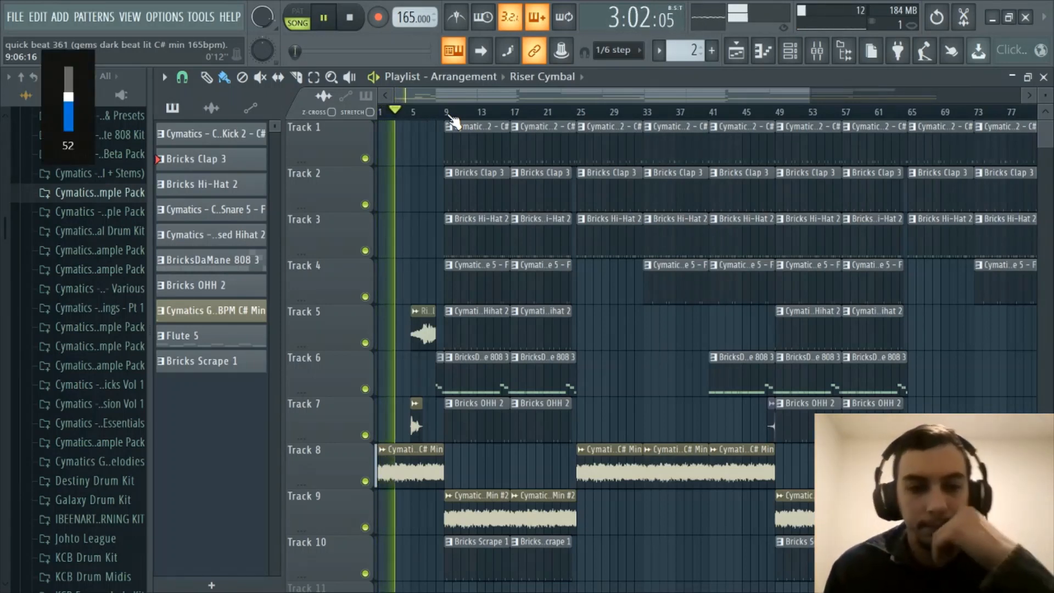
pyautogui.press('XF86AudioLowerVolume')
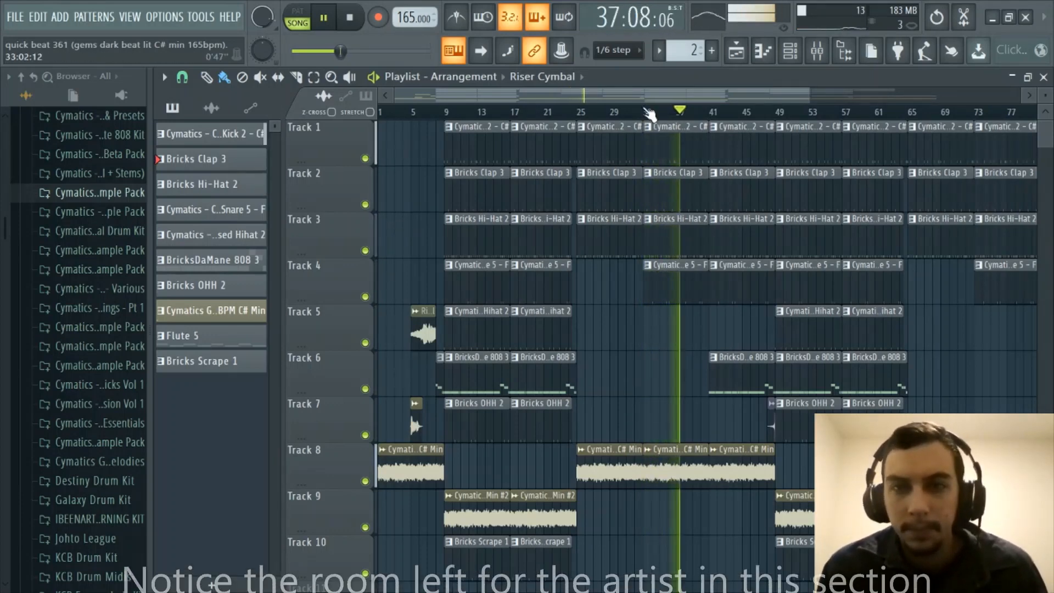
# - Stop playback, then play the beat from around bar 30 and stop it there
pyautogui.scroll(-2, 644, 112)
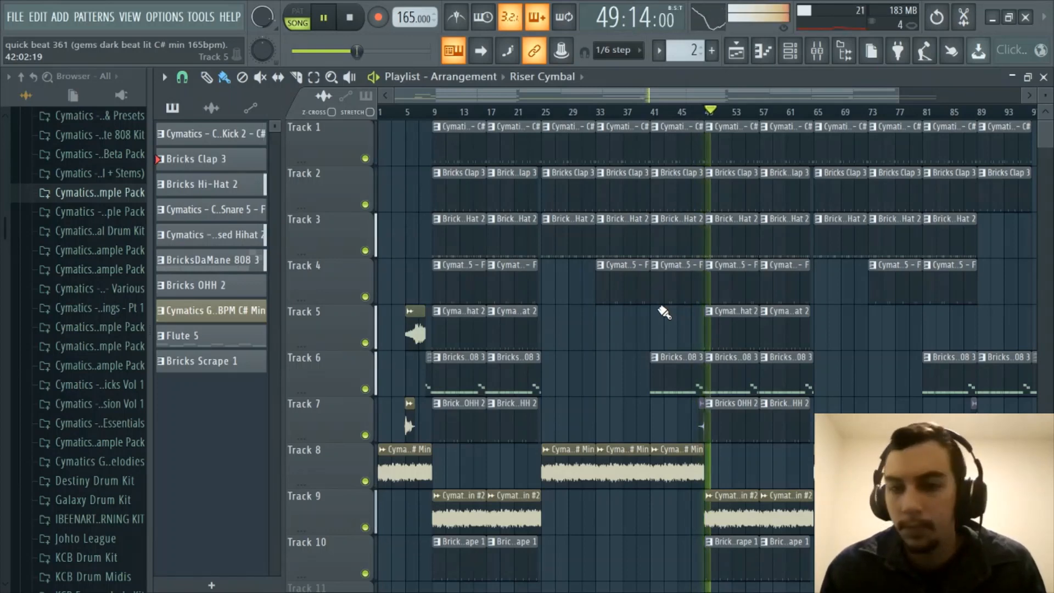
pyautogui.press('space')
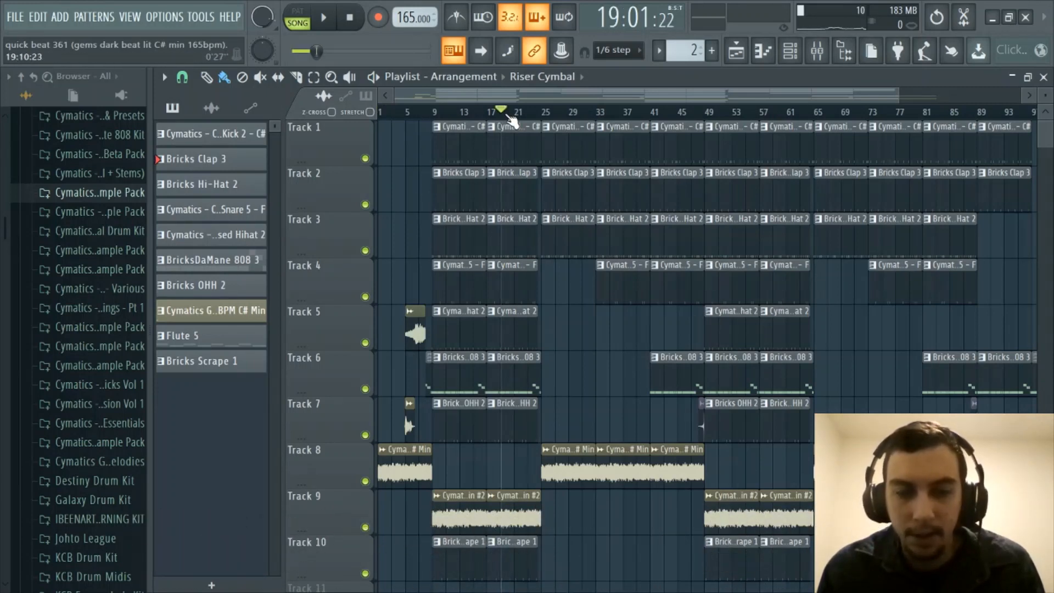
pyautogui.press('space')
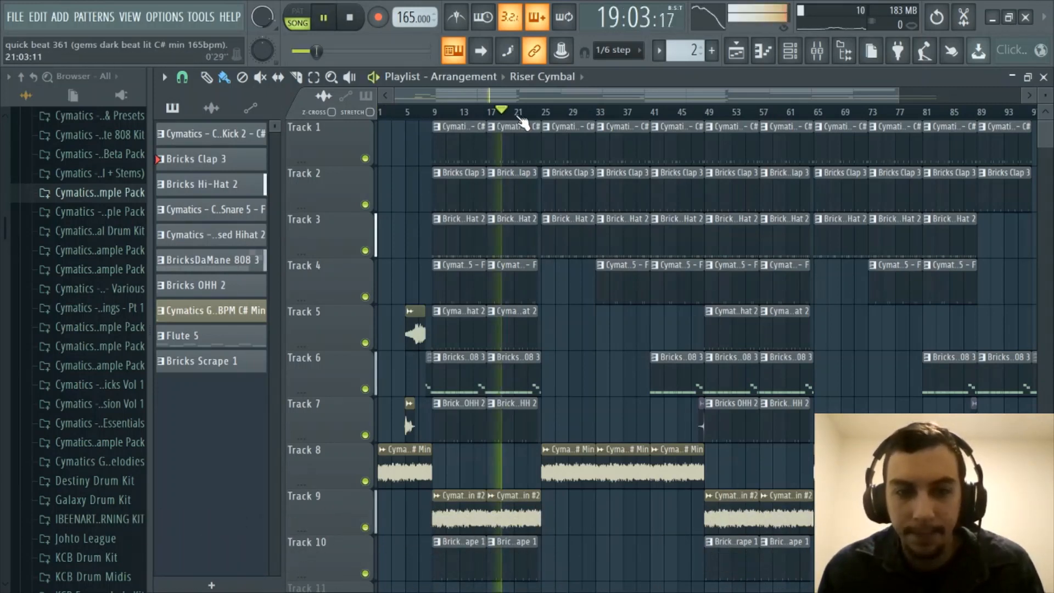
pyautogui.press('space')
pyautogui.click(581, 112)
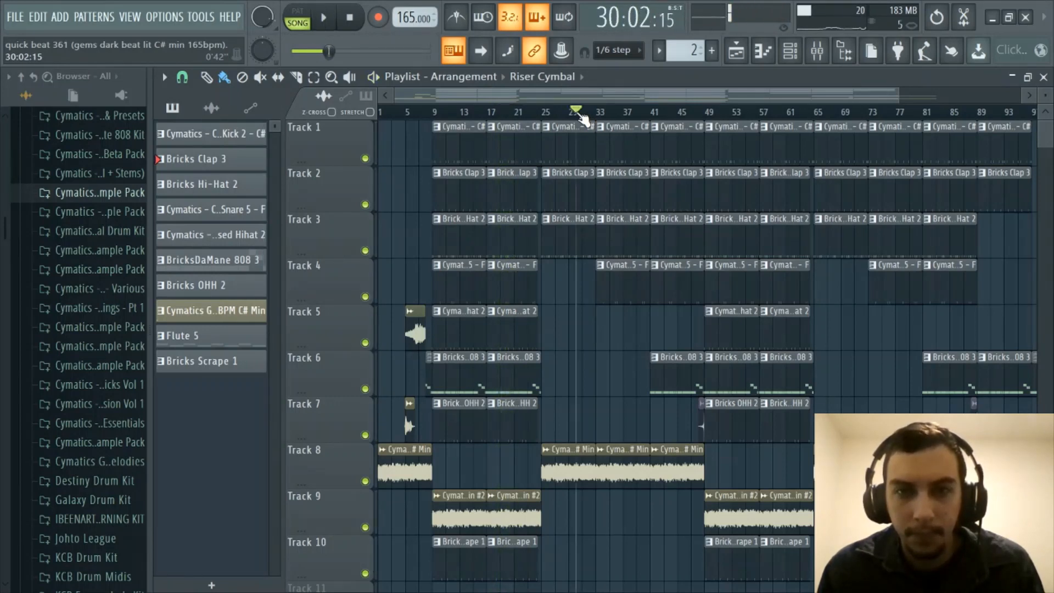
pyautogui.press('space')
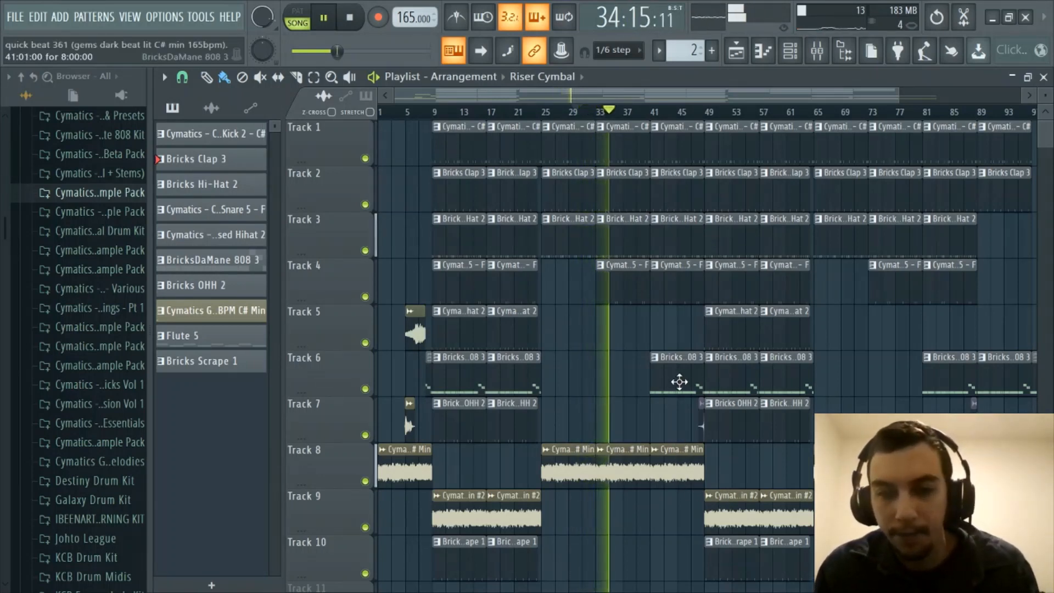
pyautogui.press('space')
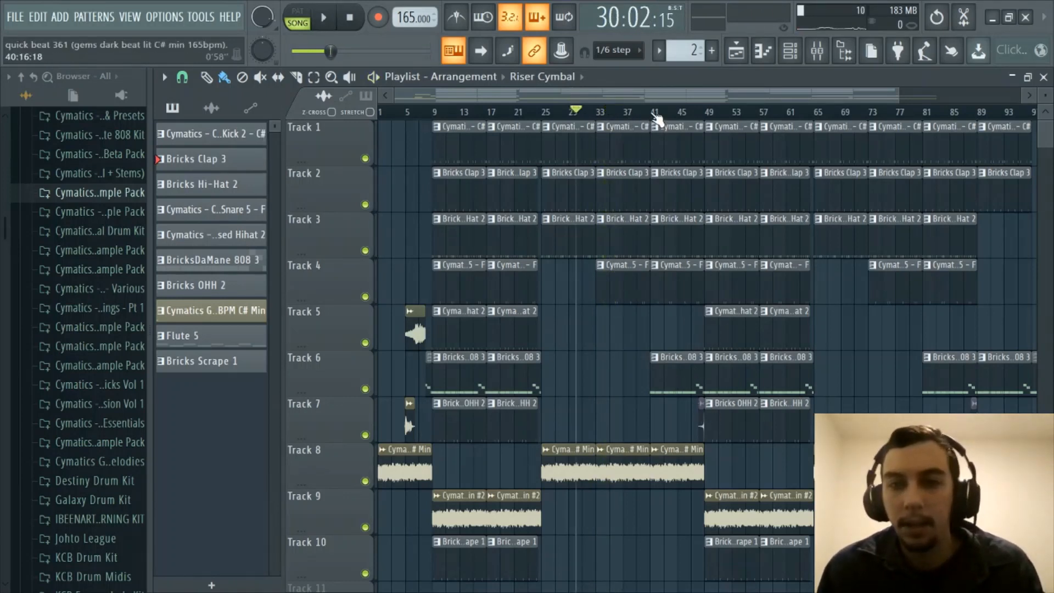
pyautogui.scroll(-2, 654, 113)
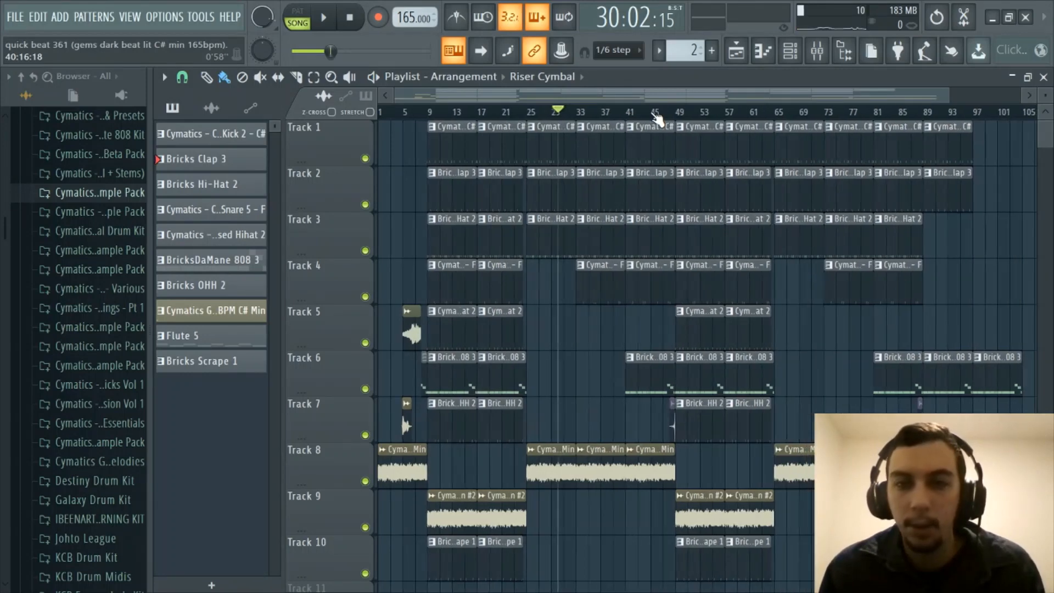
pyautogui.scroll(2, 656, 104)
pyautogui.moveTo(657, 101); pyautogui.dragTo(510, 105)
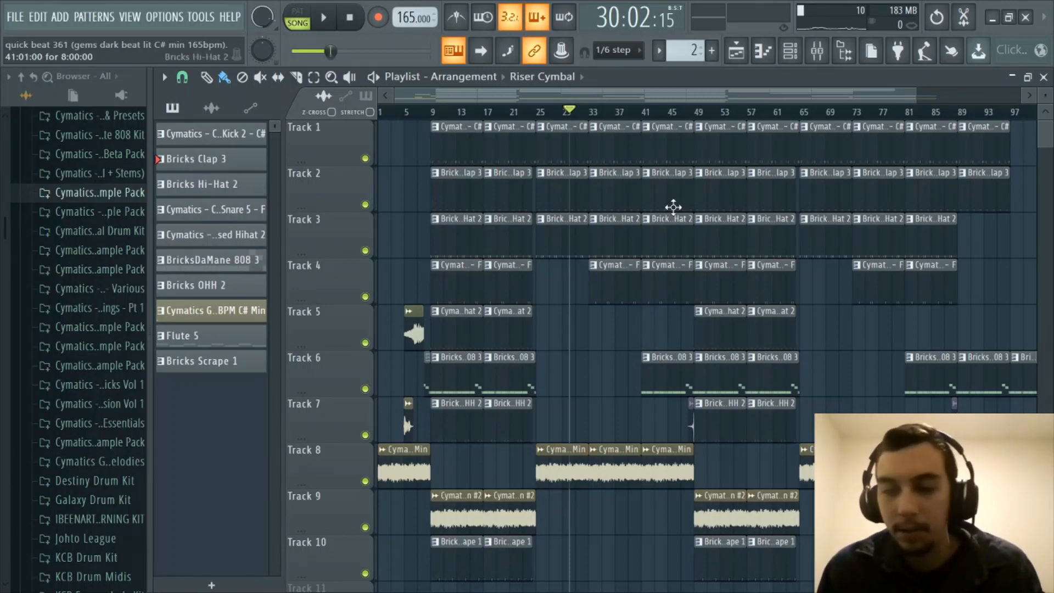
pyautogui.moveTo(684, 95); pyautogui.dragTo(693, 95)
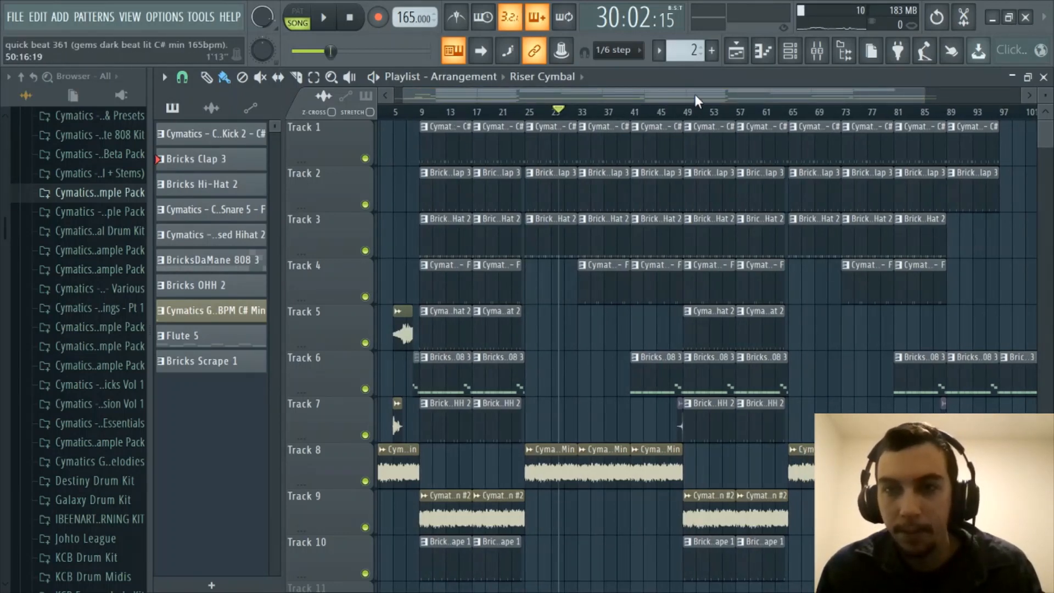
pyautogui.moveTo(694, 94); pyautogui.dragTo(807, 87)
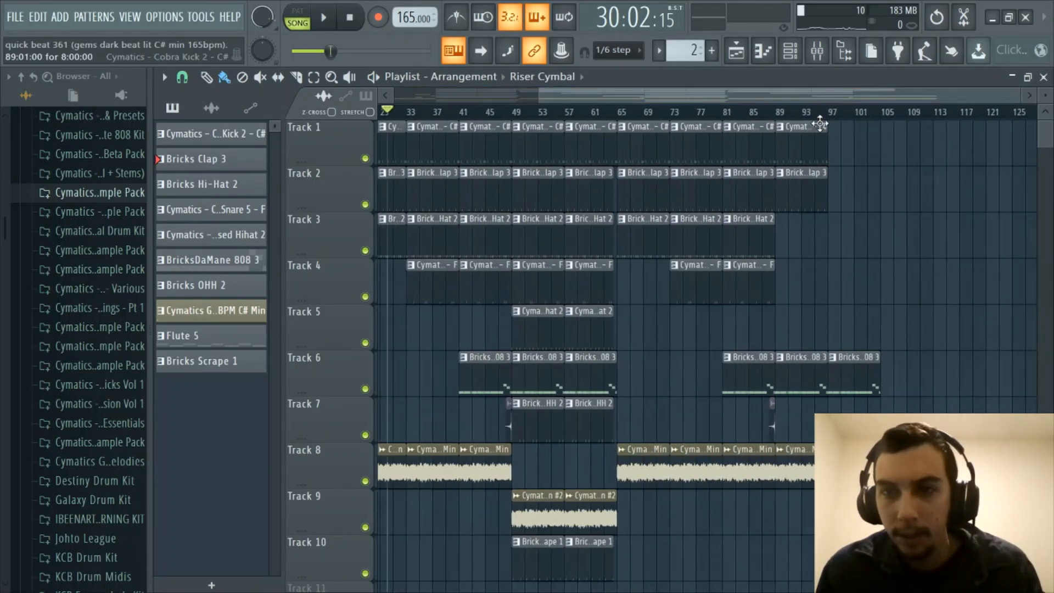
pyautogui.click(766, 113)
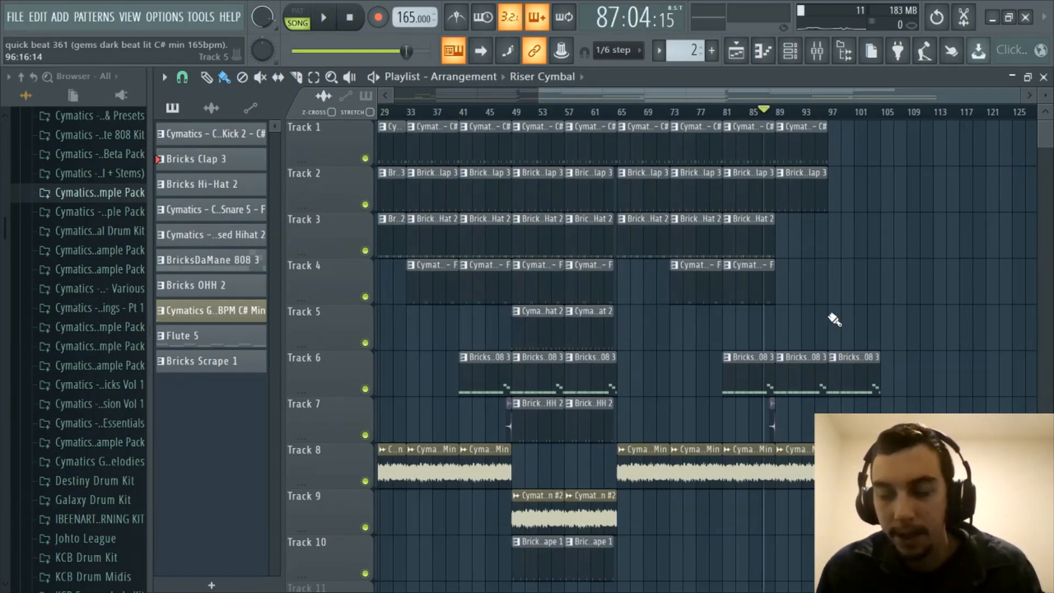
pyautogui.press('space')
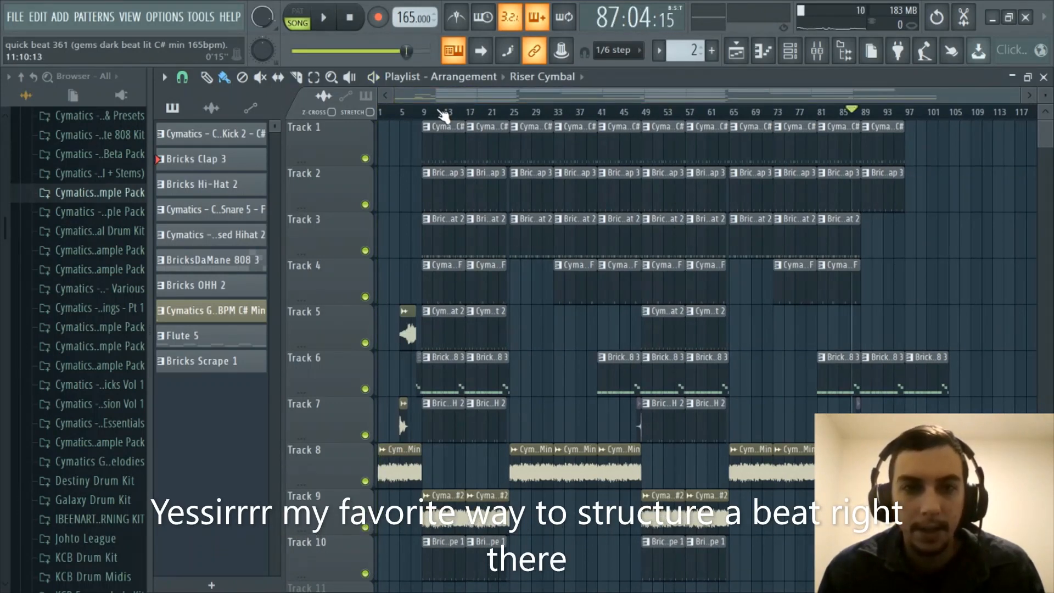
pyautogui.press('space')
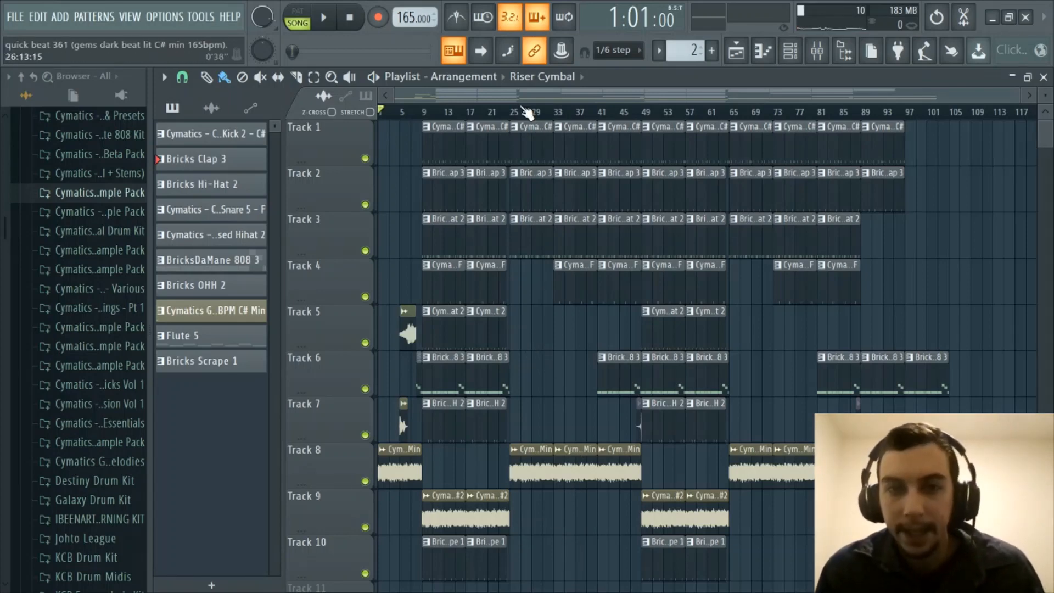
pyautogui.scroll(2, 522, 107)
pyautogui.moveTo(514, 92); pyautogui.dragTo(338, 117)
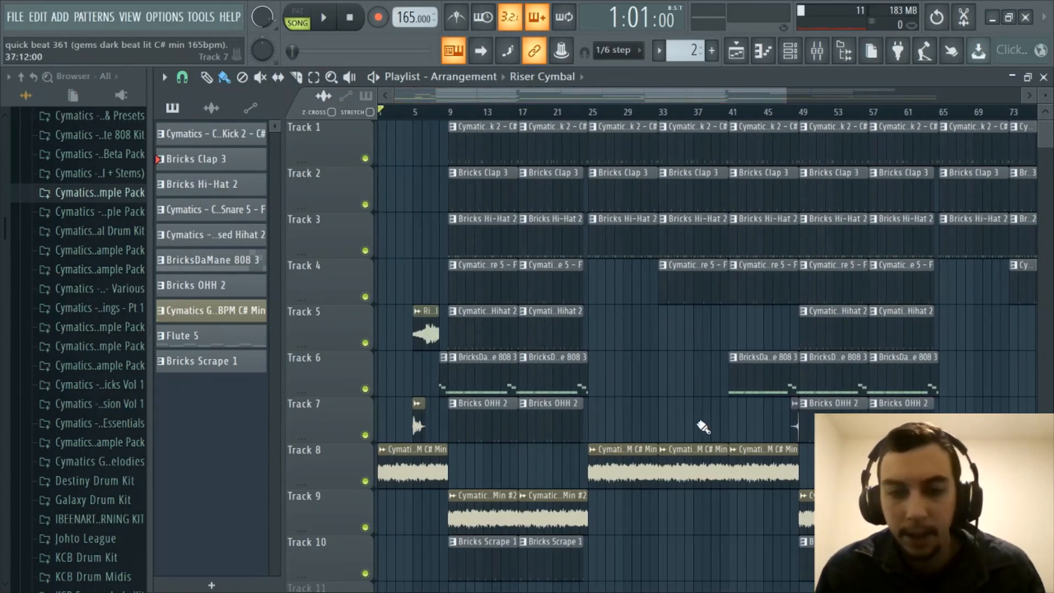
# - Load quick beat 381 from the Projects folder, discarding the current beat's changes
pyautogui.click(16, 16)
pyautogui.click(30, 68)
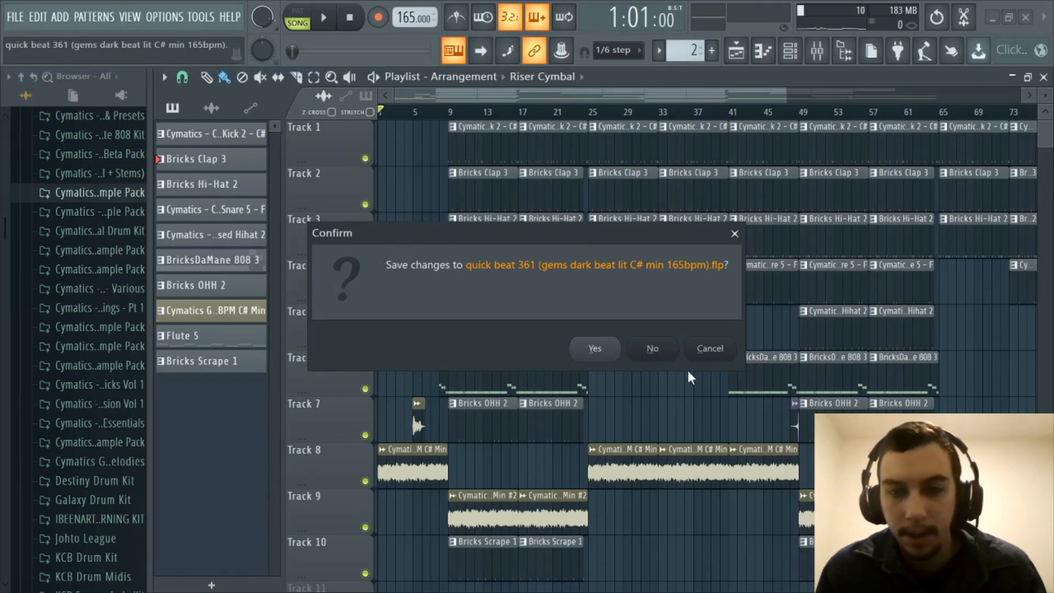
pyautogui.click(668, 353)
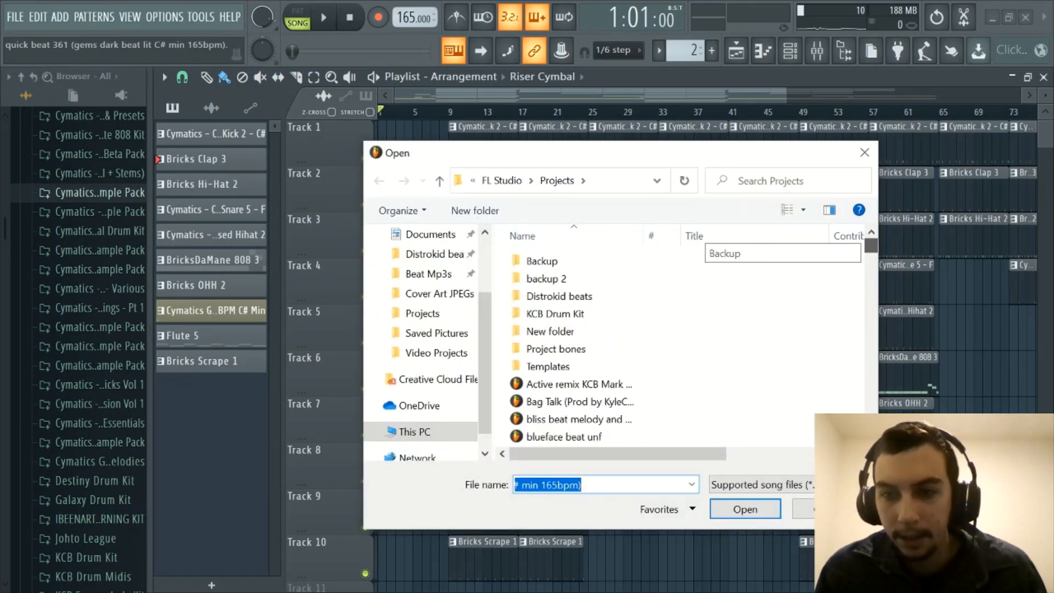
pyautogui.moveTo(871, 249); pyautogui.dragTo(865, 425)
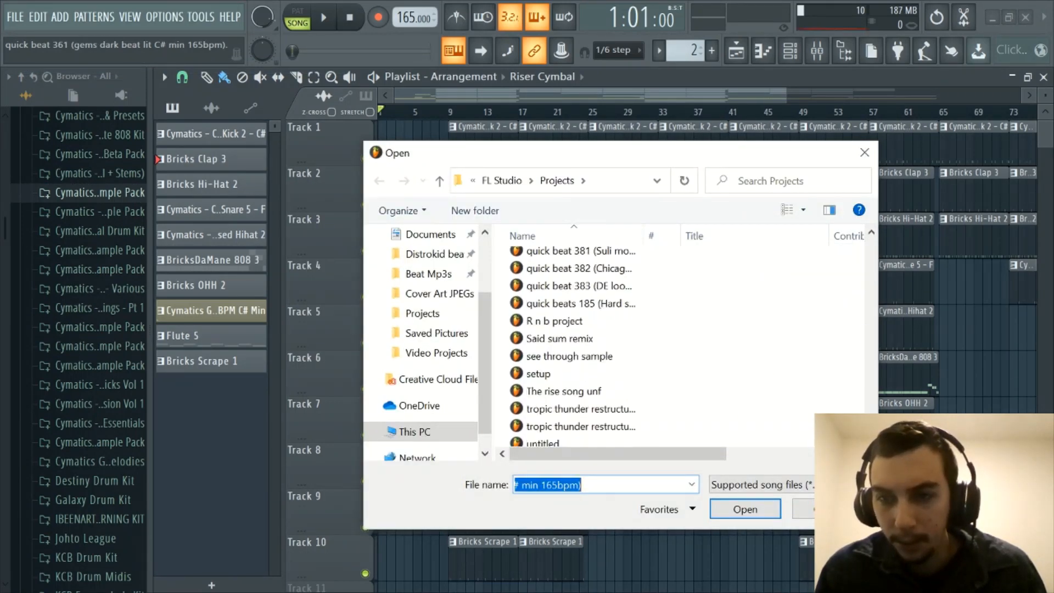
pyautogui.scroll(1, 605, 302)
pyautogui.doubleClick(608, 298)
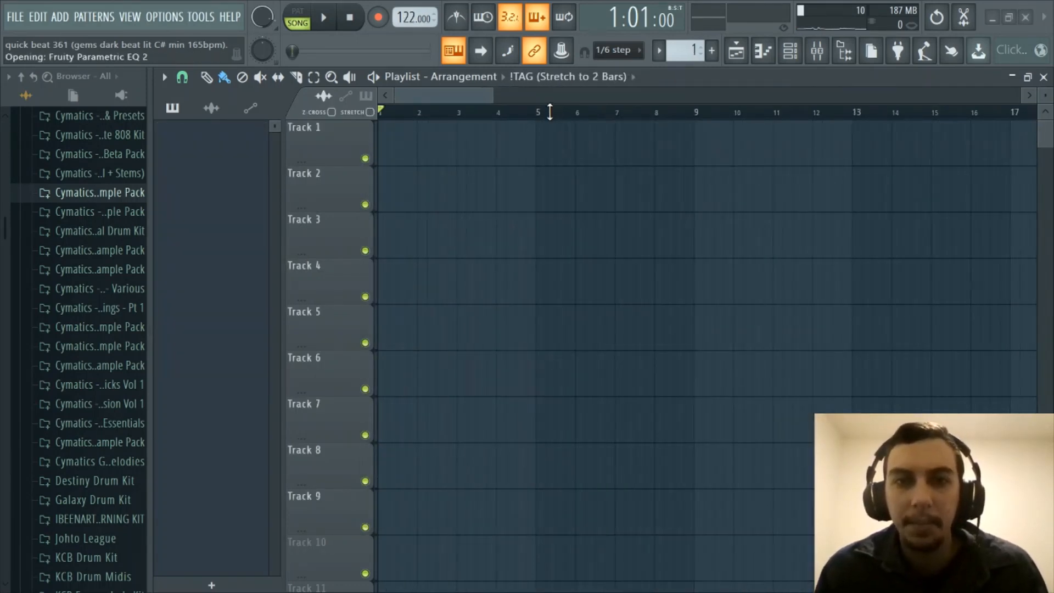
pyautogui.scroll(-8, 556, 119)
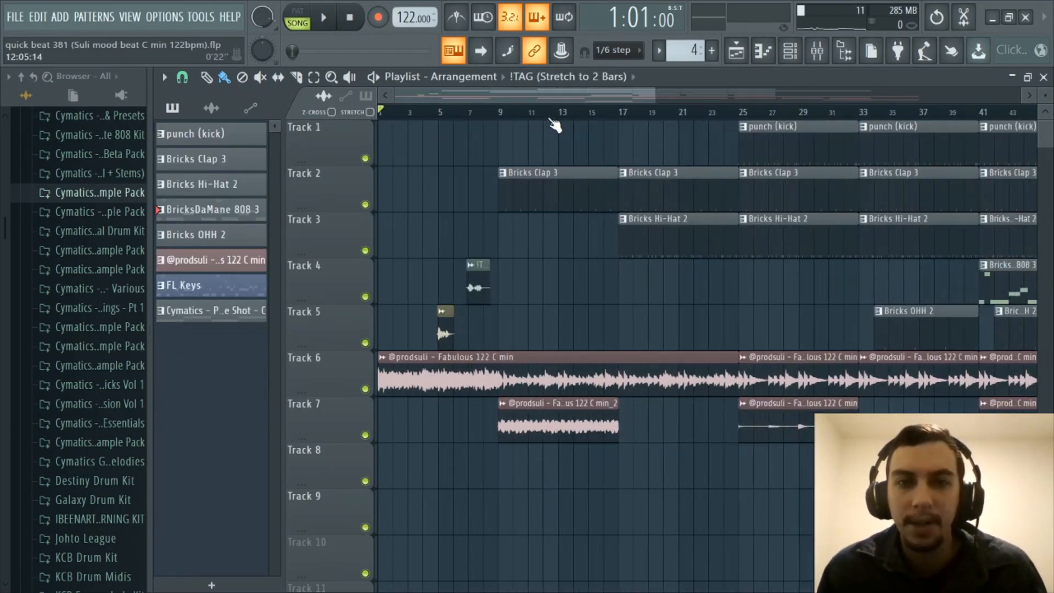
pyautogui.scroll(2, 551, 119)
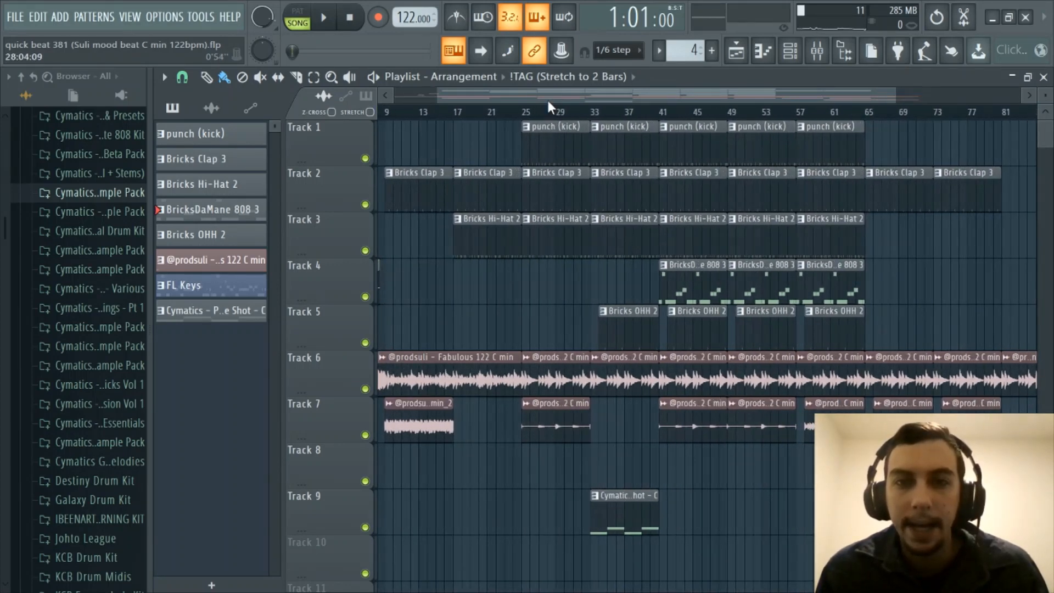
pyautogui.moveTo(548, 99); pyautogui.dragTo(400, 98)
pyautogui.scroll(-2, 487, 114)
pyautogui.scroll(-1, 491, 119)
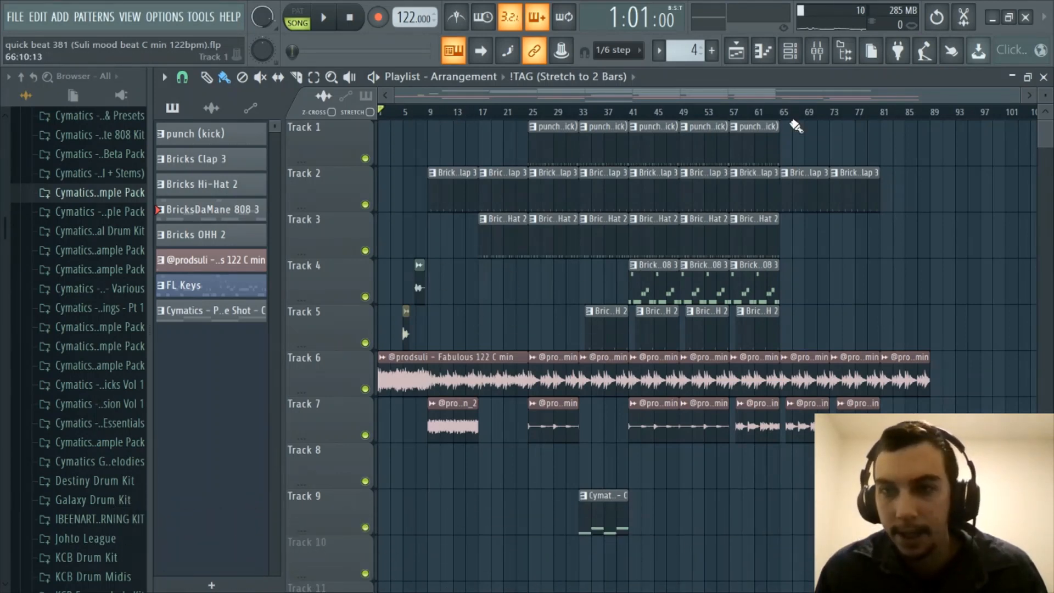
pyautogui.scroll(3, 469, 110)
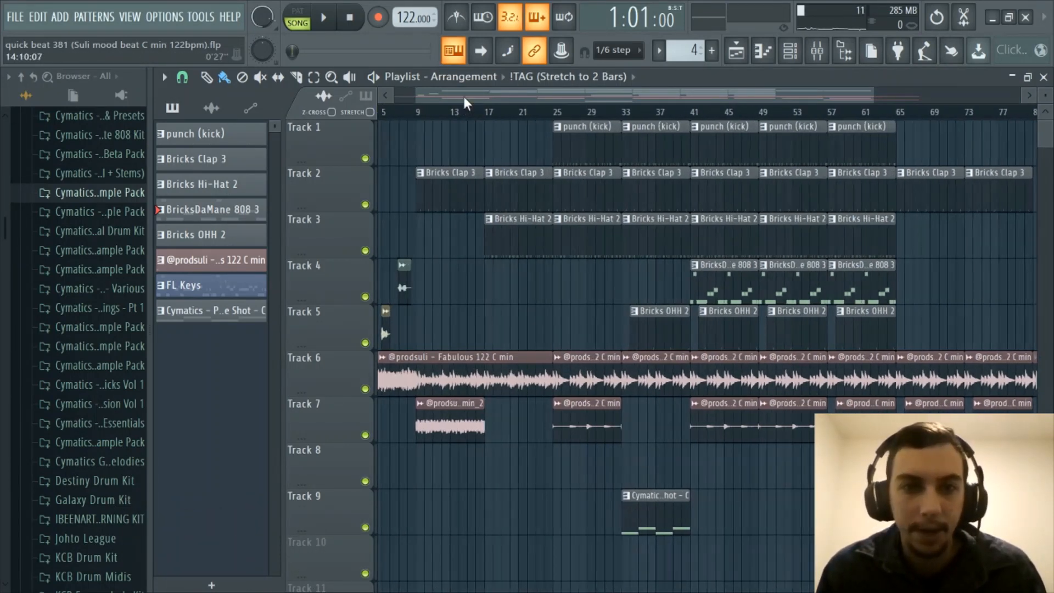
pyautogui.scroll(4, 437, 115)
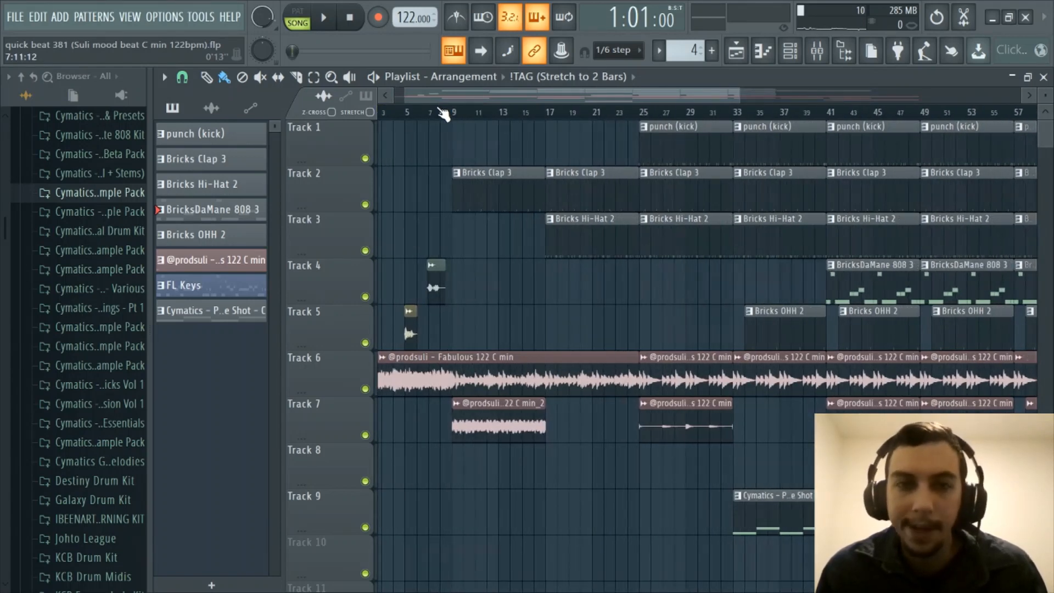
pyautogui.scroll(-6, 440, 118)
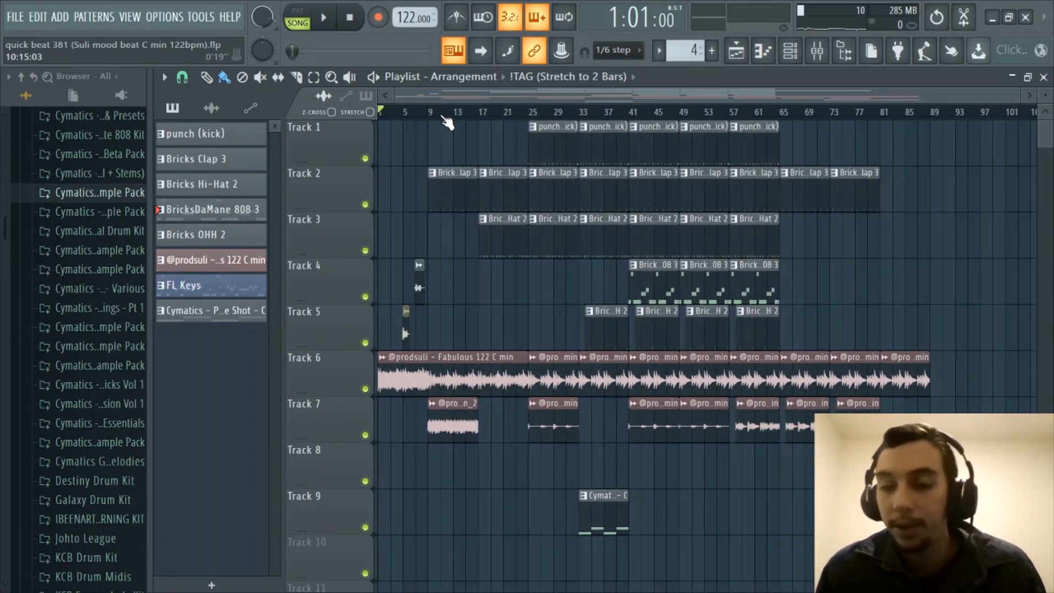
pyautogui.scroll(3, 442, 117)
pyautogui.moveTo(459, 99); pyautogui.dragTo(390, 101)
pyautogui.scroll(-3, 402, 116)
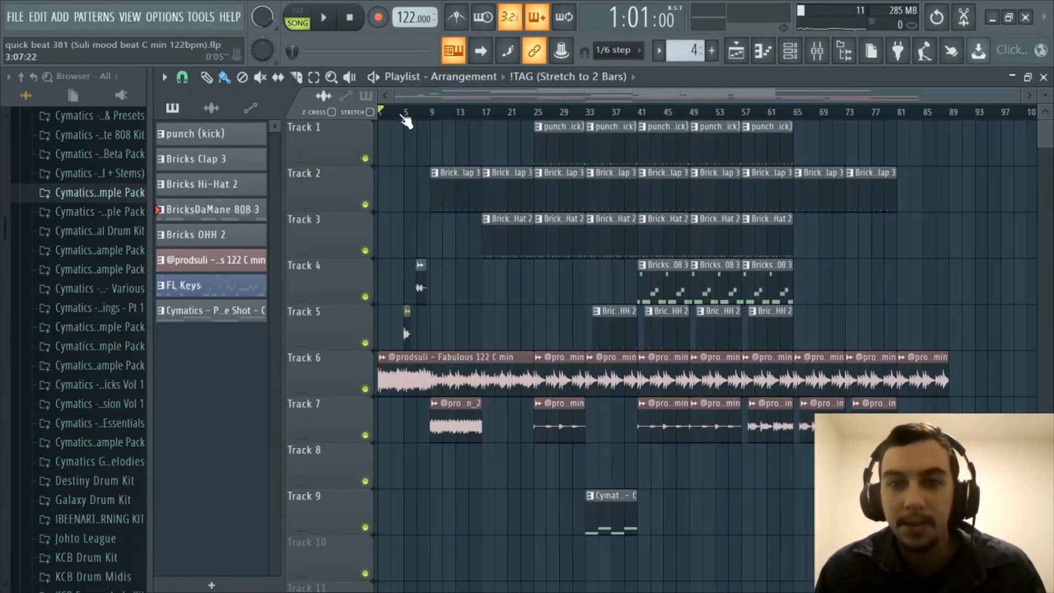
pyautogui.scroll(-1, 403, 118)
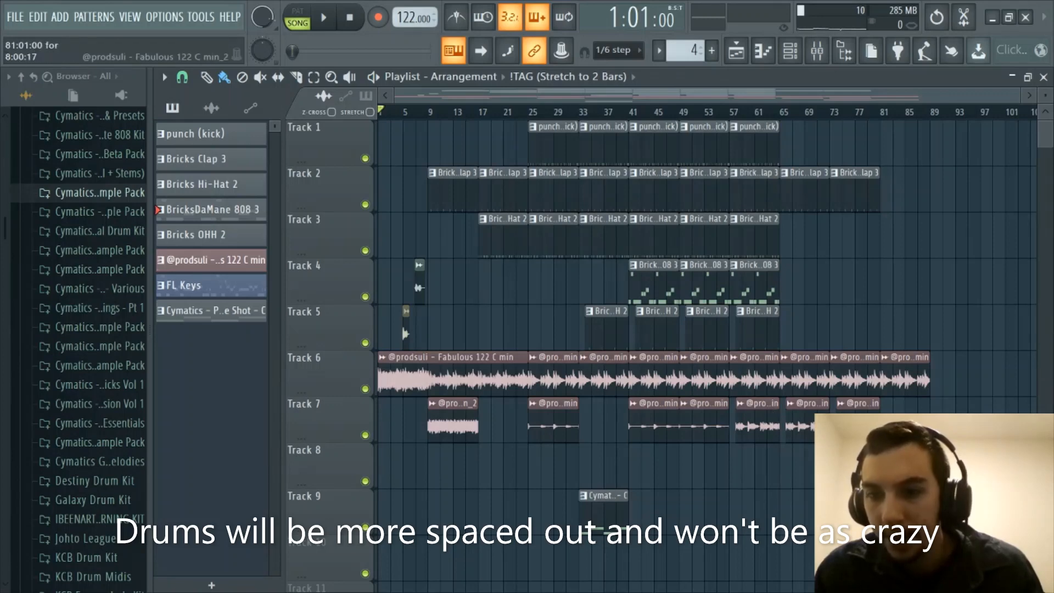
pyautogui.scroll(3, 597, 106)
pyautogui.moveTo(600, 98); pyautogui.dragTo(385, 110)
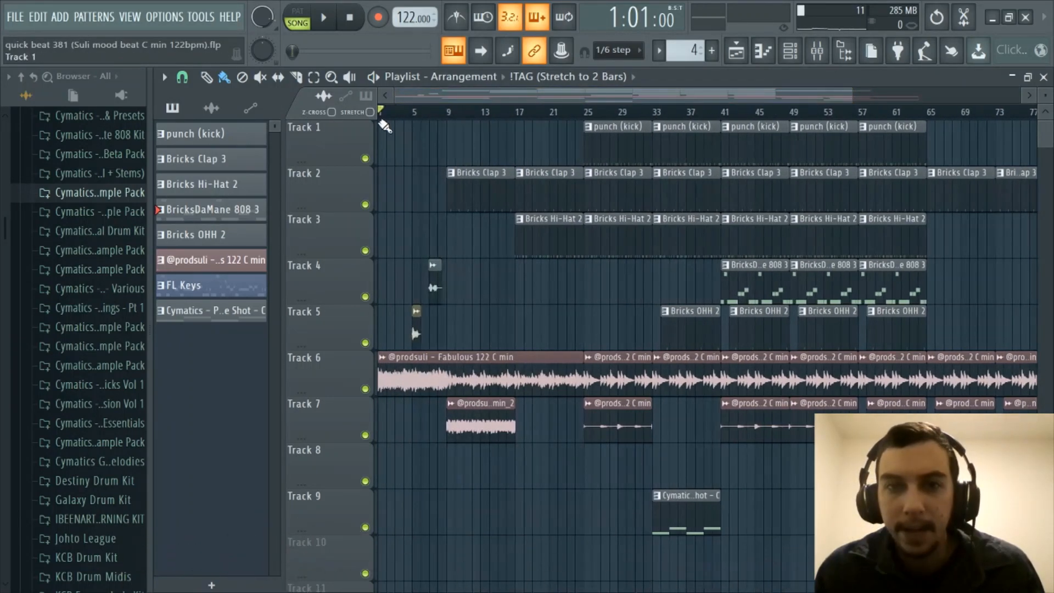
pyautogui.scroll(-2, 423, 119)
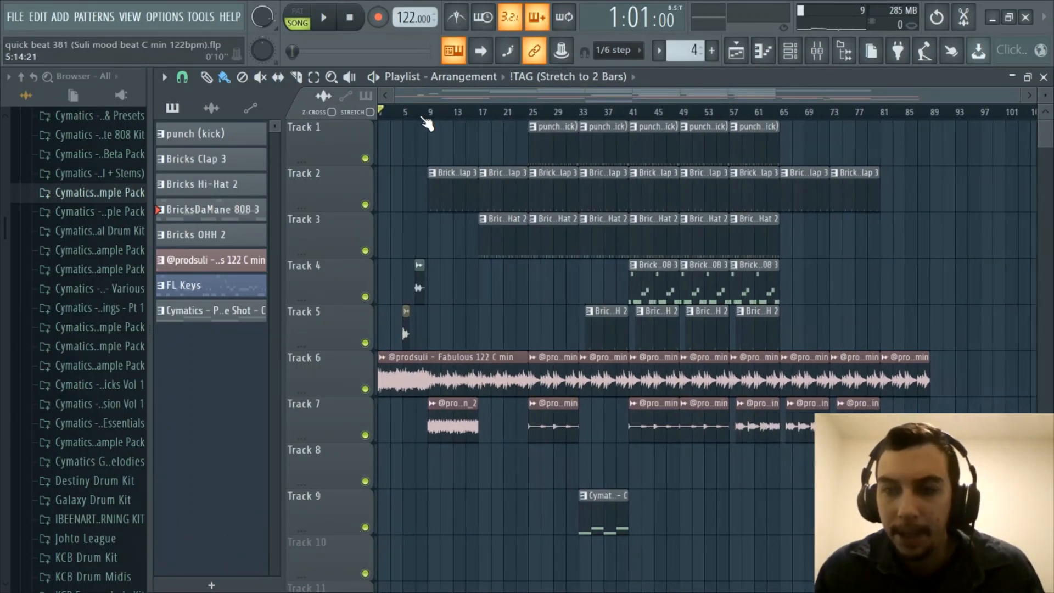
pyautogui.scroll(2, 425, 117)
pyautogui.moveTo(436, 99); pyautogui.dragTo(369, 102)
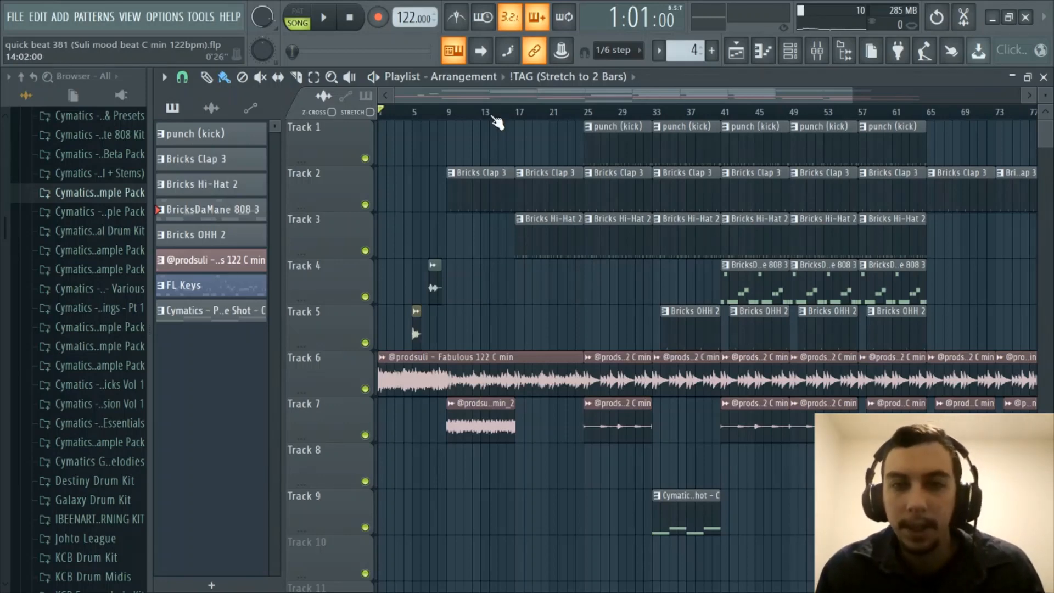
pyautogui.scroll(-2, 492, 117)
pyautogui.scroll(2, 492, 116)
pyautogui.moveTo(483, 98); pyautogui.dragTo(411, 105)
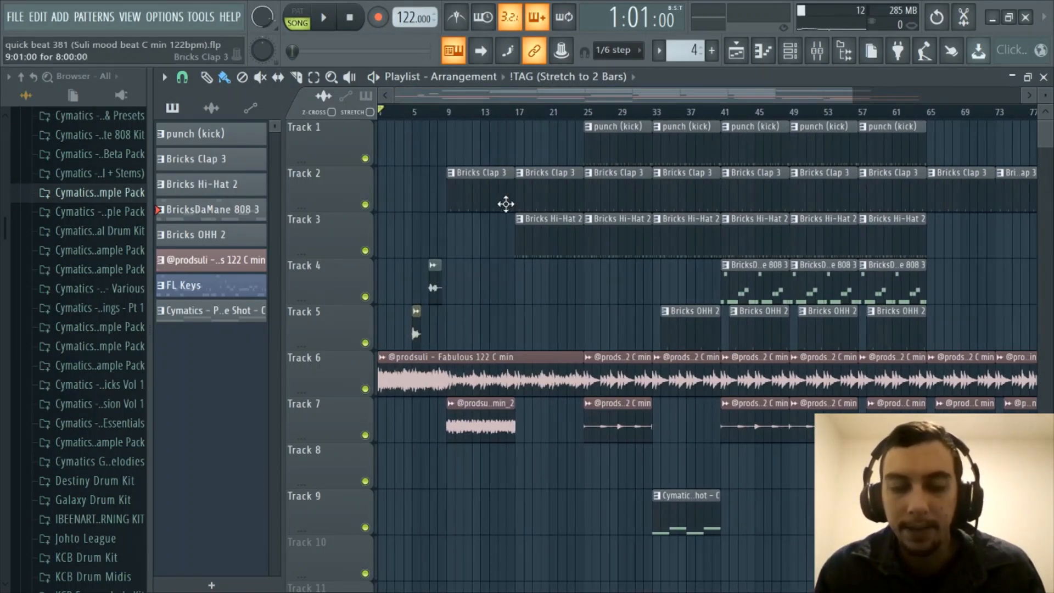
pyautogui.scroll(-2, 475, 113)
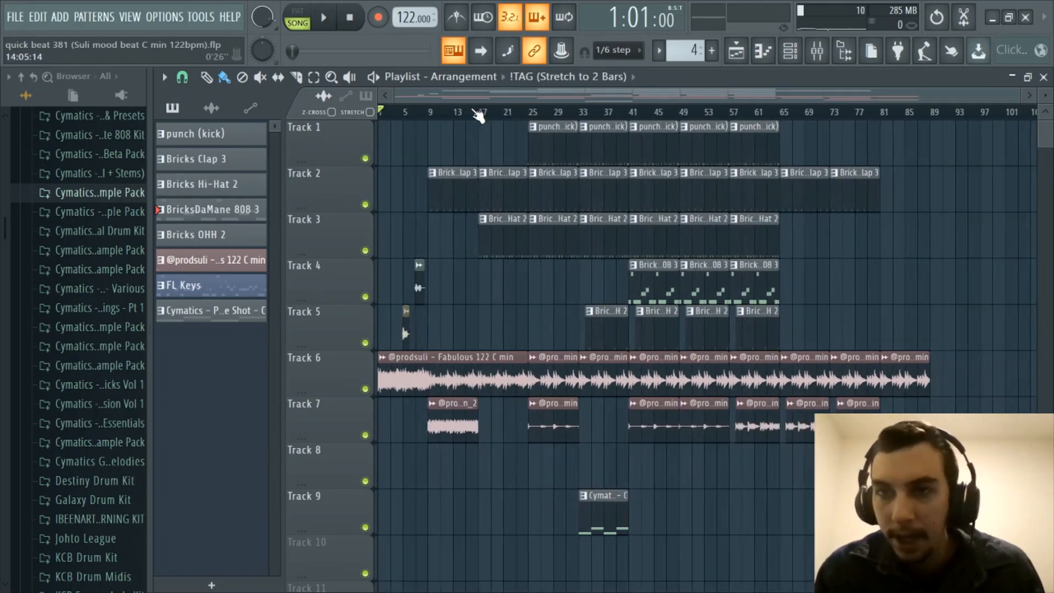
pyautogui.scroll(1, 475, 112)
pyautogui.moveTo(475, 98); pyautogui.dragTo(425, 96)
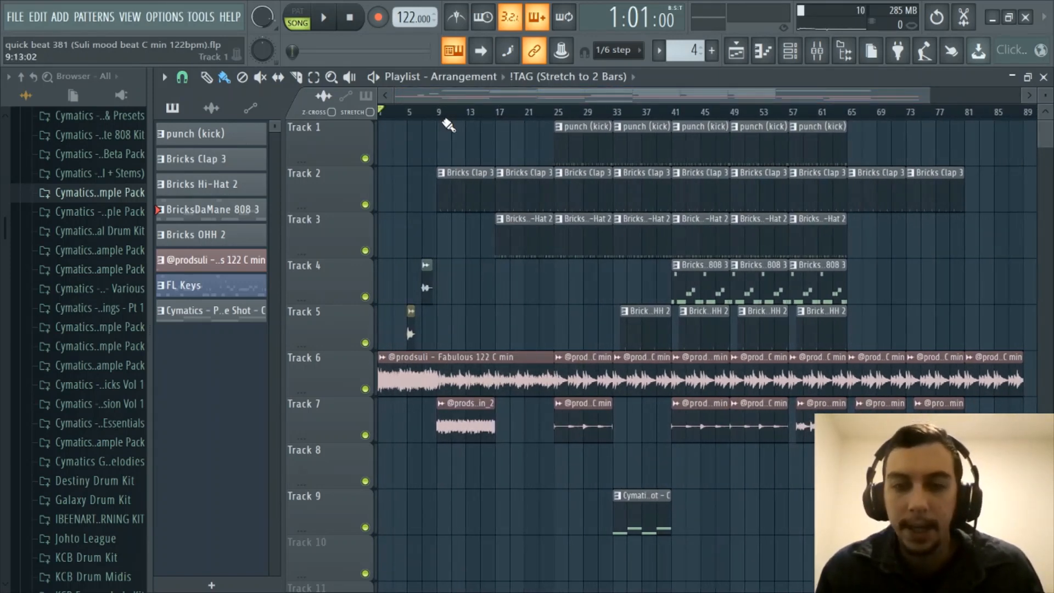
pyautogui.scroll(2, 449, 116)
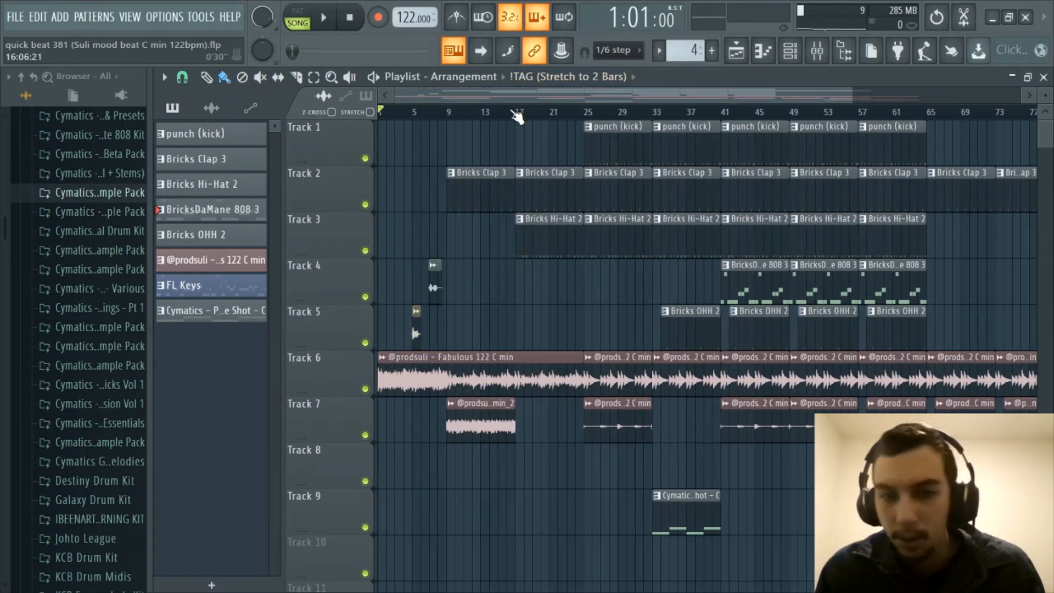
pyautogui.scroll(-1, 516, 115)
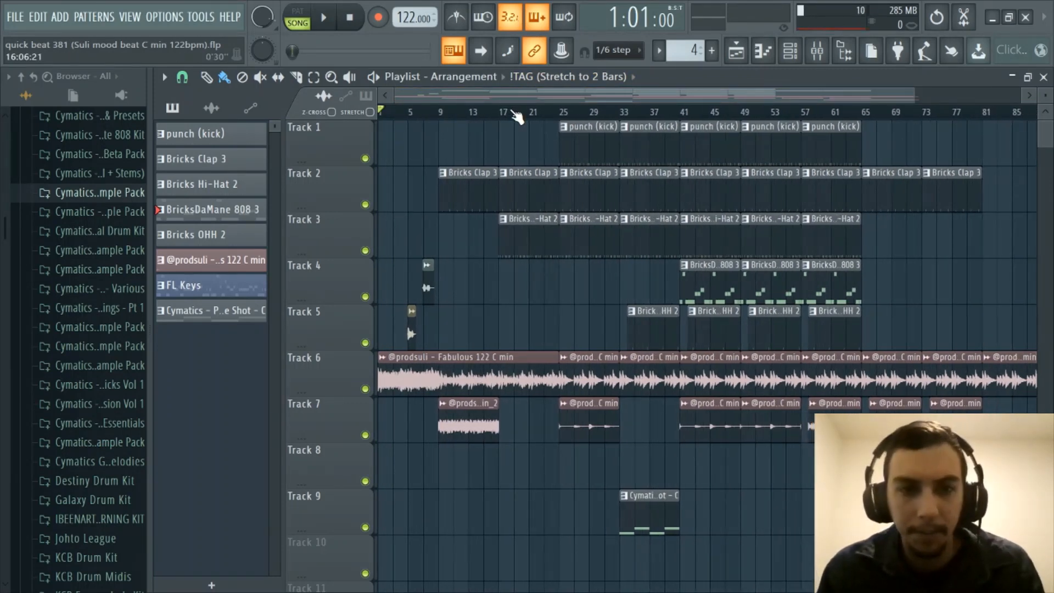
pyautogui.scroll(1, 516, 115)
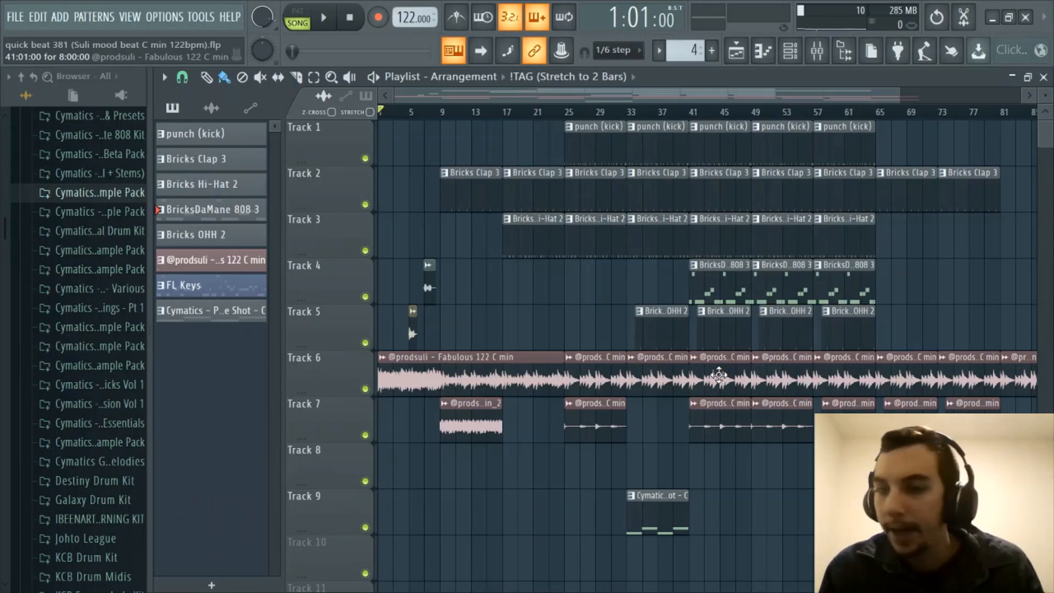
pyautogui.hscroll(5, 717, 375)
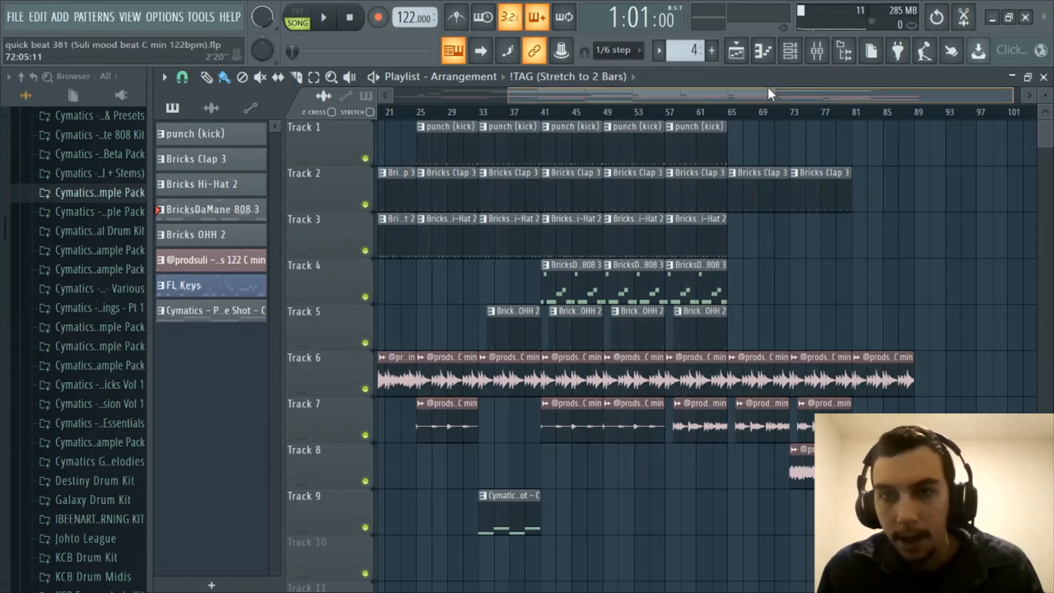
pyautogui.hscroll(-5, 767, 86)
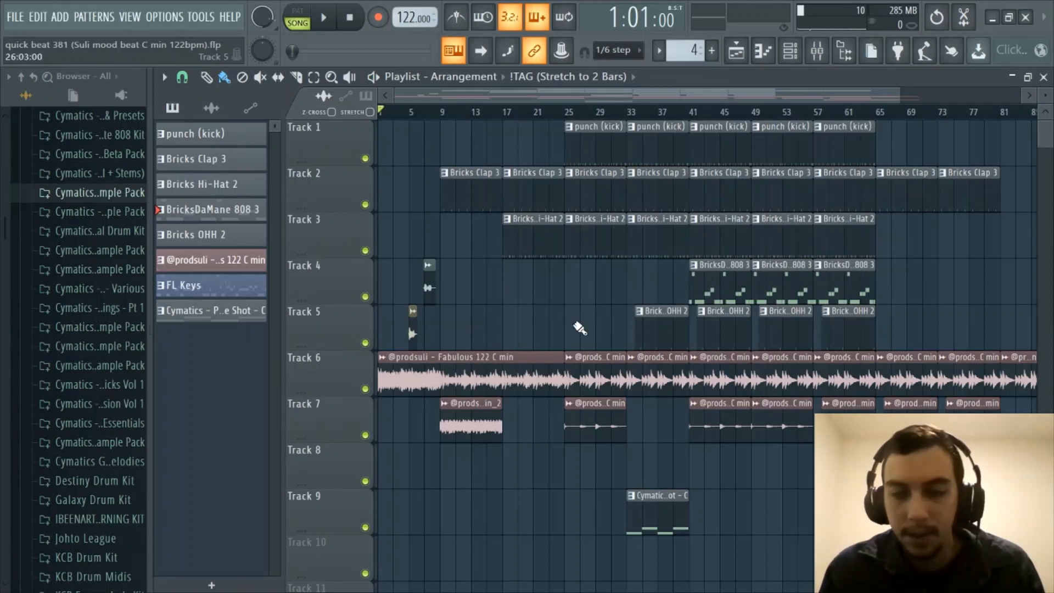
# - Play the quick beat 381 arrangement from bar 1, zooming the Playlist as it plays
pyautogui.press('space')
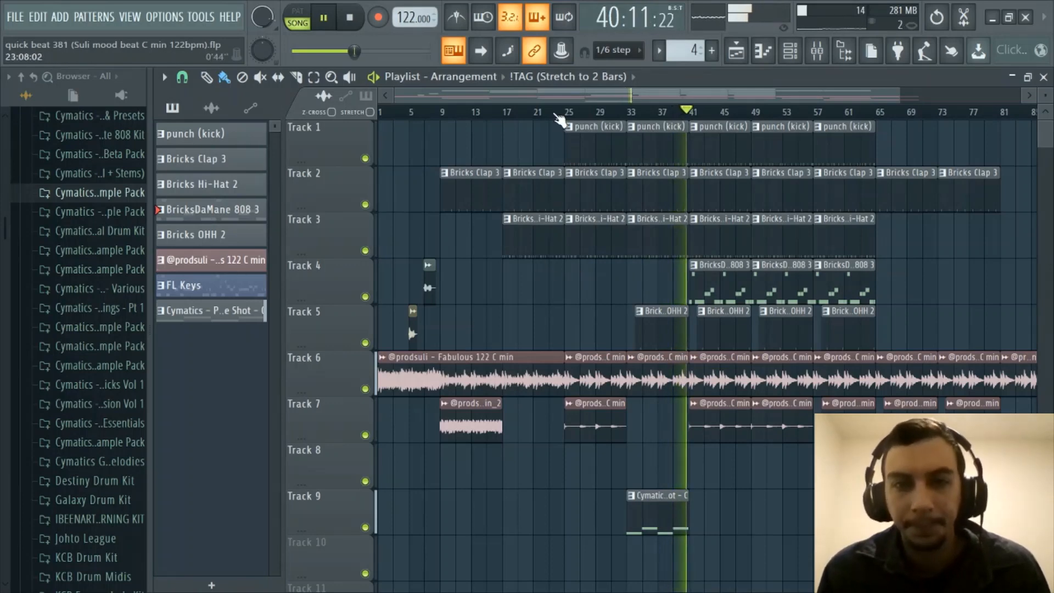
pyautogui.scroll(-2, 565, 118)
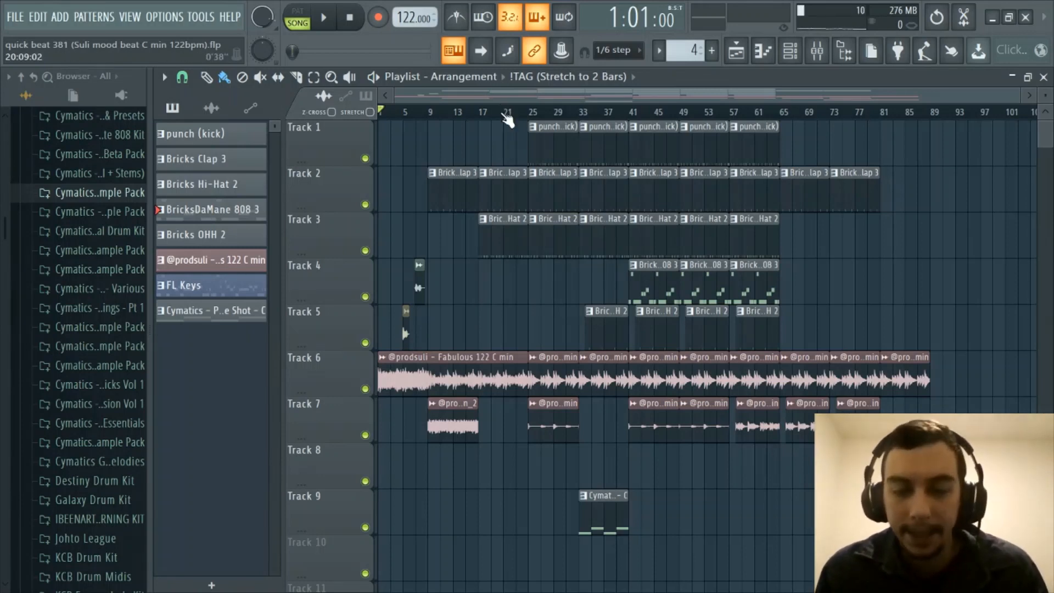
pyautogui.scroll(3, 503, 107)
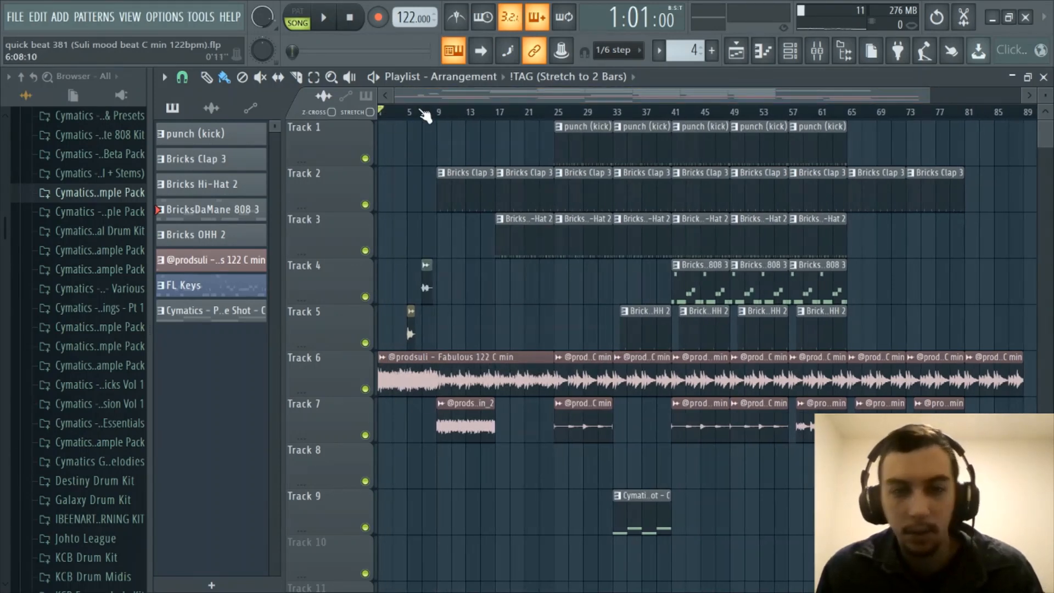
pyautogui.scroll(-3, 425, 115)
# - Open quick beat 376 from the Projects folder without saving quick beat 381
pyautogui.click(27, 17)
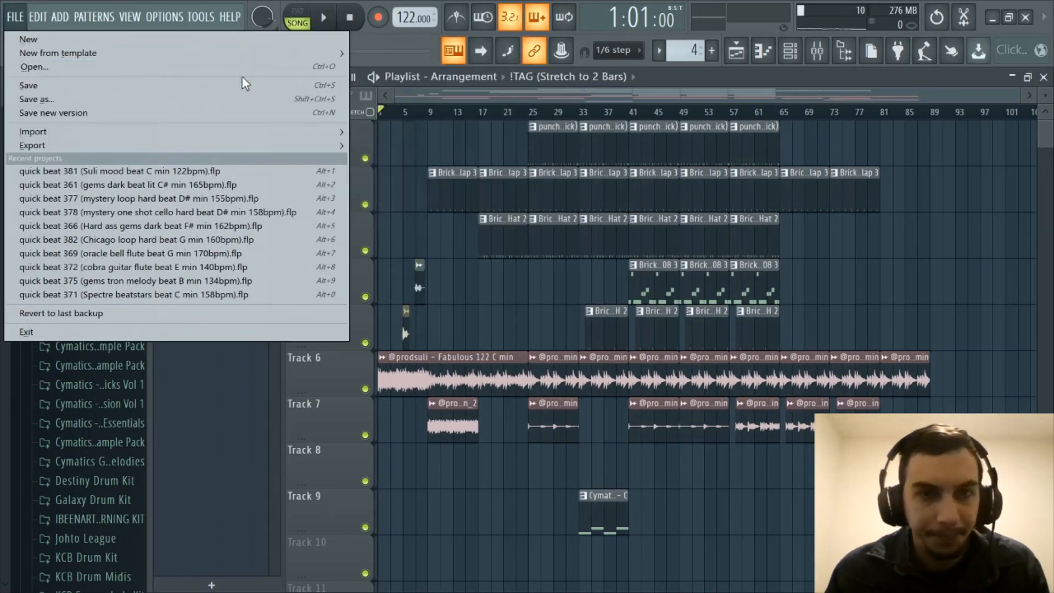
pyautogui.click(91, 68)
pyautogui.click(640, 358)
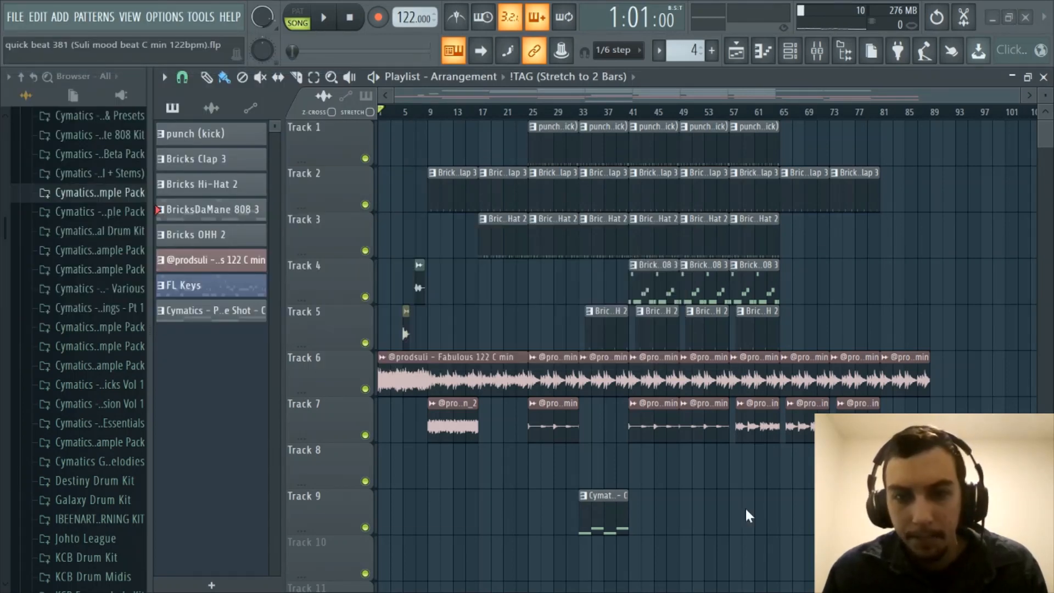
pyautogui.scroll(-5, 619, 346)
pyautogui.moveTo(870, 267); pyautogui.dragTo(866, 442)
pyautogui.scroll(2, 769, 350)
pyautogui.scroll(-1, 636, 359)
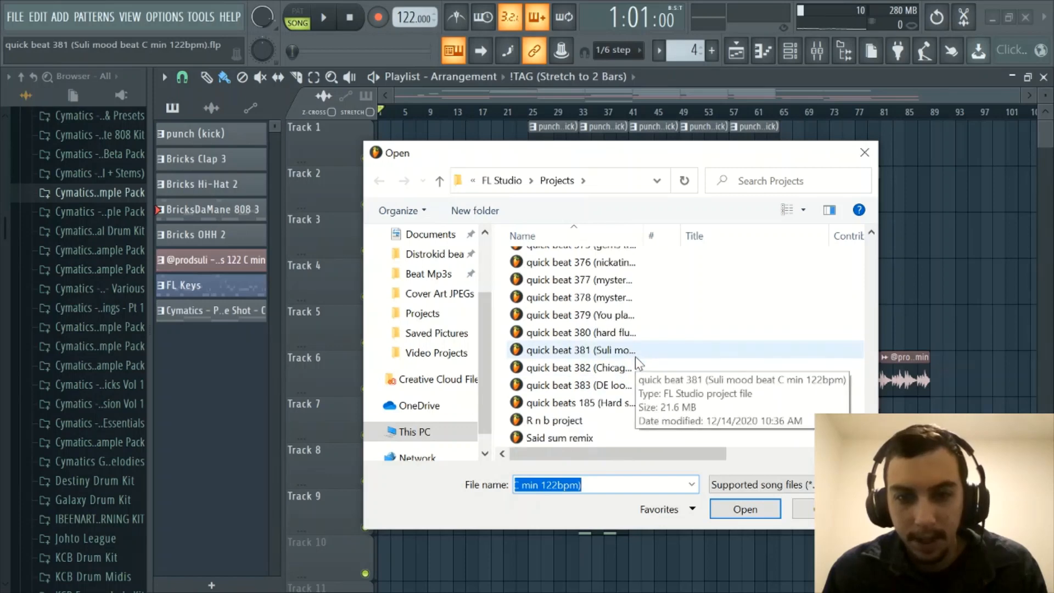
pyautogui.scroll(1, 655, 333)
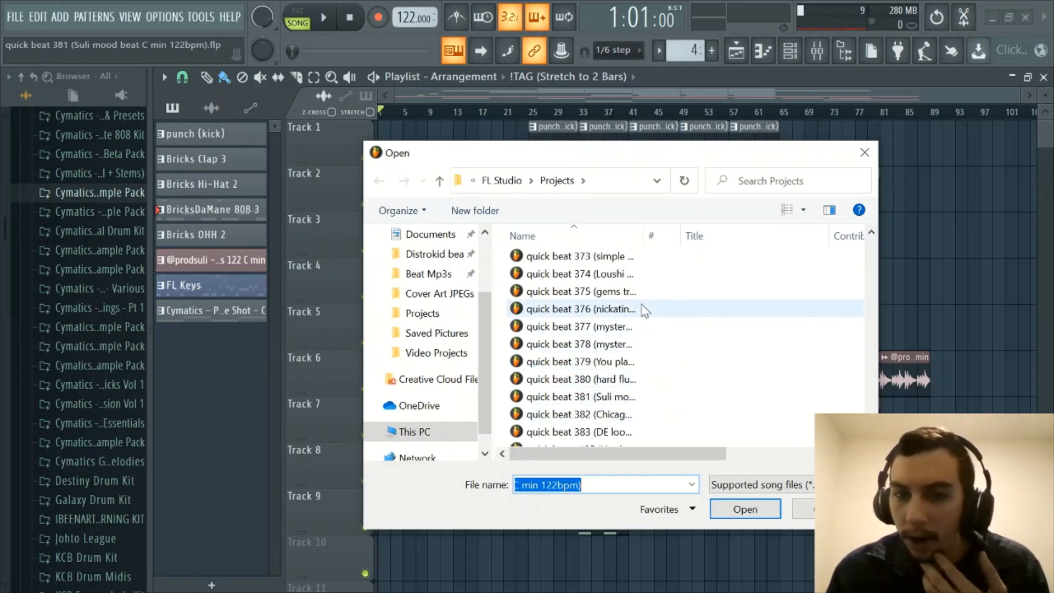
pyautogui.doubleClick(638, 308)
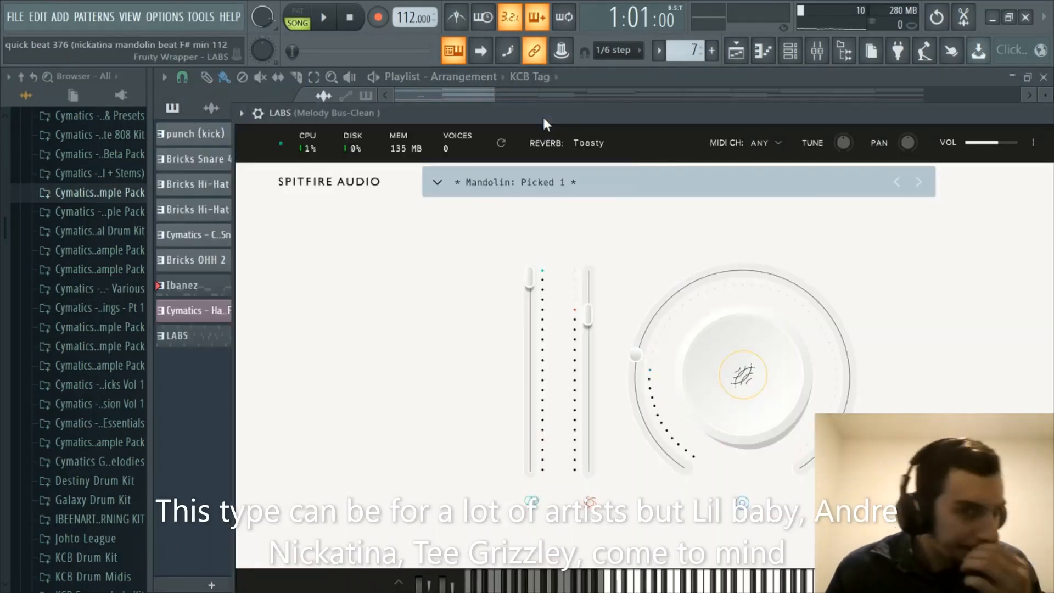
# - Move the LABS mandolin window aside and close it, then zoom the Playlist
pyautogui.moveTo(615, 113); pyautogui.dragTo(453, 121)
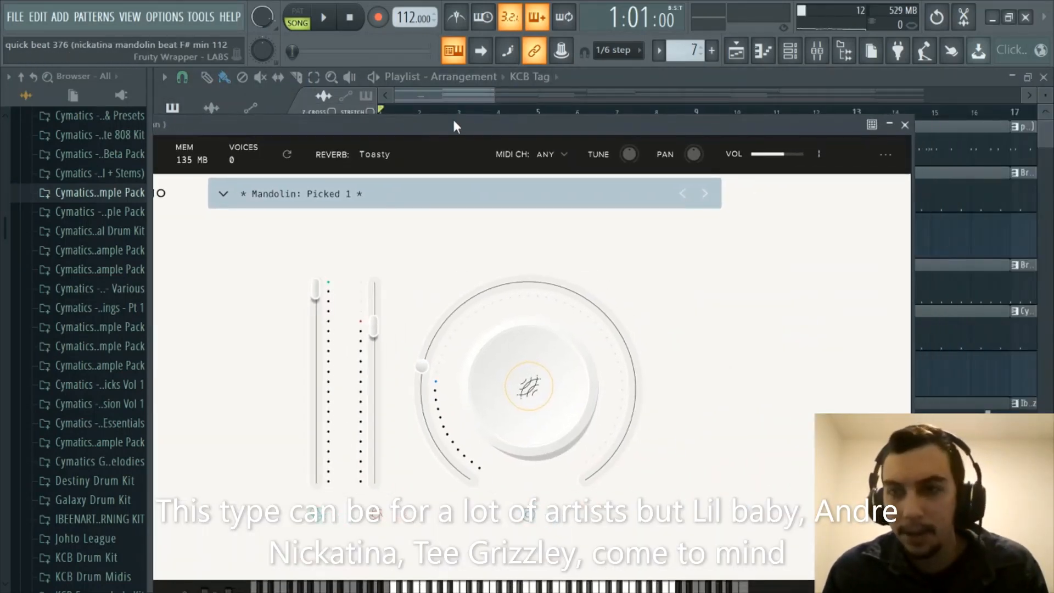
pyautogui.click(904, 125)
pyautogui.scroll(-5, 708, 111)
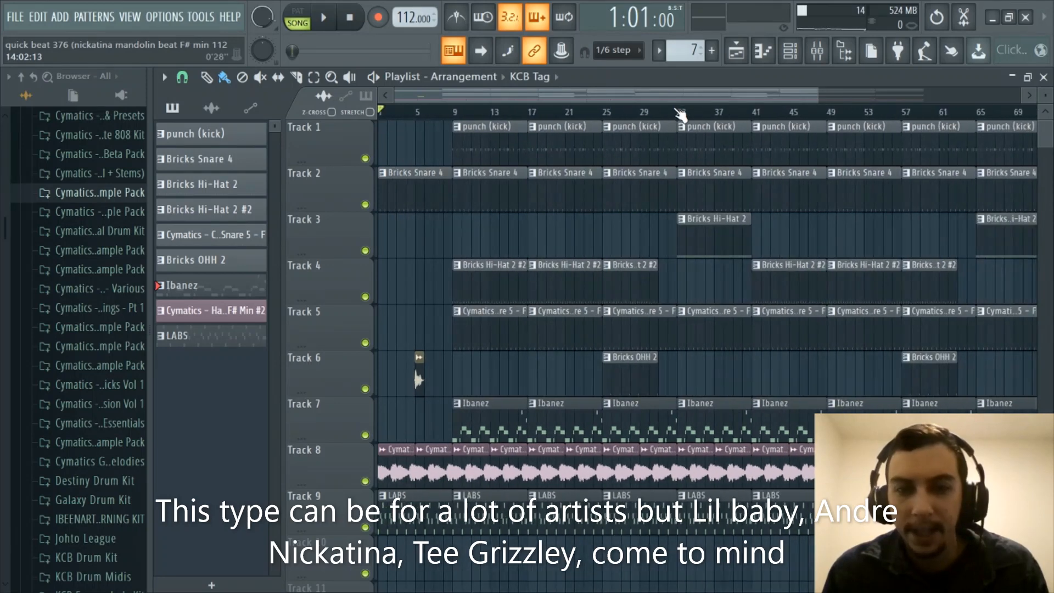
pyautogui.scroll(-3, 681, 114)
pyautogui.scroll(2, 670, 114)
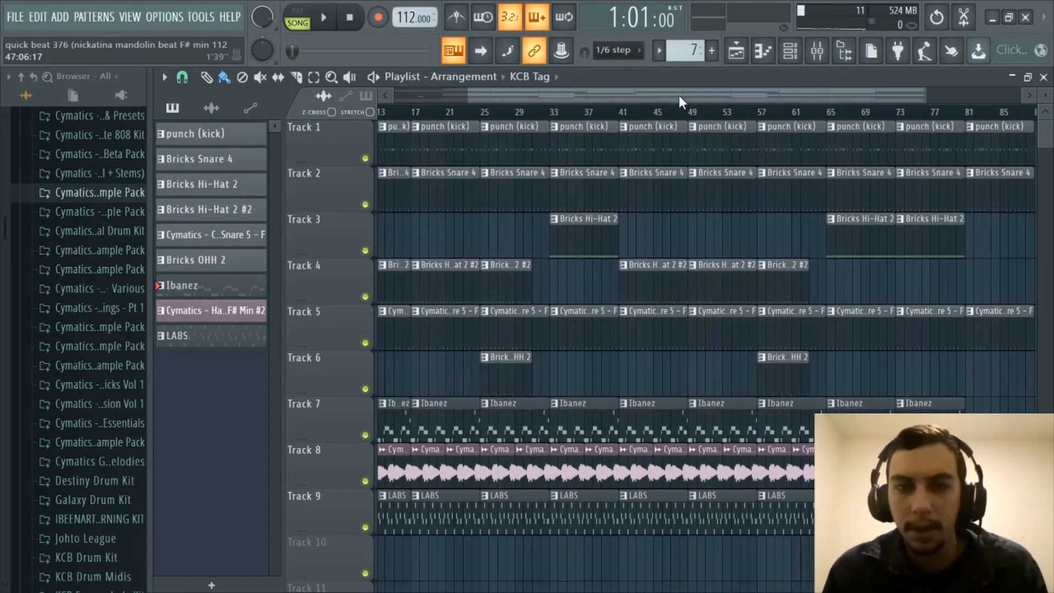
pyautogui.moveTo(679, 96); pyautogui.dragTo(549, 98)
pyautogui.scroll(-2, 443, 117)
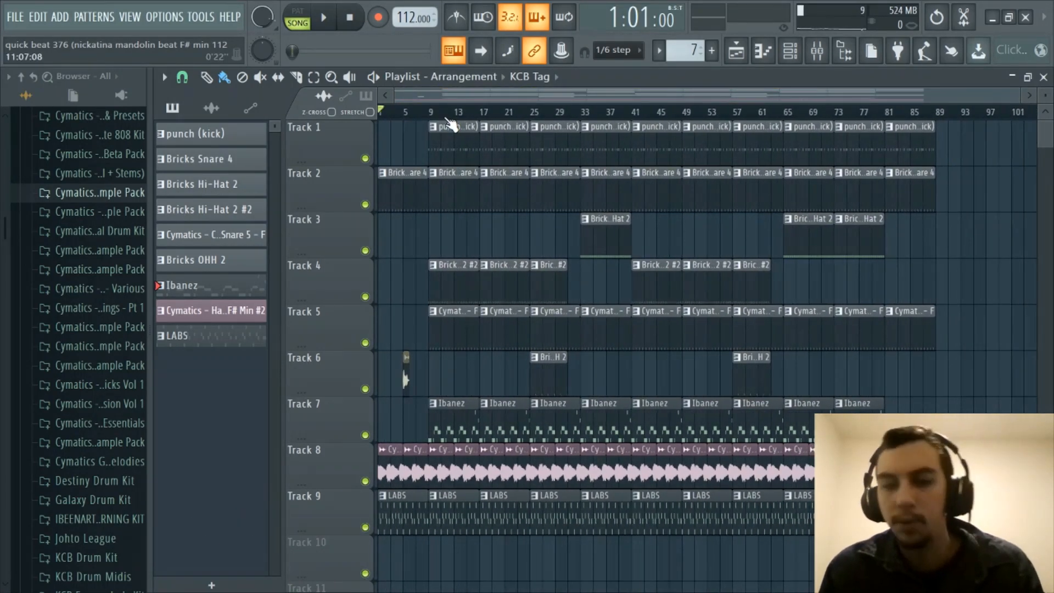
pyautogui.scroll(1, 474, 105)
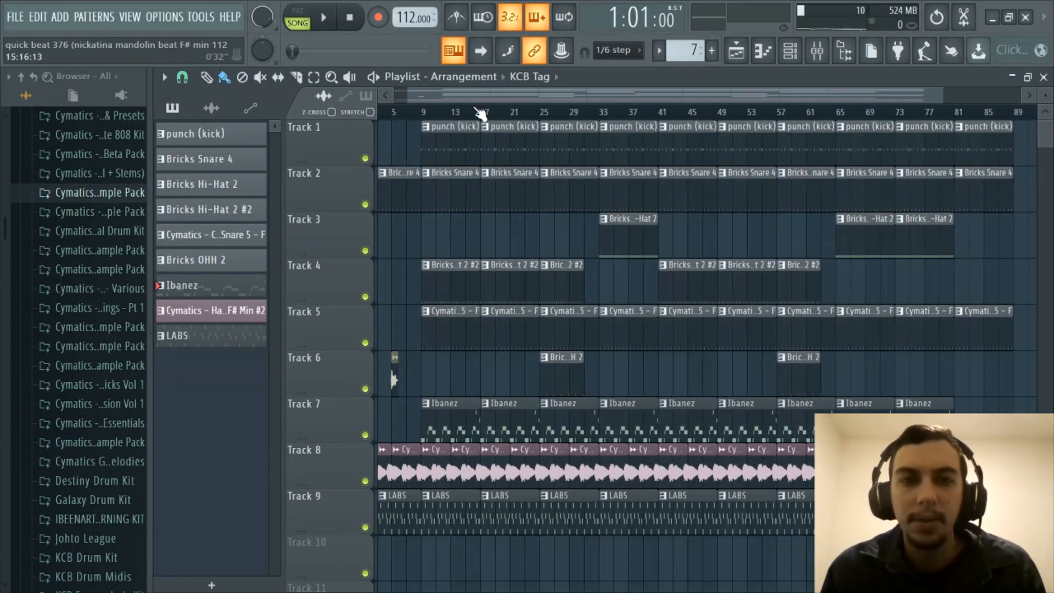
pyautogui.scroll(1, 417, 110)
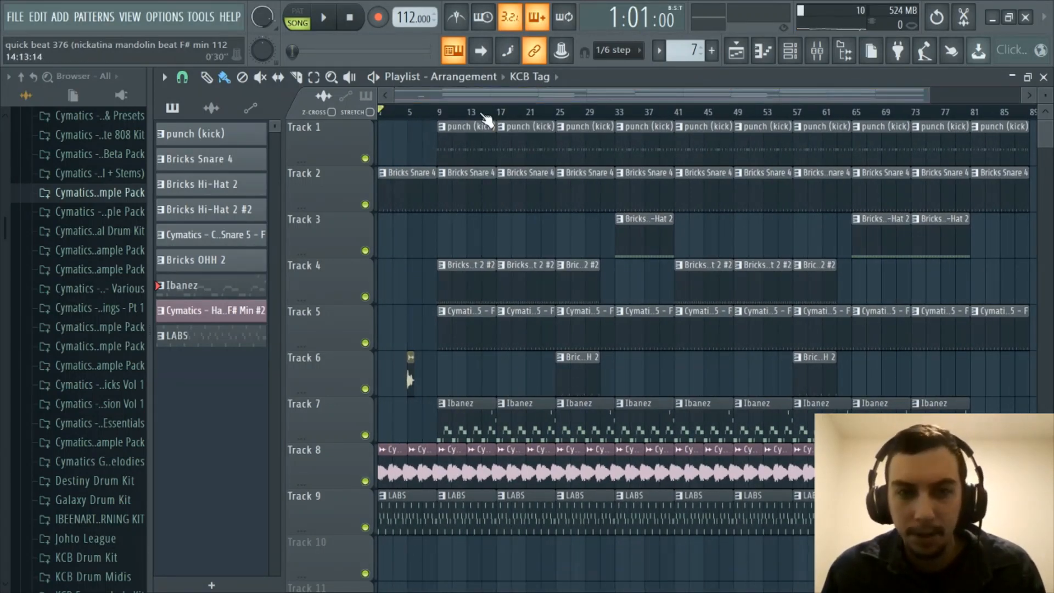
pyautogui.scroll(3, 478, 110)
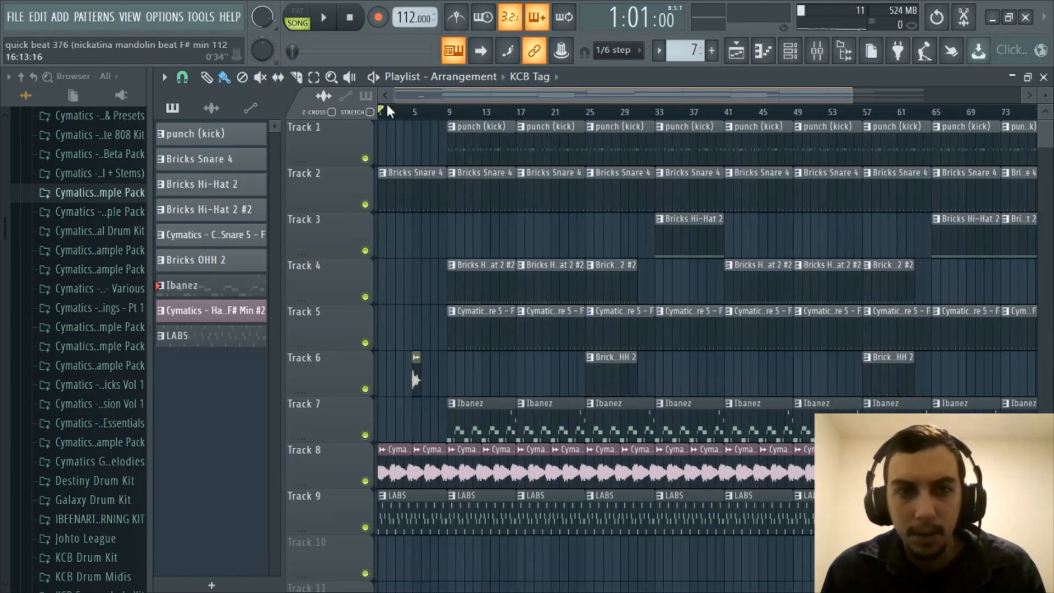
pyautogui.scroll(-2, 420, 112)
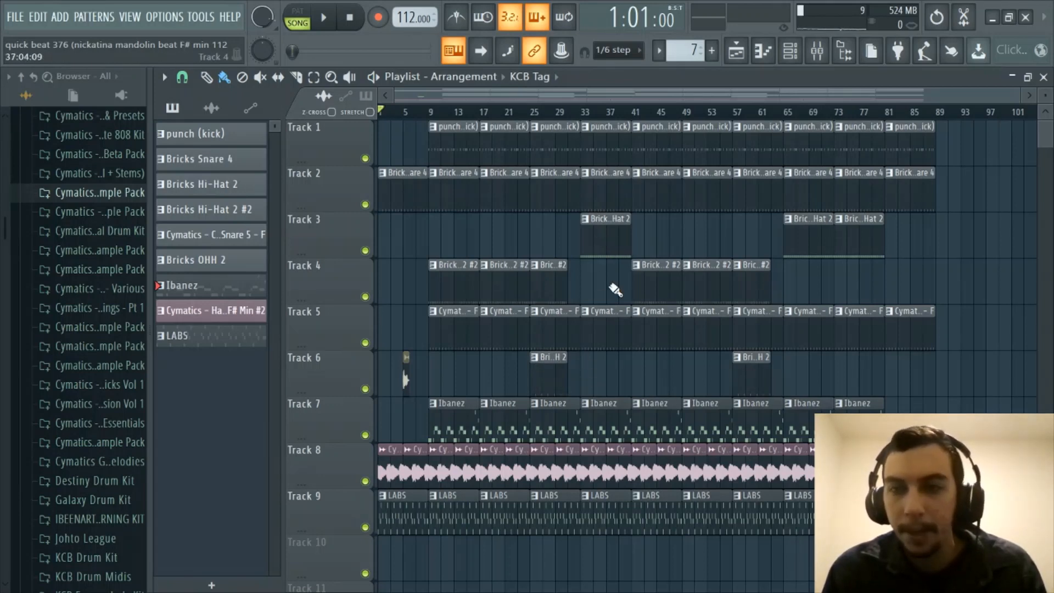
# - Zoom and pan across the KCB Tag arrangement, then play it from bar 1
pyautogui.scroll(1, 600, 99)
pyautogui.moveTo(599, 99); pyautogui.dragTo(472, 104)
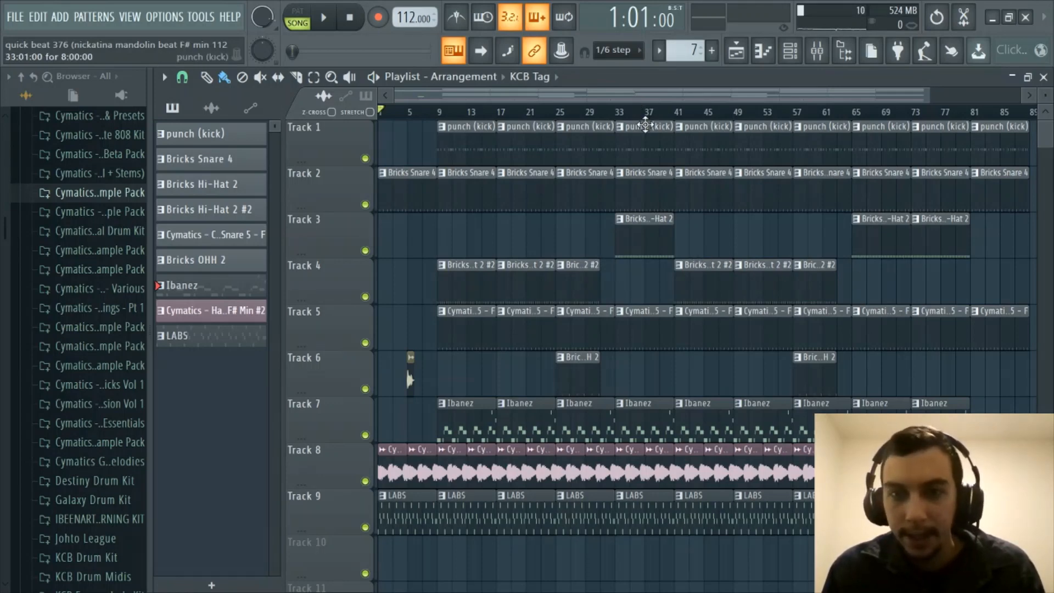
pyautogui.scroll(-2, 646, 125)
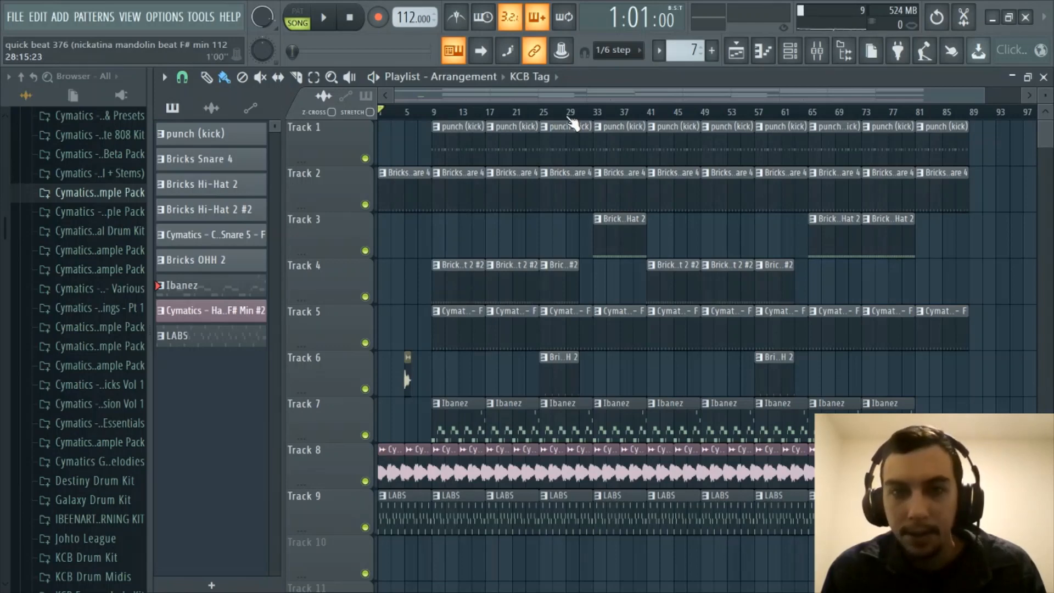
pyautogui.scroll(3, 571, 116)
pyautogui.moveTo(571, 101); pyautogui.dragTo(380, 100)
pyautogui.scroll(-2, 425, 123)
pyautogui.scroll(2, 425, 124)
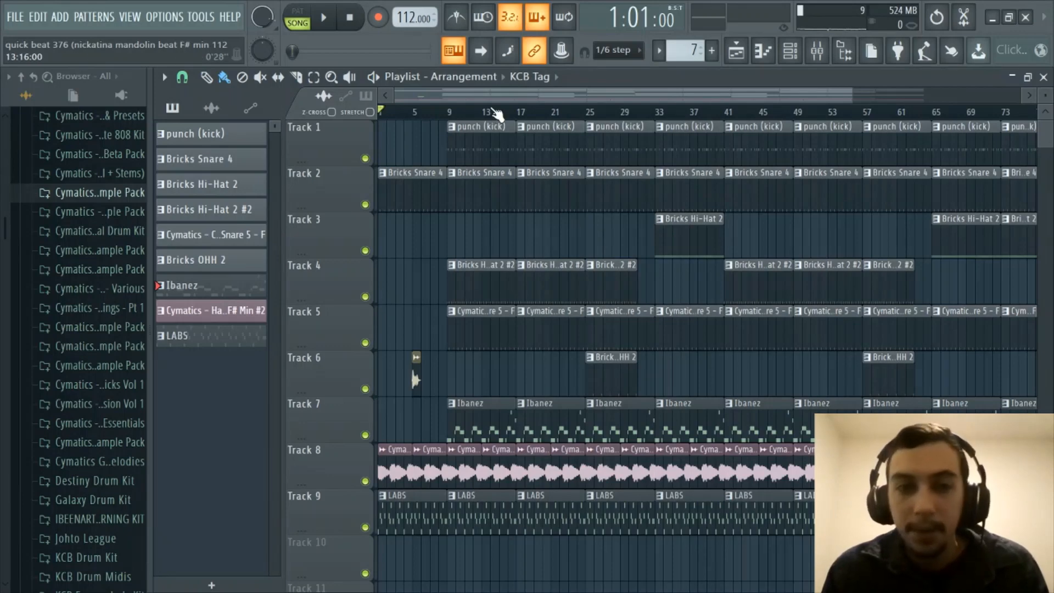
pyautogui.scroll(-4, 497, 114)
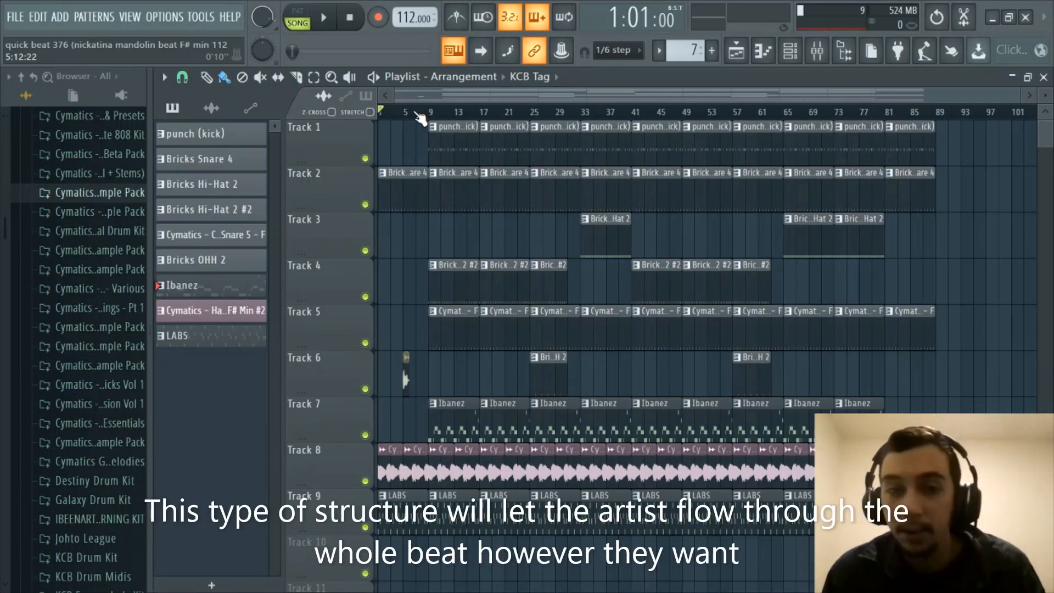
pyautogui.scroll(4, 420, 119)
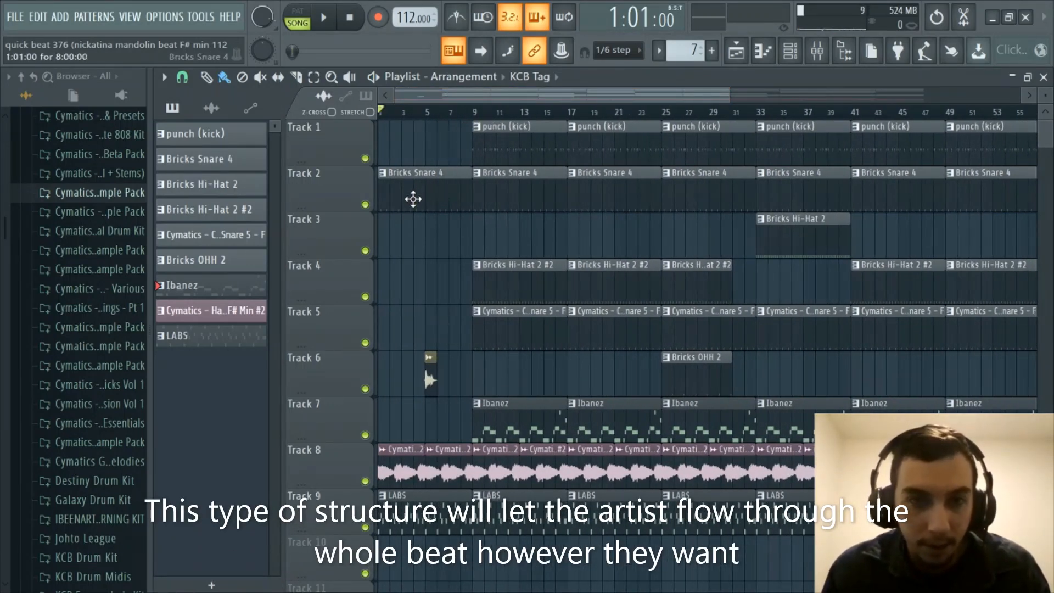
pyautogui.scroll(-2, 435, 291)
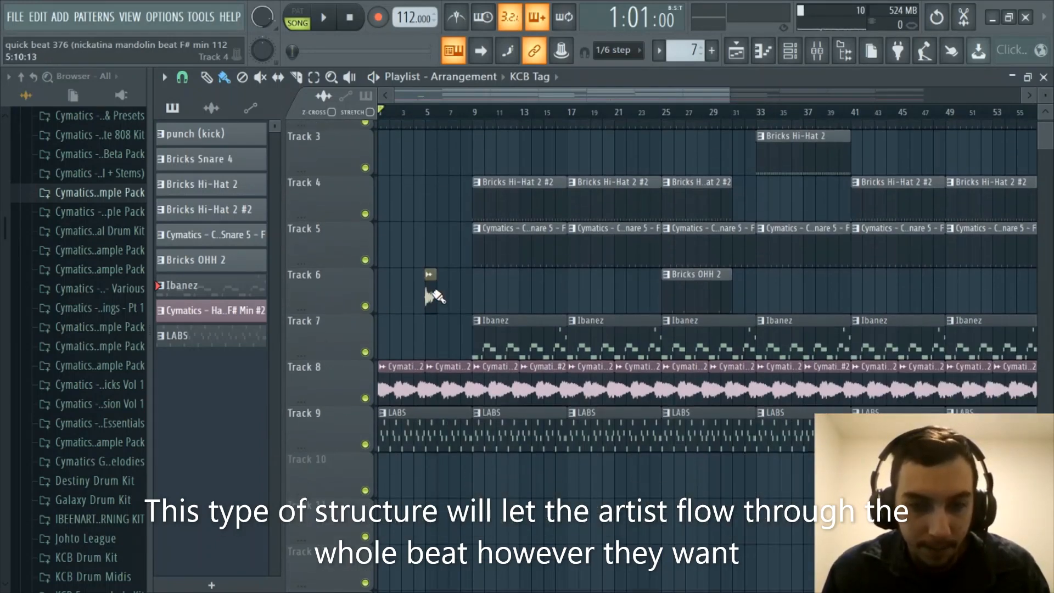
pyautogui.scroll(2, 489, 335)
pyautogui.scroll(1, 490, 335)
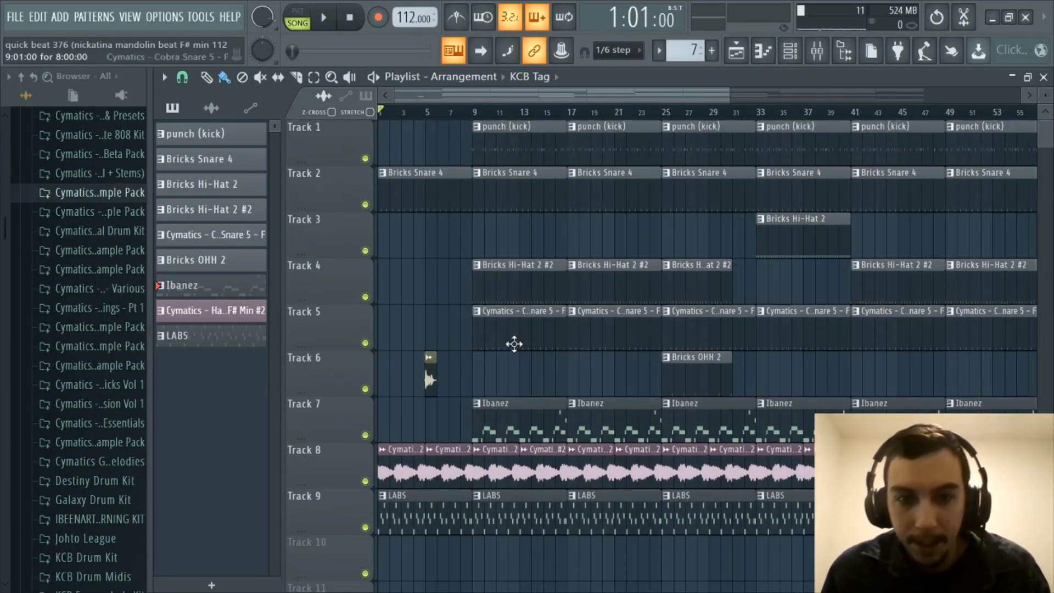
pyautogui.scroll(-2, 501, 121)
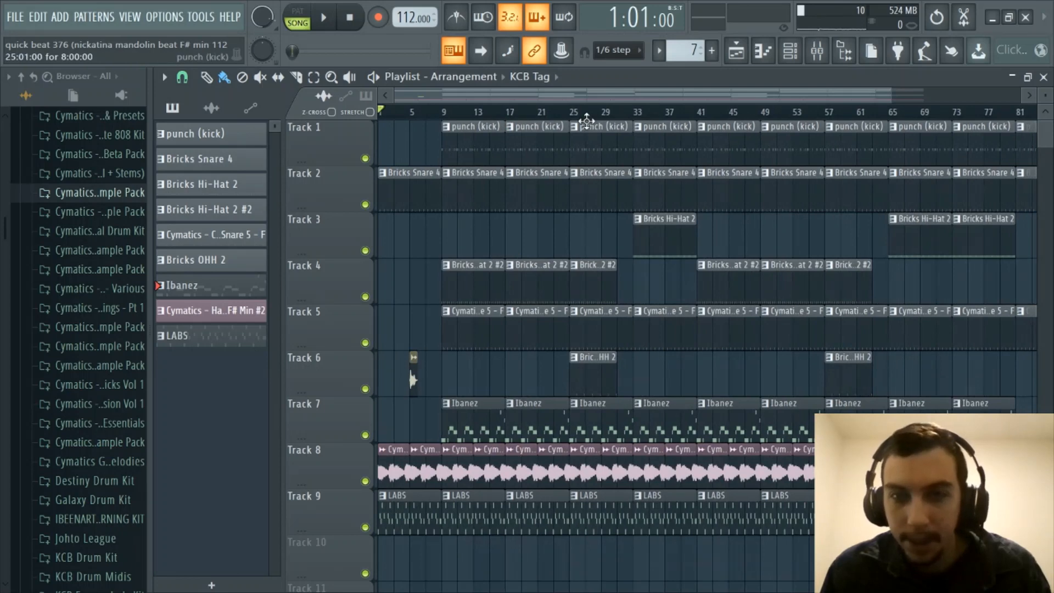
pyautogui.scroll(-2, 584, 116)
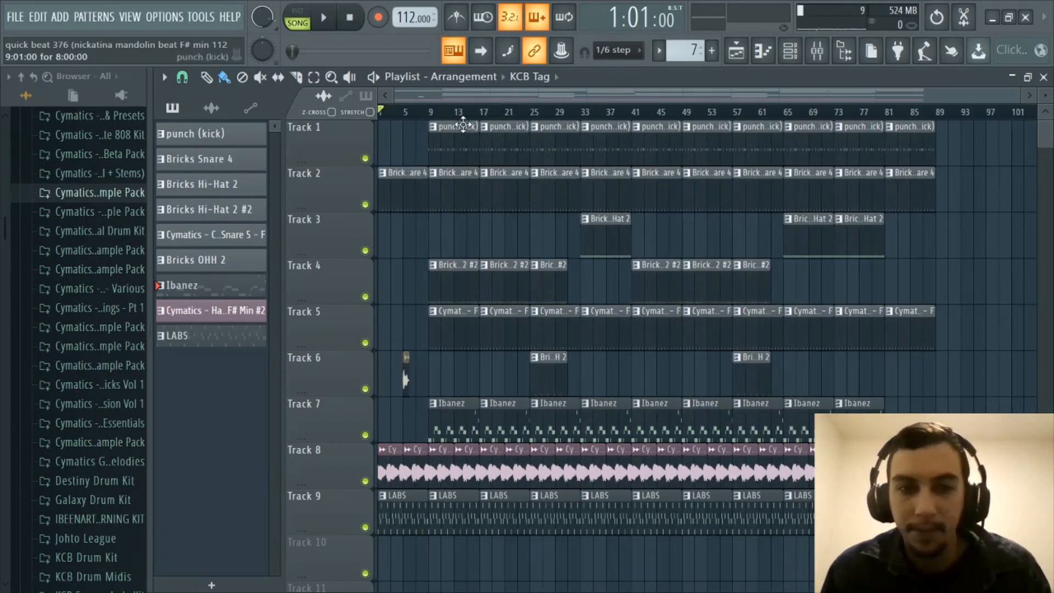
pyautogui.scroll(2, 463, 107)
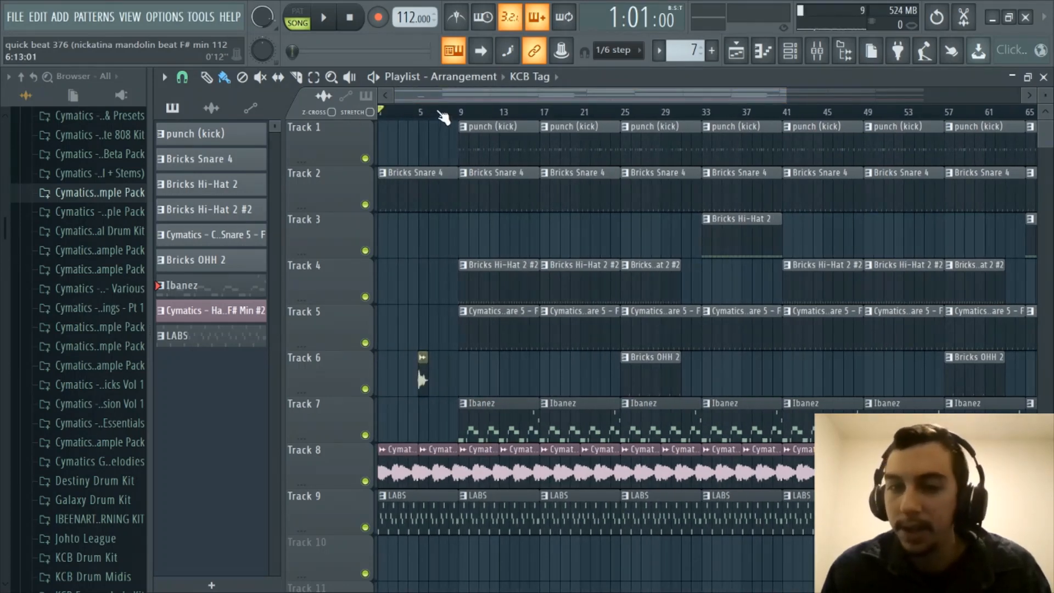
pyautogui.scroll(-2, 440, 113)
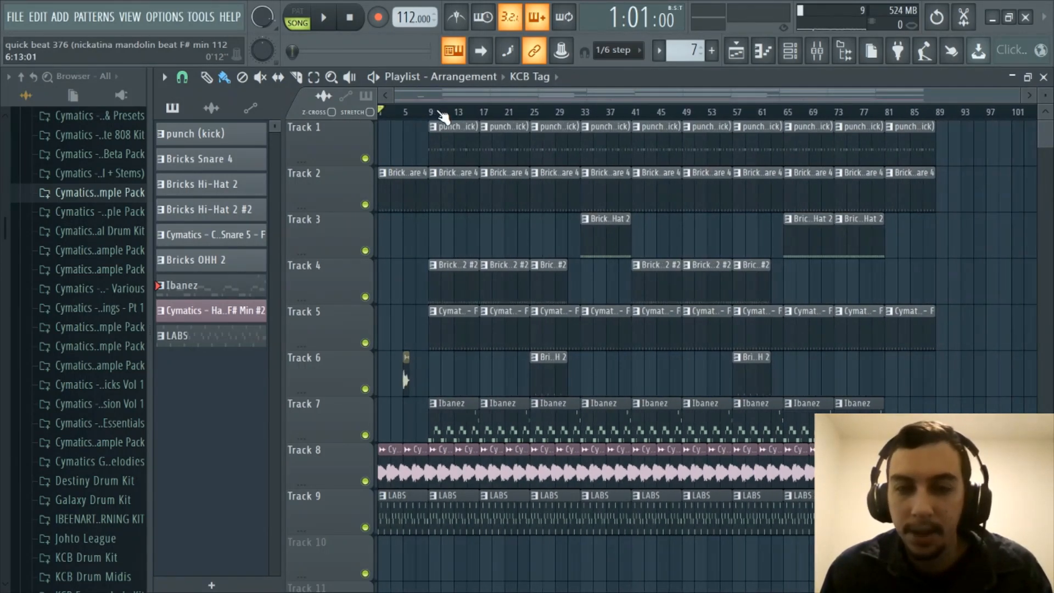
pyautogui.scroll(1, 428, 100)
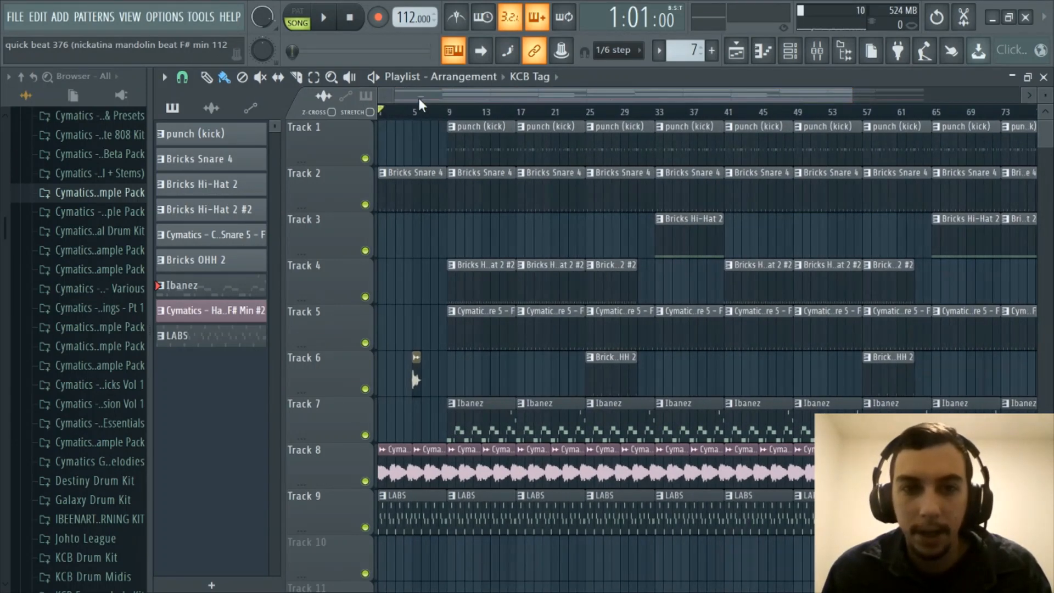
pyautogui.scroll(-1, 437, 114)
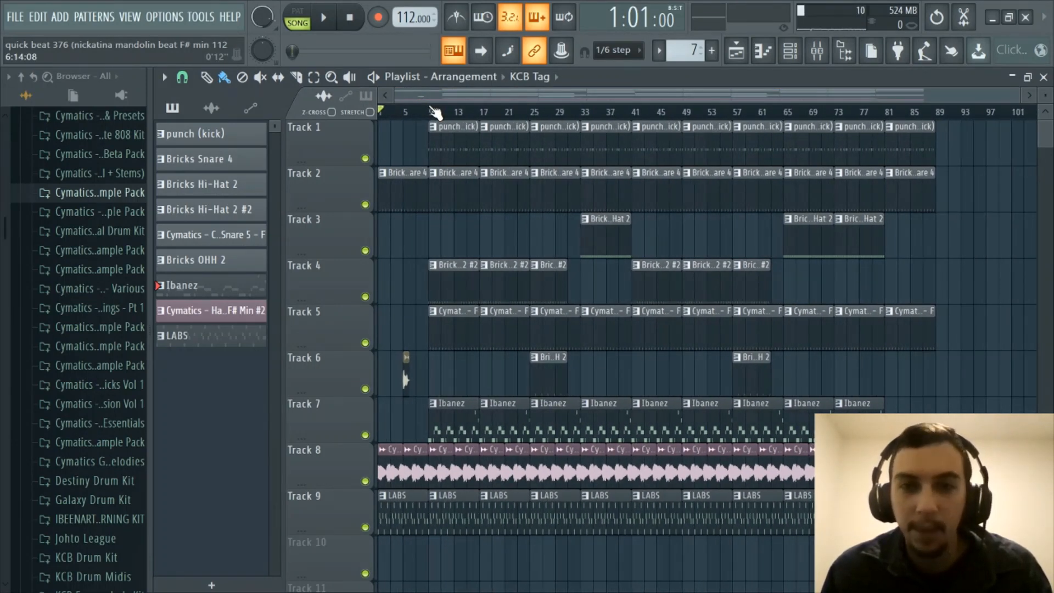
pyautogui.scroll(1, 431, 109)
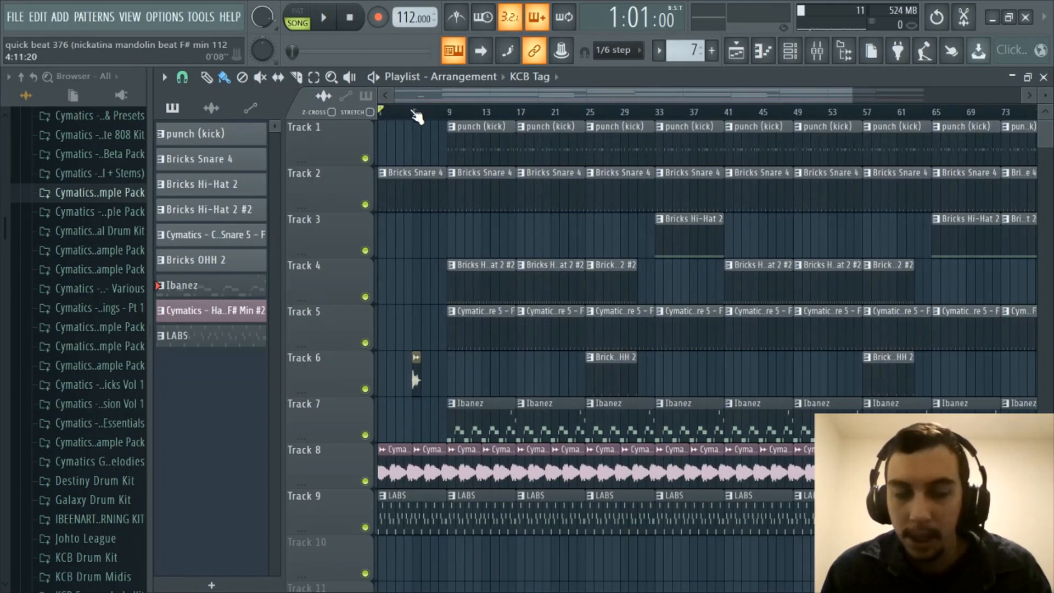
pyautogui.scroll(-1, 425, 115)
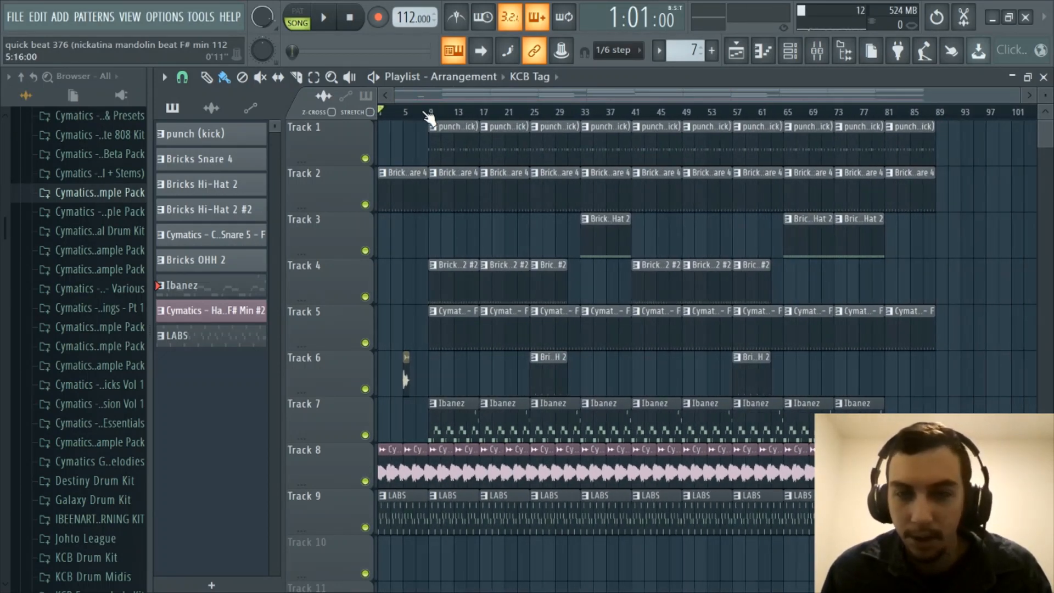
pyautogui.scroll(1, 429, 114)
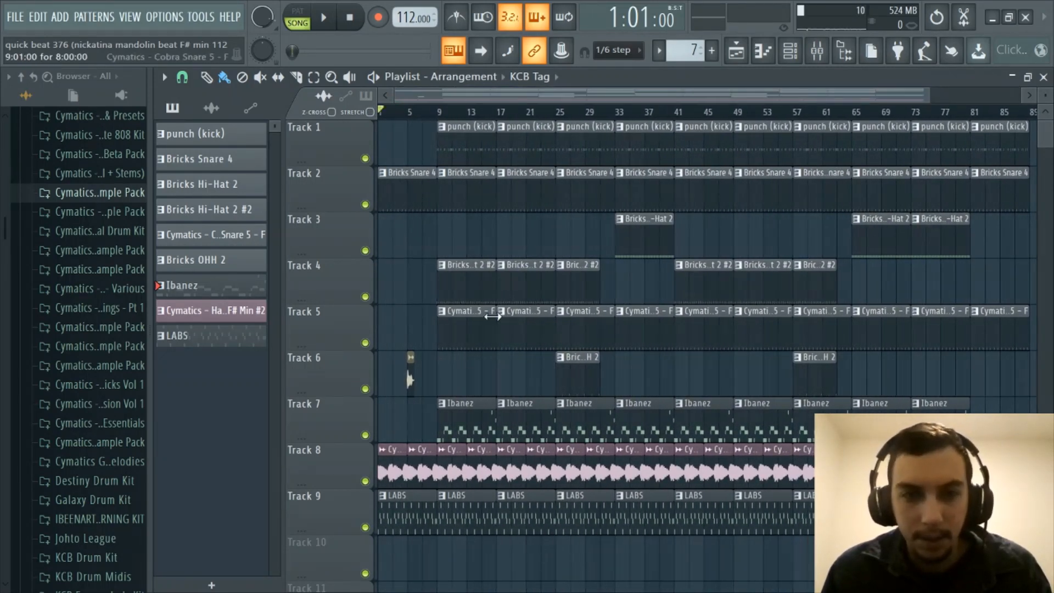
pyautogui.press('space')
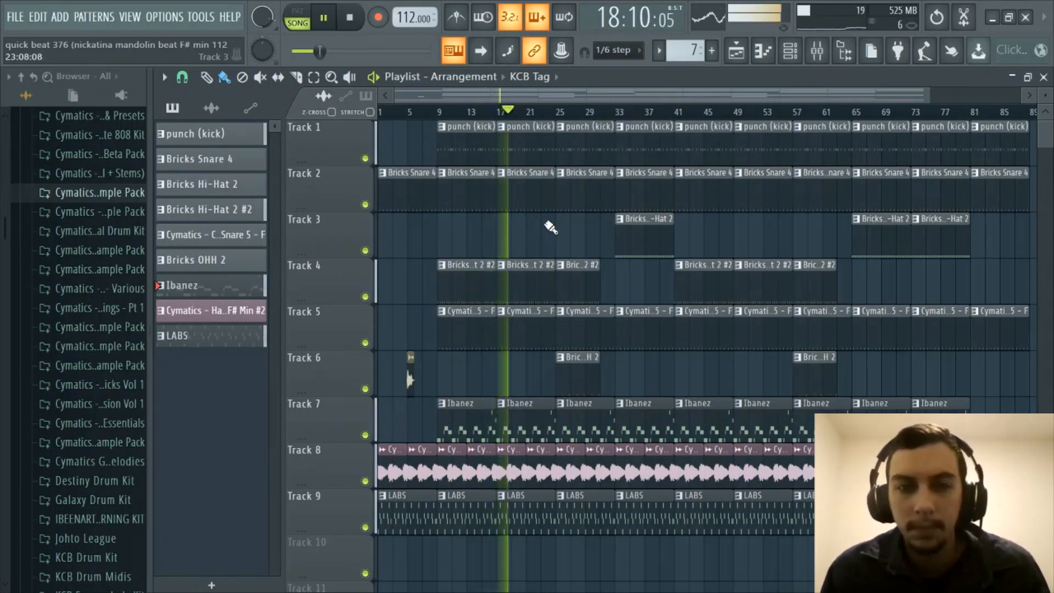
# - Let quick beat 376 play past bar 40, then stop it back at bar 1
pyautogui.scroll(-2, 543, 118)
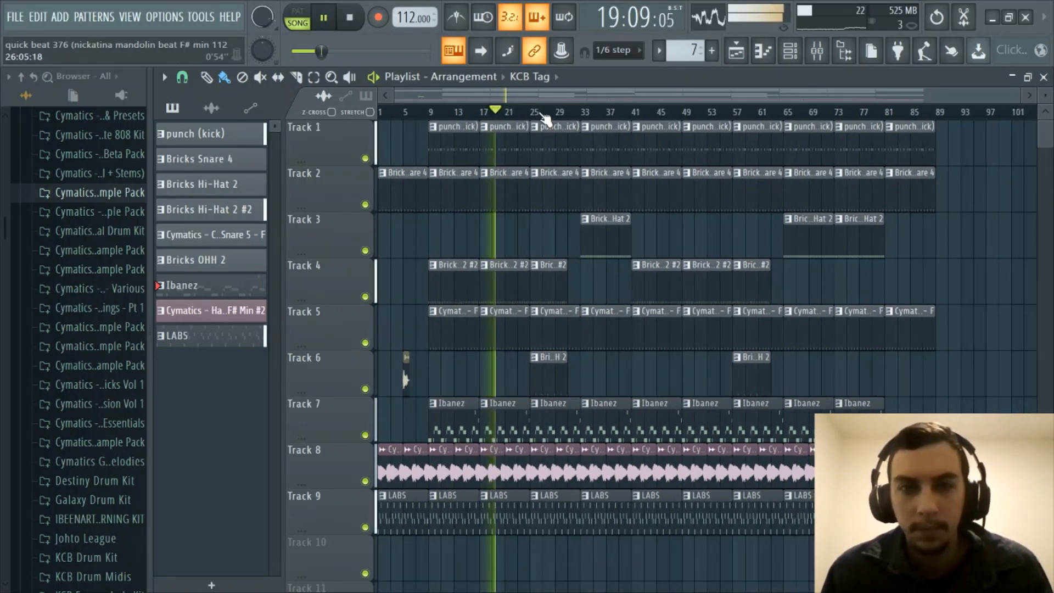
pyautogui.scroll(2, 543, 118)
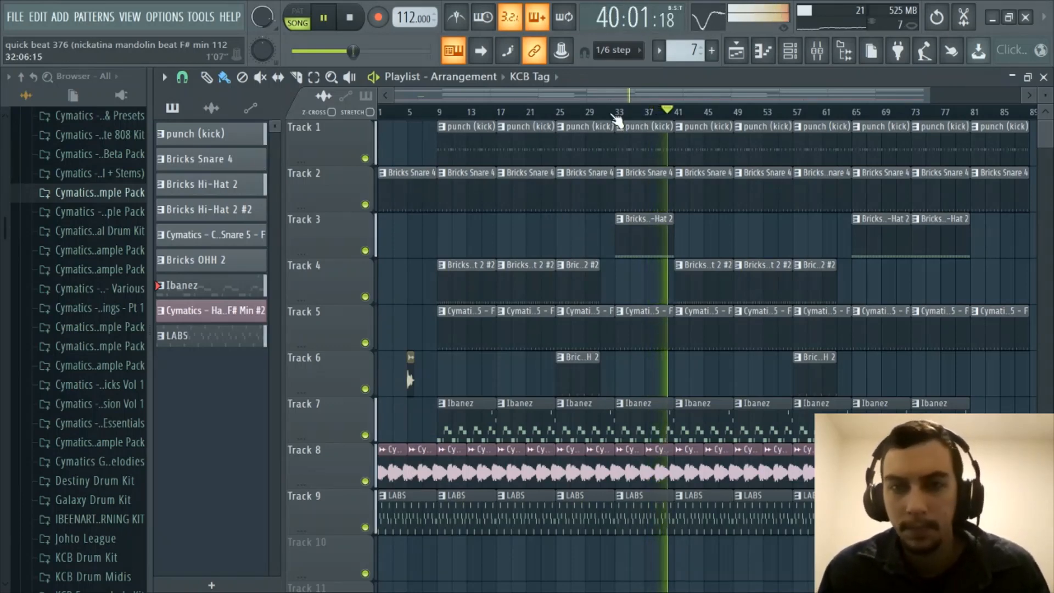
pyautogui.scroll(-1, 615, 113)
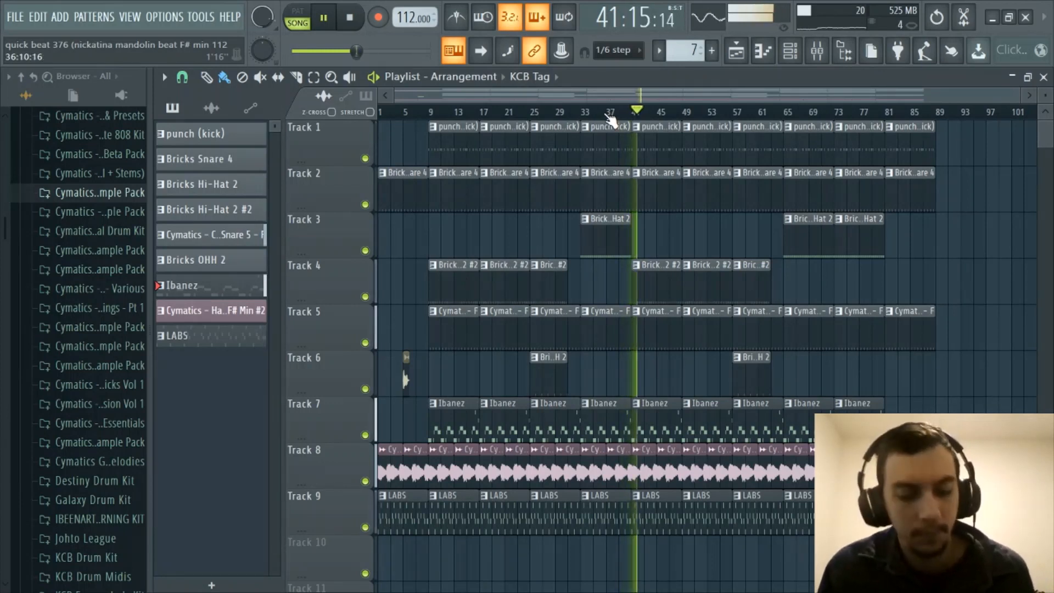
pyautogui.press('space')
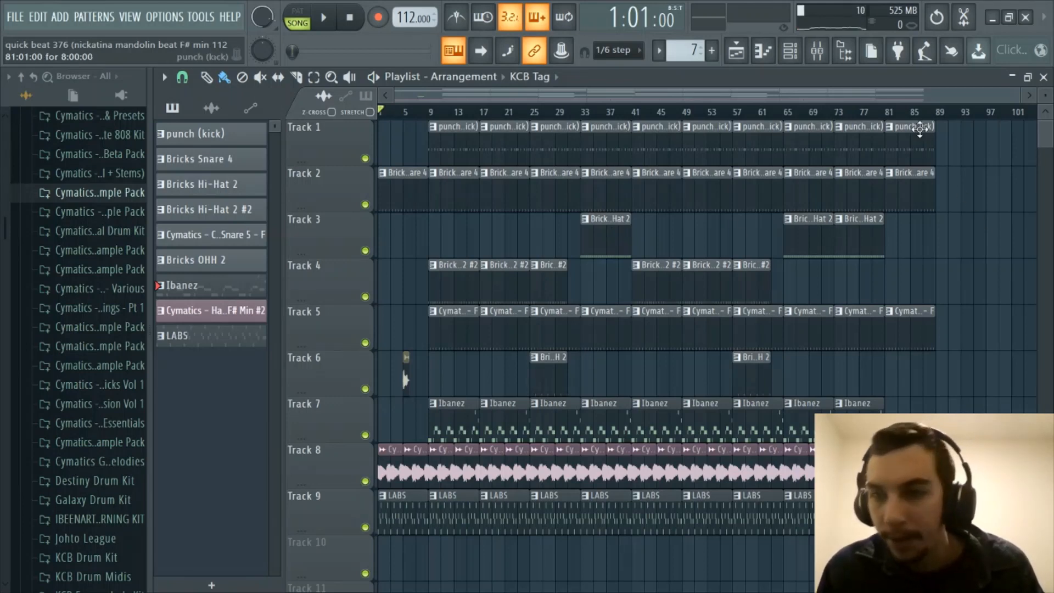
# - Play the mandolin beat's closing section starting at bar 79, then stop playback
pyautogui.click(877, 110)
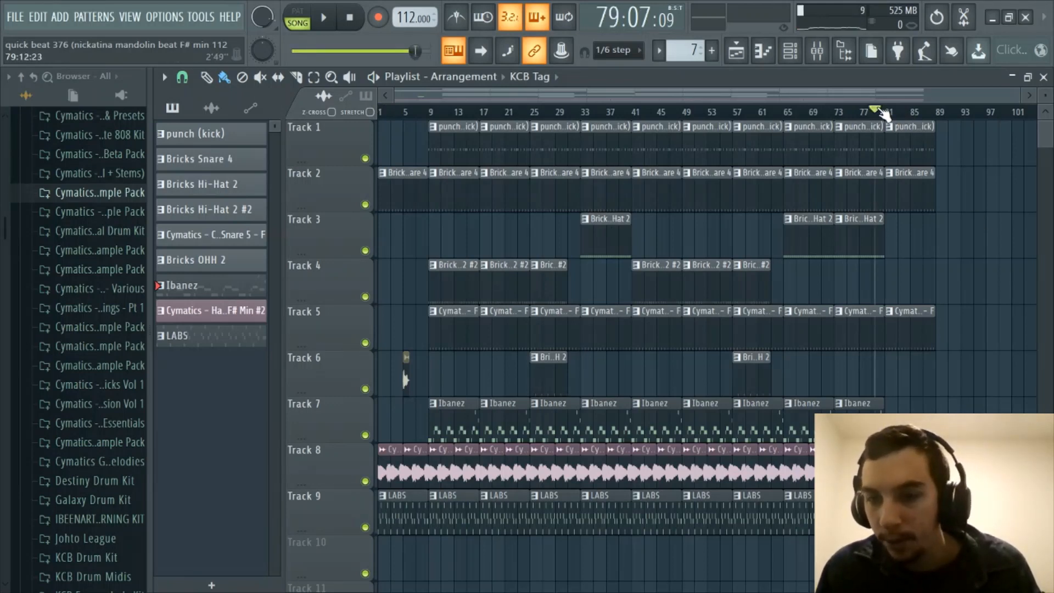
pyautogui.moveTo(885, 114); pyautogui.dragTo(888, 114)
pyautogui.click(875, 110)
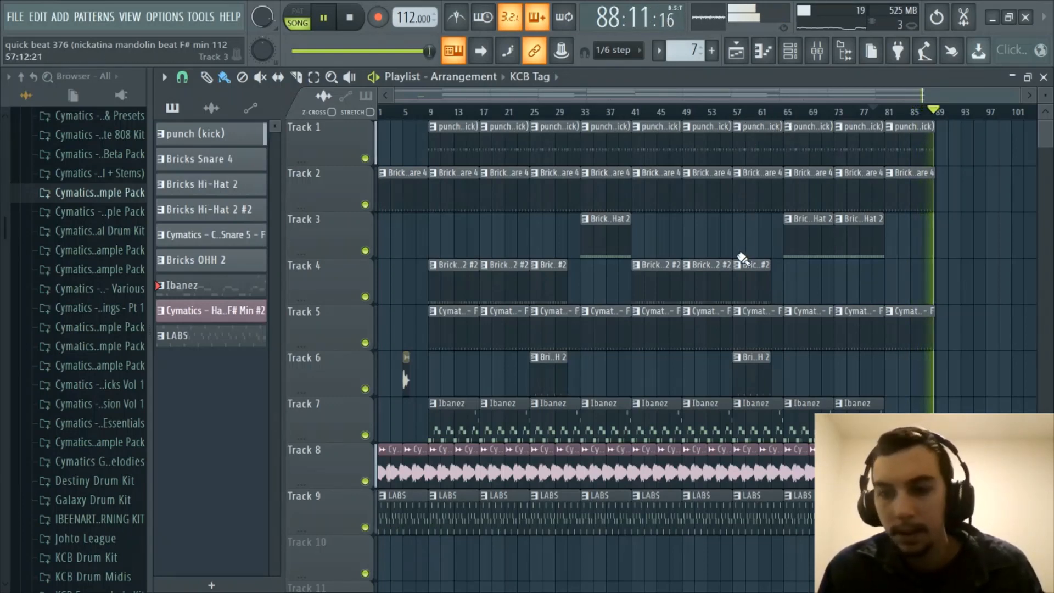
pyautogui.press('space')
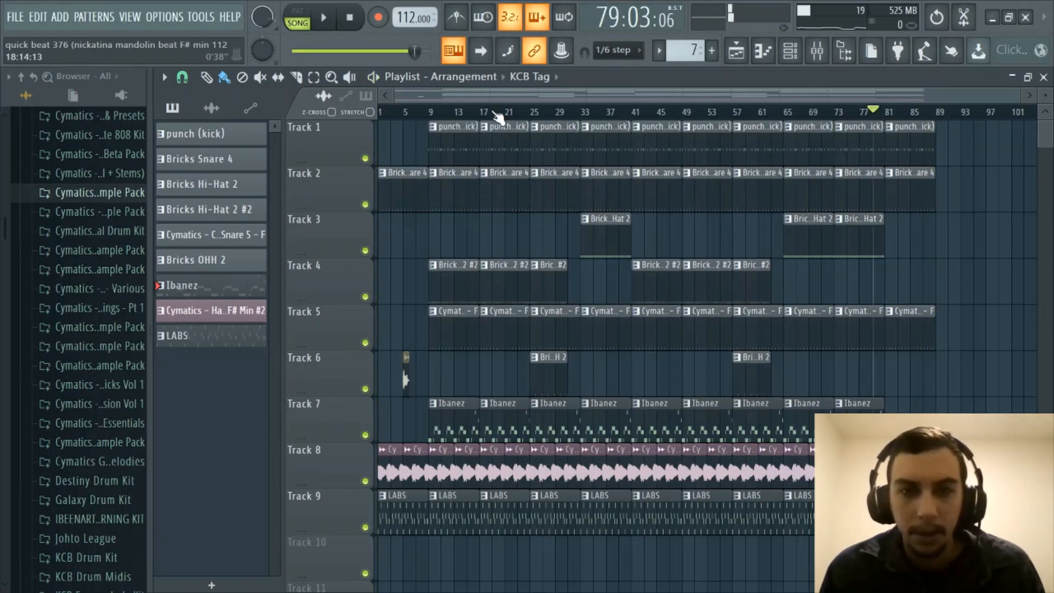
# - Look over quick beat 376's ending near bar 89, then bring up the File menu's recent projects
pyautogui.scroll(1, 499, 102)
pyautogui.moveTo(500, 98); pyautogui.dragTo(667, 104)
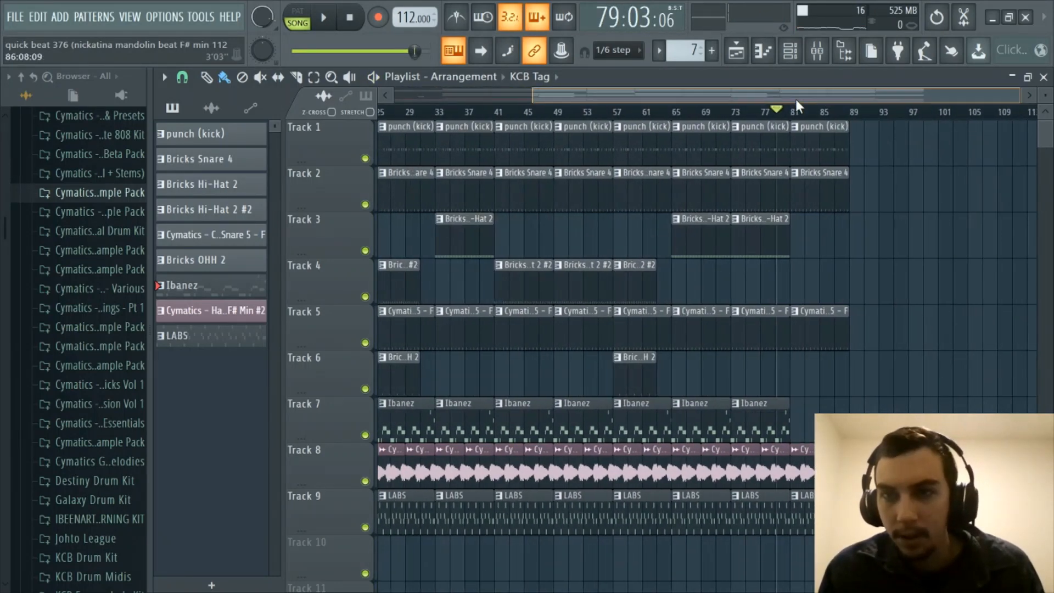
pyautogui.moveTo(796, 99); pyautogui.dragTo(442, 127)
pyautogui.scroll(-1, 438, 112)
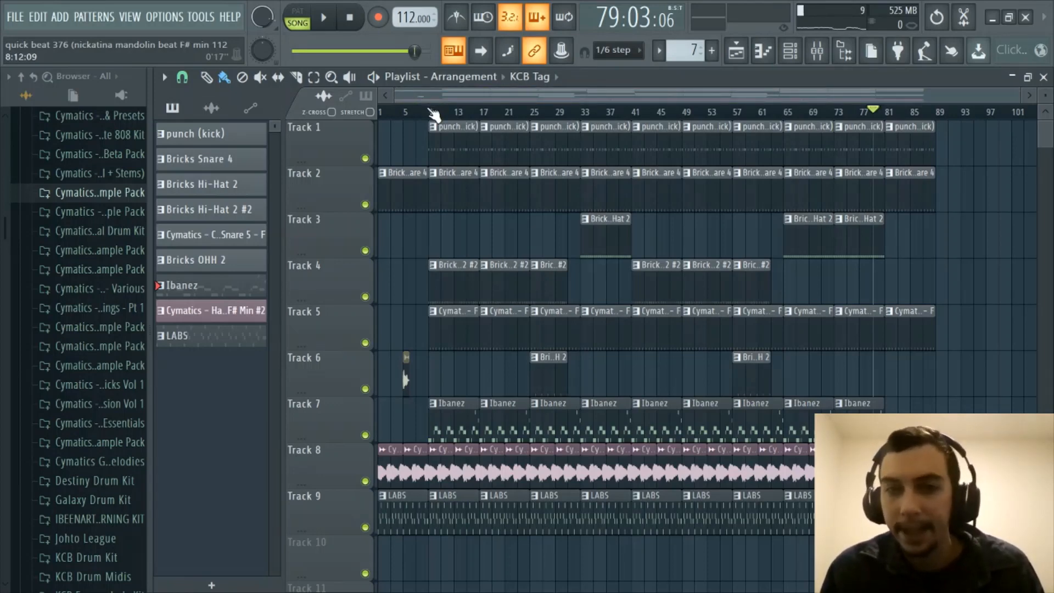
pyautogui.scroll(2, 431, 113)
pyautogui.moveTo(446, 99); pyautogui.dragTo(411, 100)
pyautogui.scroll(-2, 408, 115)
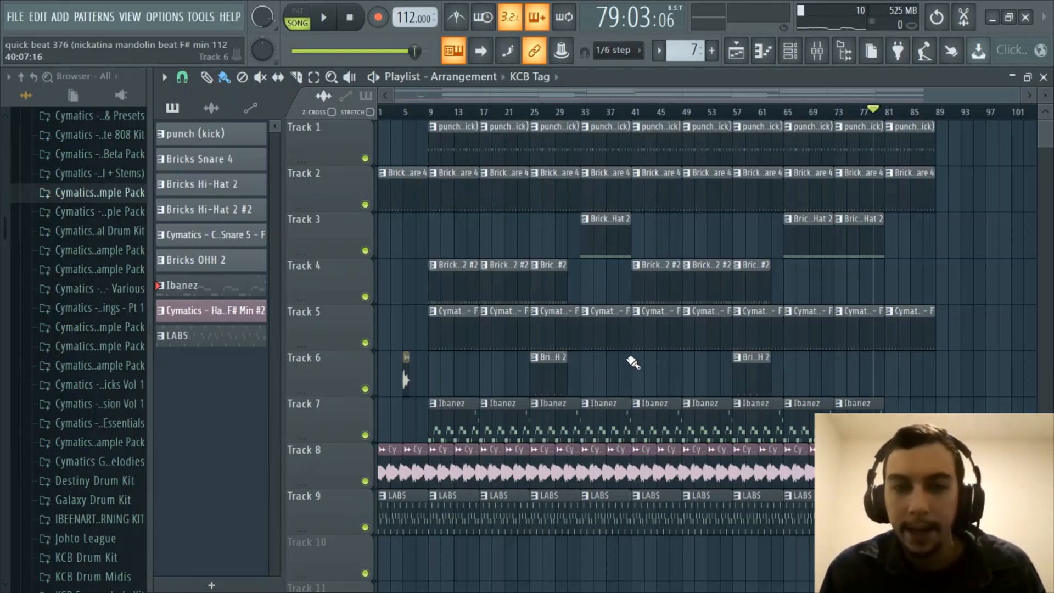
pyautogui.scroll(1, 464, 113)
pyautogui.scroll(-2, 464, 112)
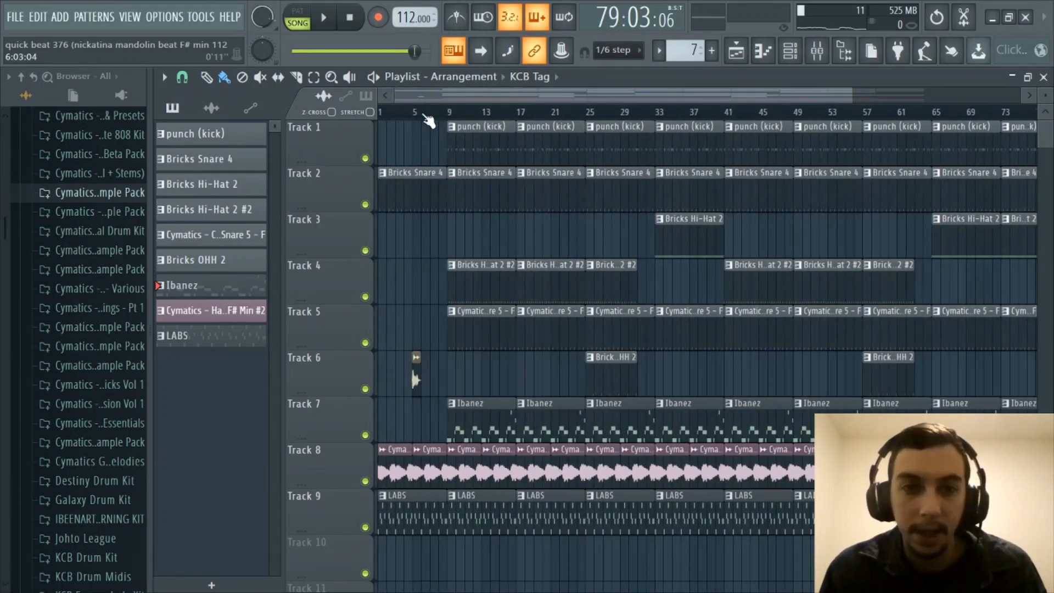
pyautogui.scroll(1, 426, 120)
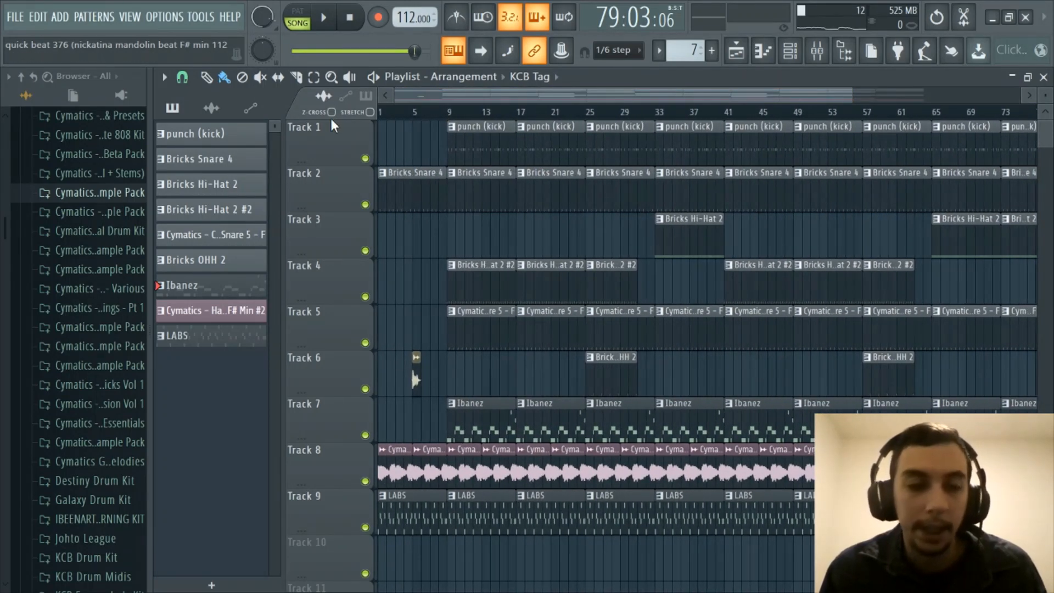
pyautogui.click(25, 18)
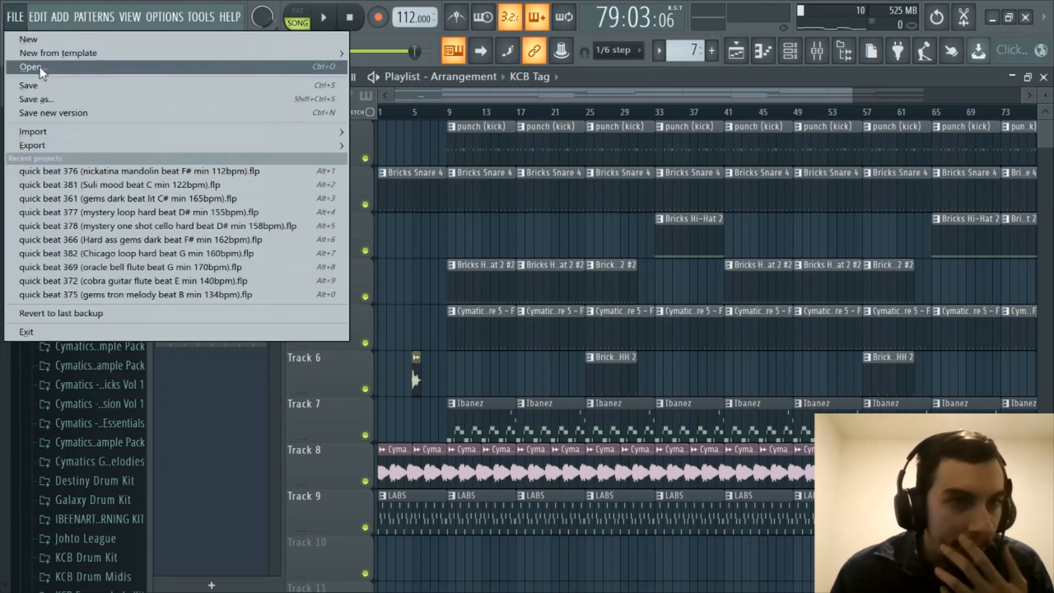
# - Open quick beat 368 from the Projects folder through File > Open
pyautogui.click(33, 66)
pyautogui.scroll(-20, 727, 404)
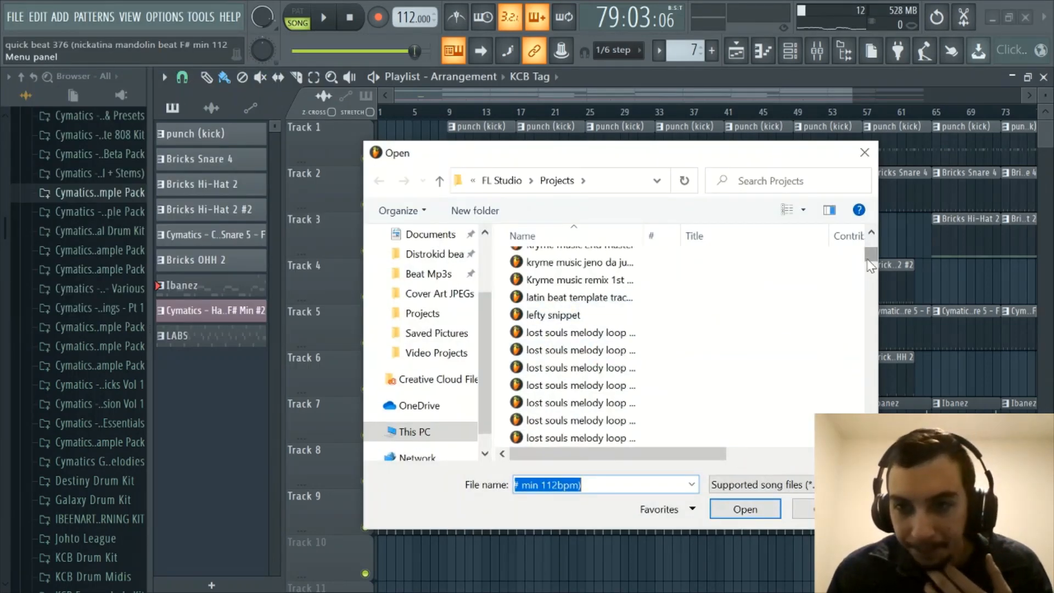
pyautogui.scroll(-9, 725, 380)
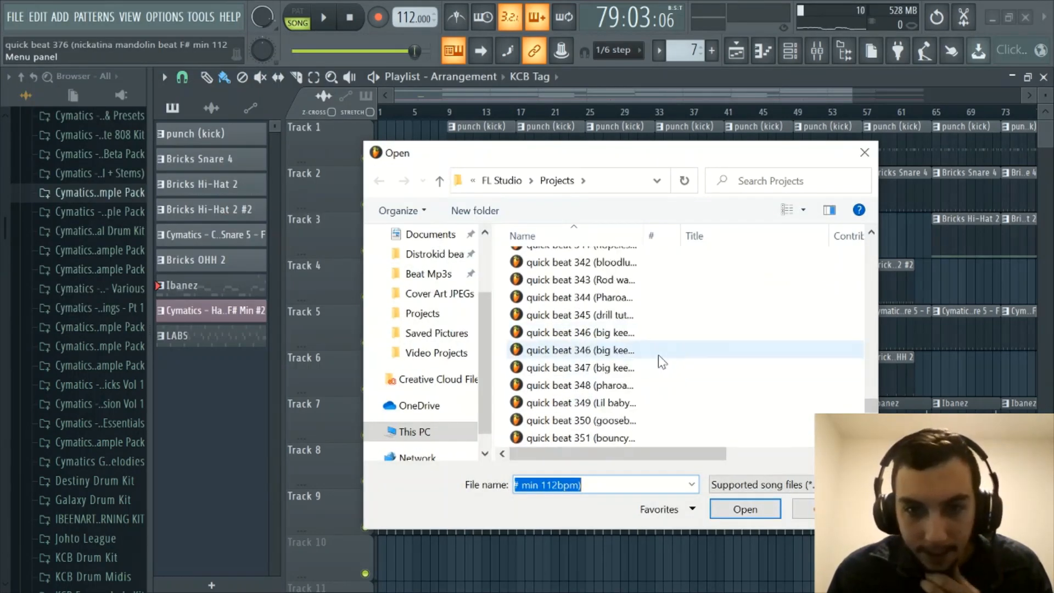
pyautogui.scroll(-3, 658, 359)
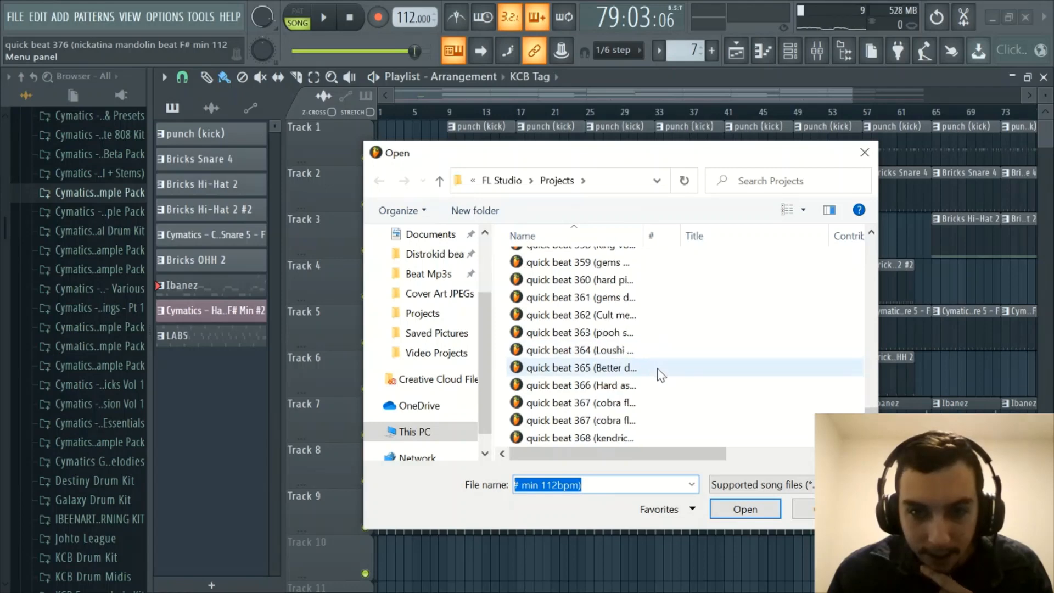
pyautogui.doubleClick(630, 334)
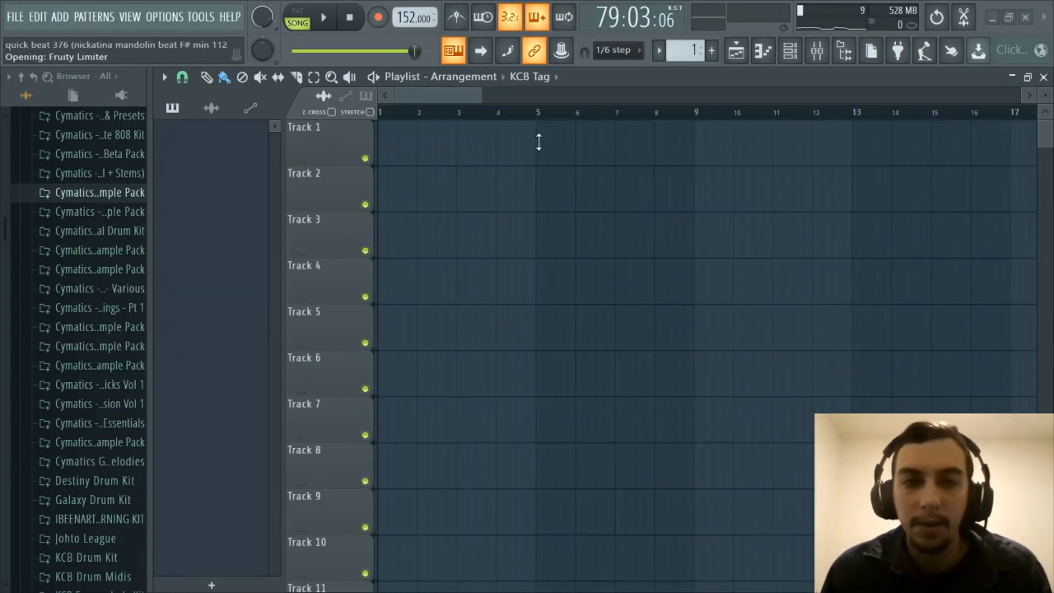
pyautogui.scroll(-6, 542, 112)
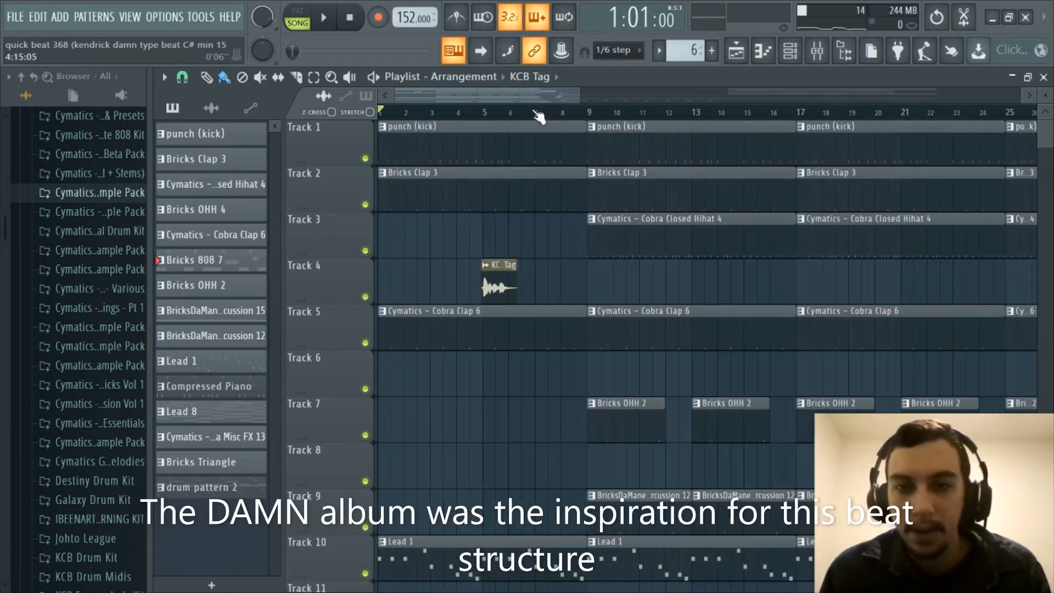
pyautogui.moveTo(535, 99); pyautogui.dragTo(356, 114)
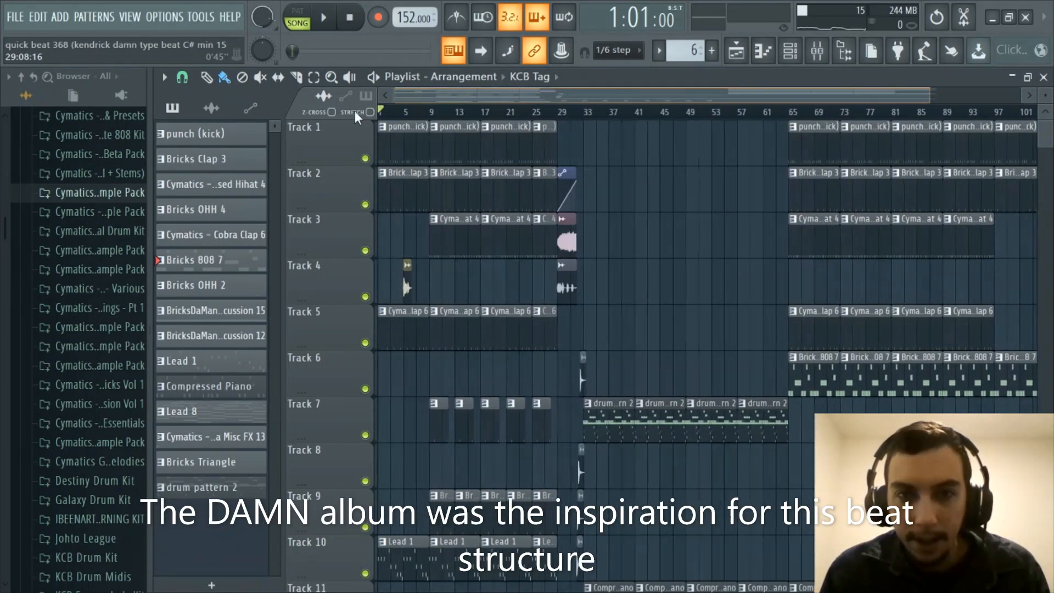
pyautogui.scroll(-1, 445, 113)
pyautogui.scroll(1, 446, 112)
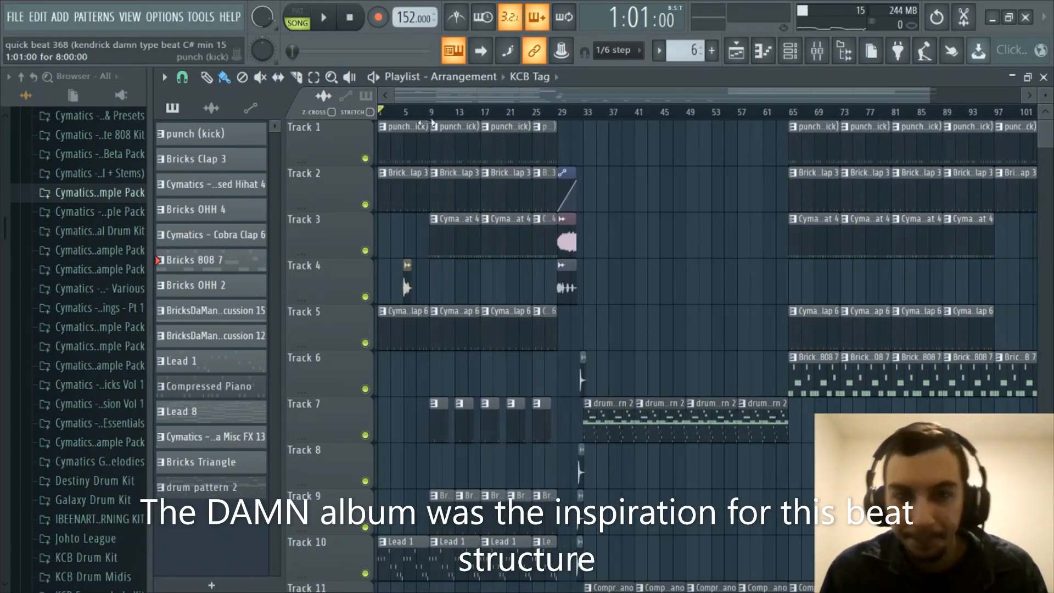
pyautogui.scroll(-1, 568, 116)
pyautogui.scroll(3, 568, 118)
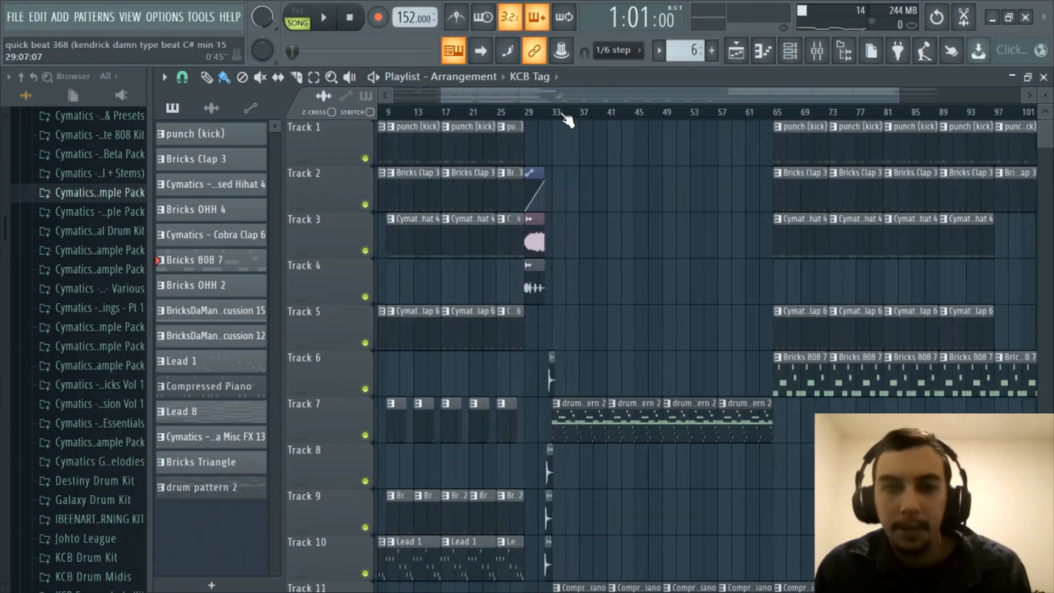
pyautogui.scroll(-1, 430, 118)
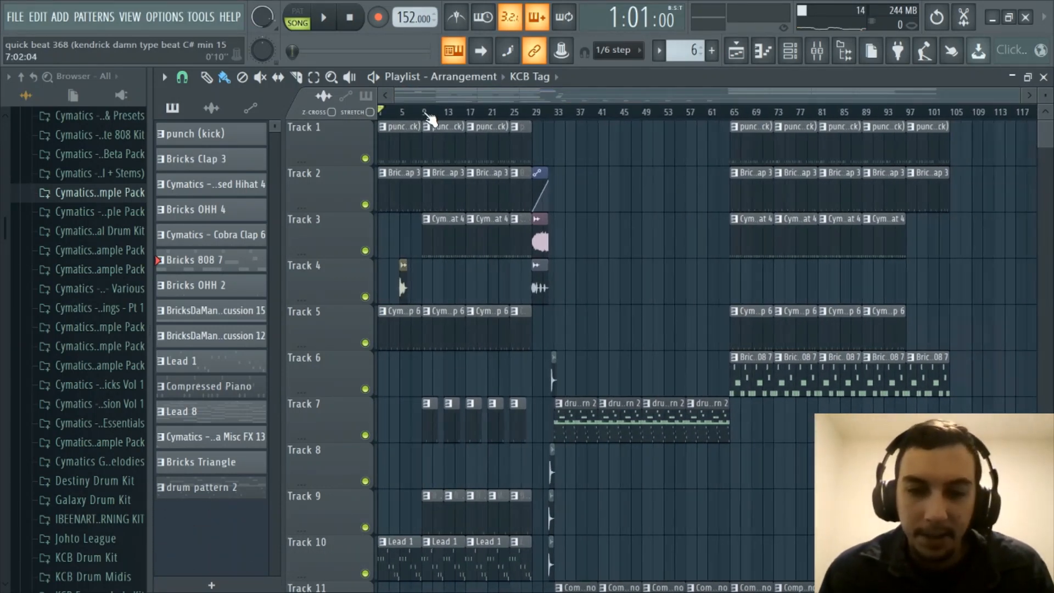
pyautogui.scroll(2, 434, 117)
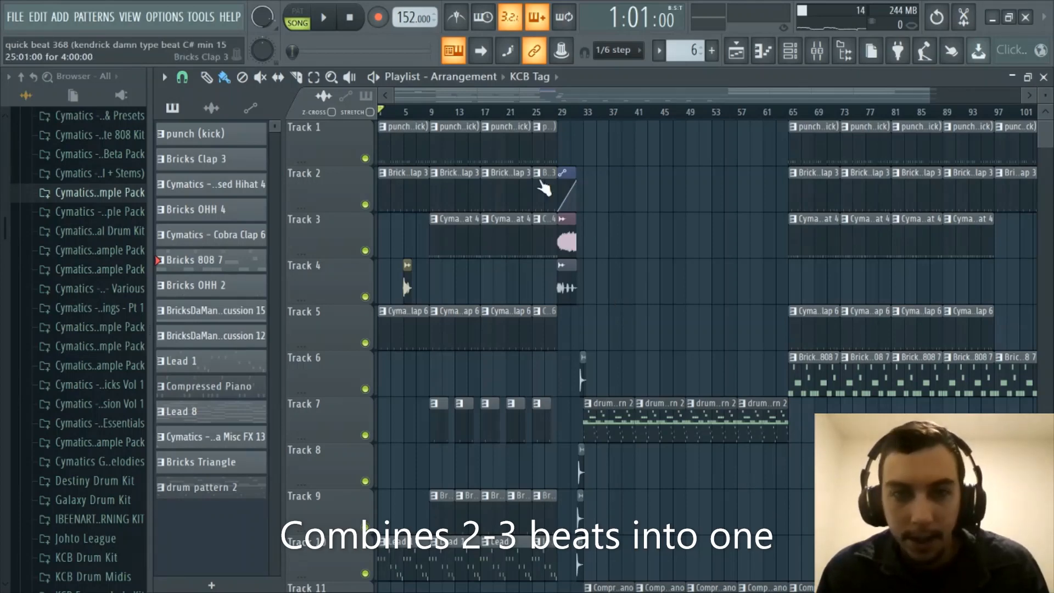
pyautogui.scroll(3, 508, 113)
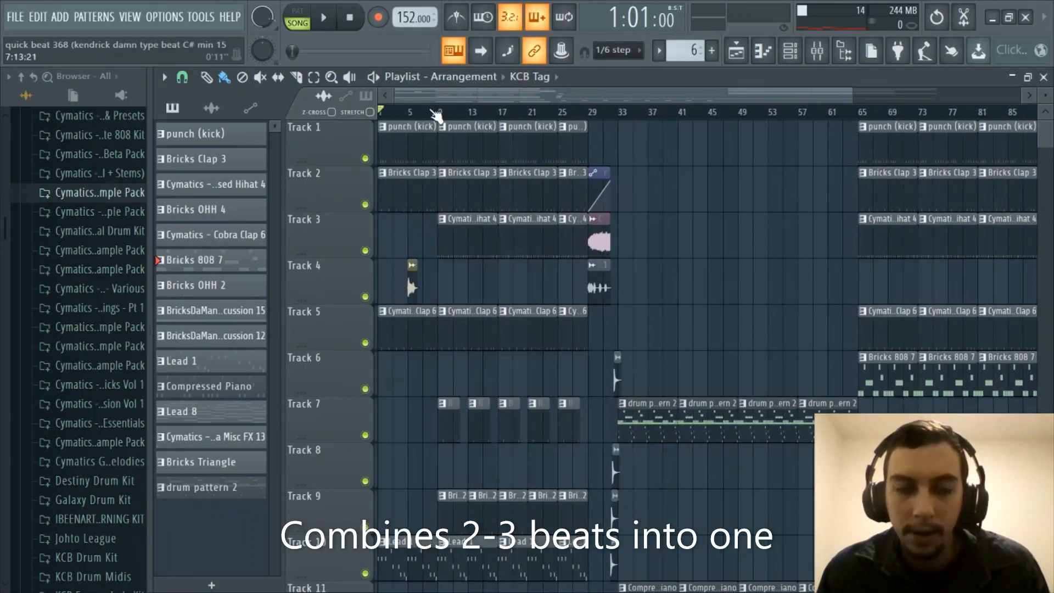
pyautogui.scroll(-4, 436, 114)
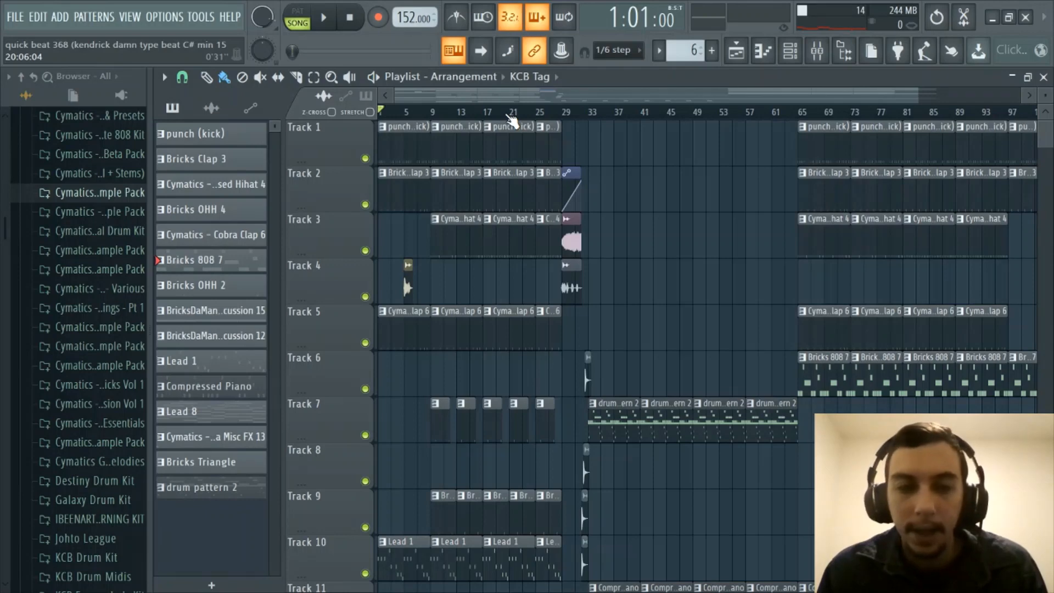
pyautogui.scroll(-2, 511, 118)
pyautogui.scroll(2, 511, 118)
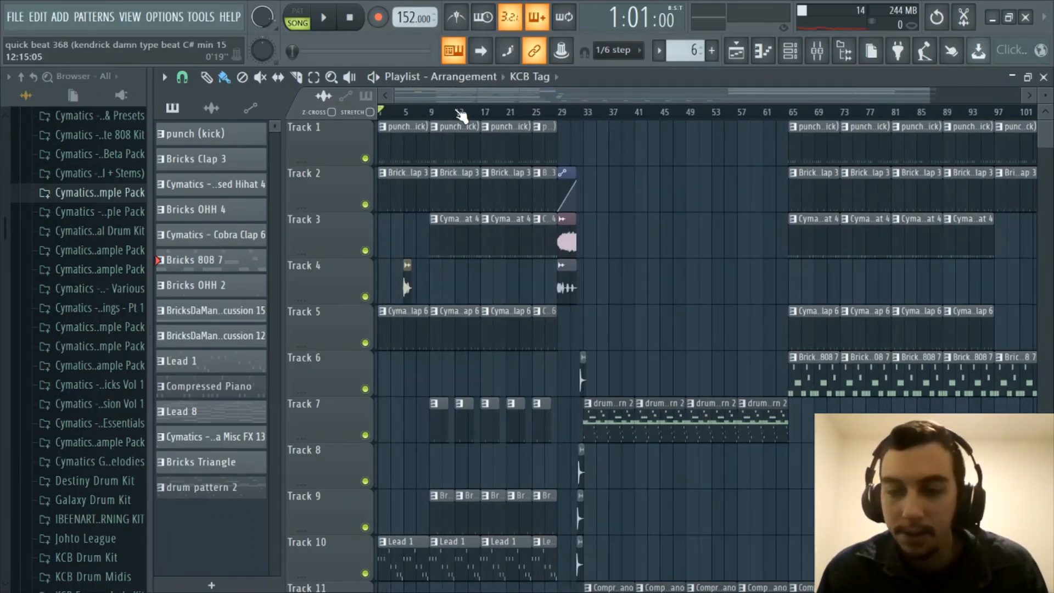
pyautogui.scroll(2, 460, 115)
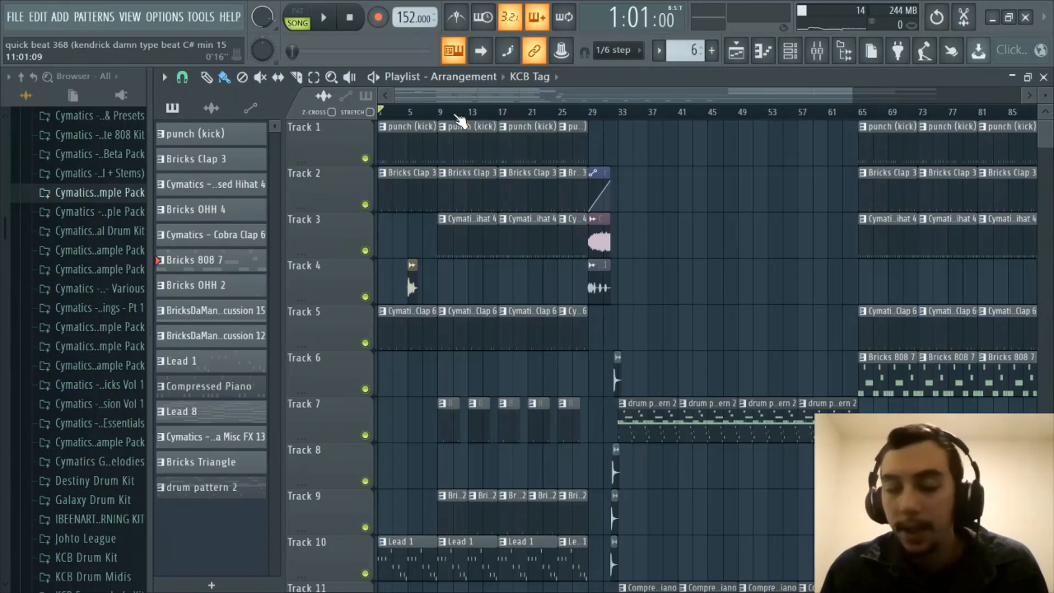
pyautogui.scroll(-2, 460, 119)
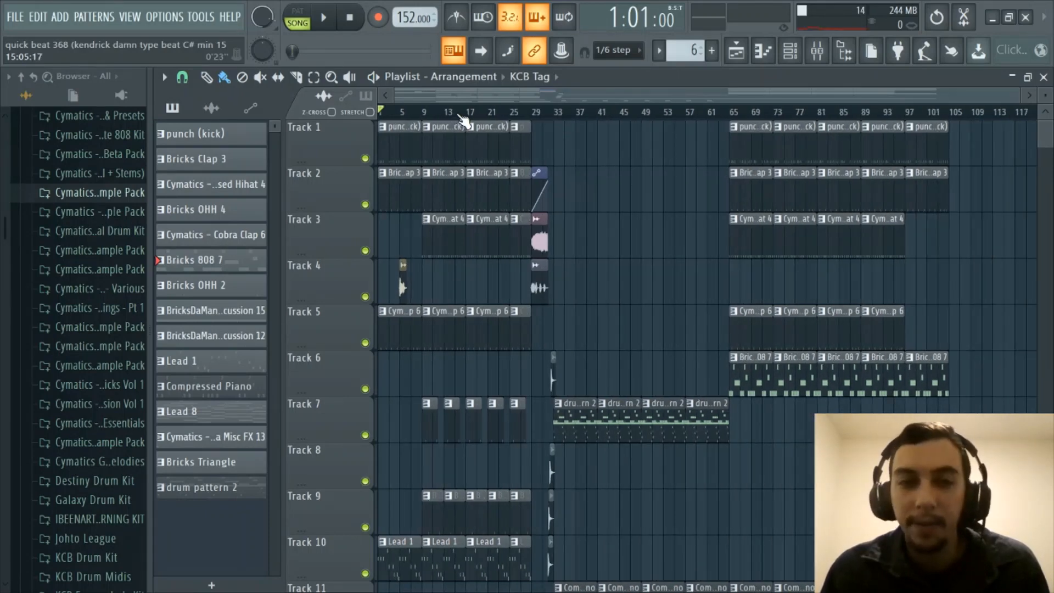
pyautogui.scroll(2, 467, 110)
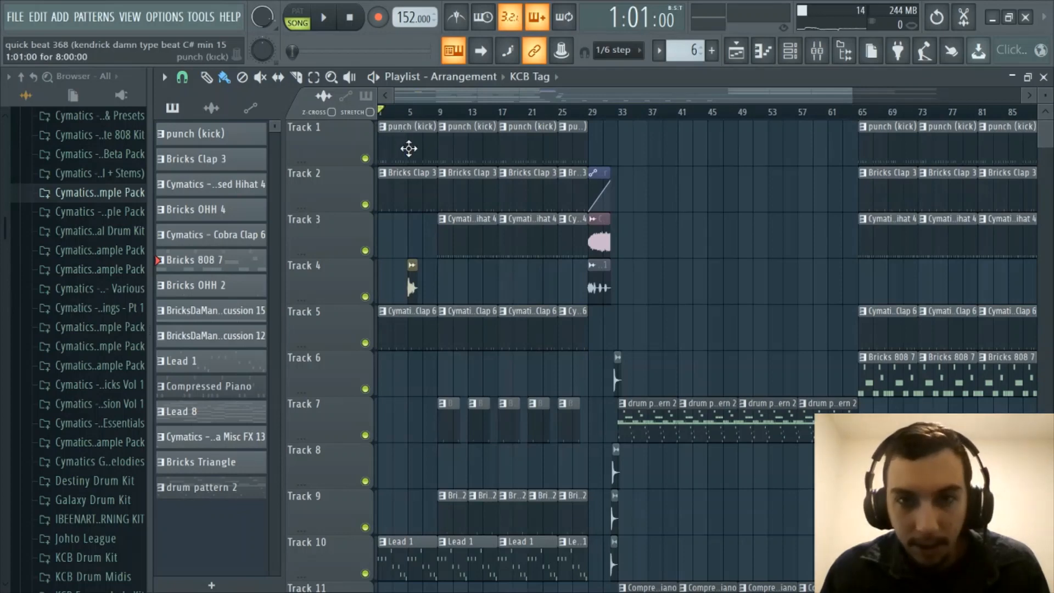
pyautogui.scroll(3, 588, 112)
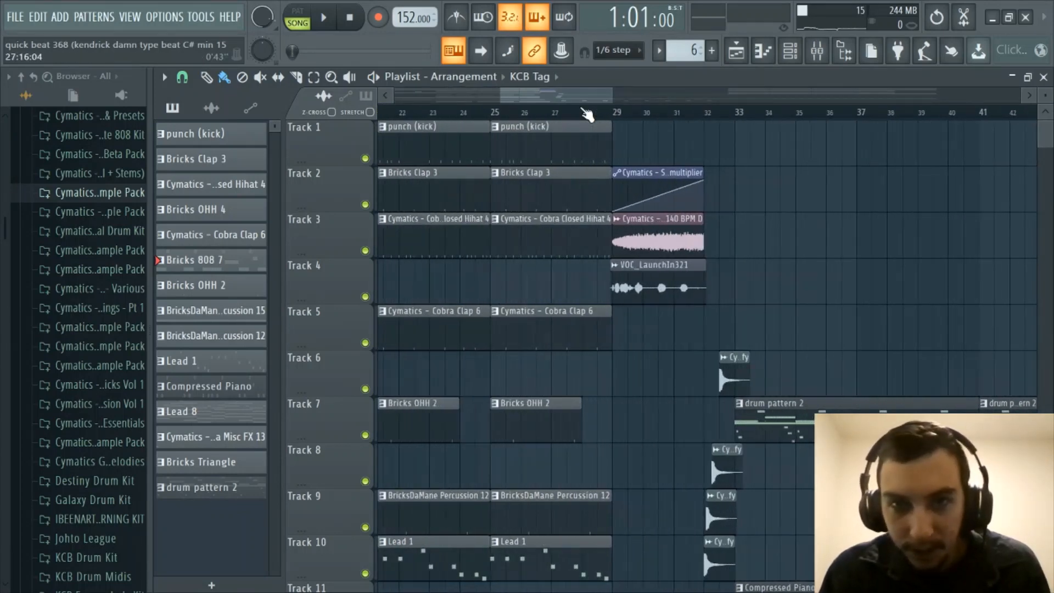
pyautogui.scroll(-3, 588, 112)
pyautogui.scroll(1, 588, 114)
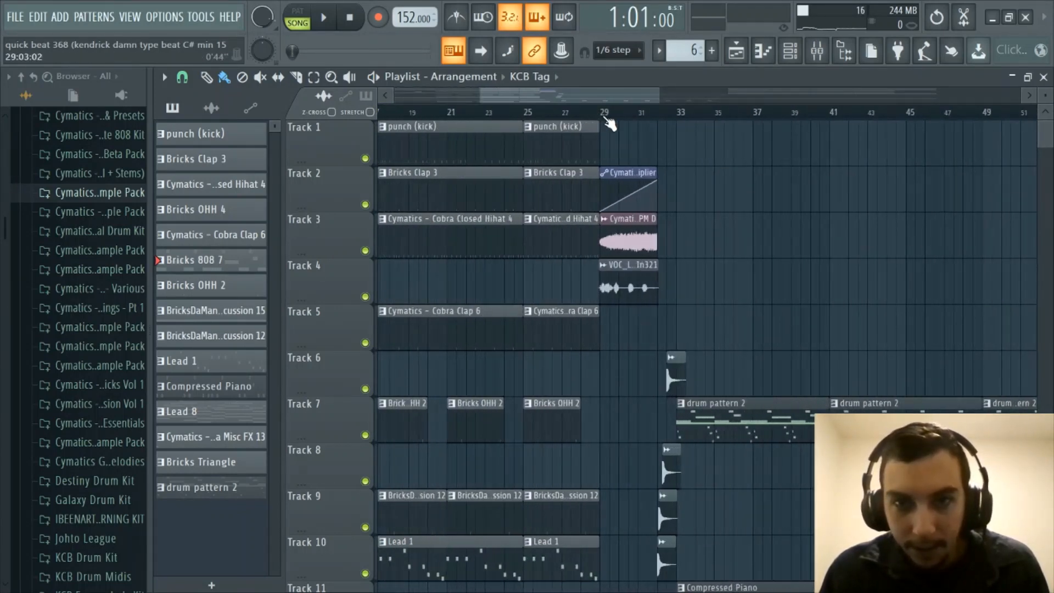
pyautogui.scroll(-3, 588, 115)
pyautogui.scroll(4, 586, 117)
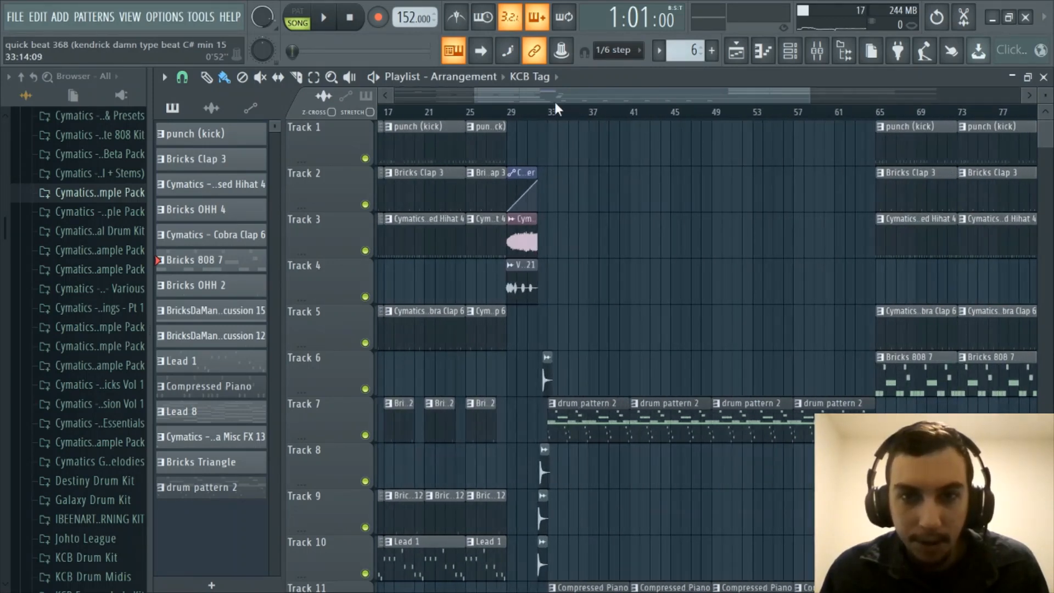
pyautogui.moveTo(591, 95); pyautogui.dragTo(663, 99)
pyautogui.scroll(-4, 593, 275)
pyautogui.scroll(4, 722, 259)
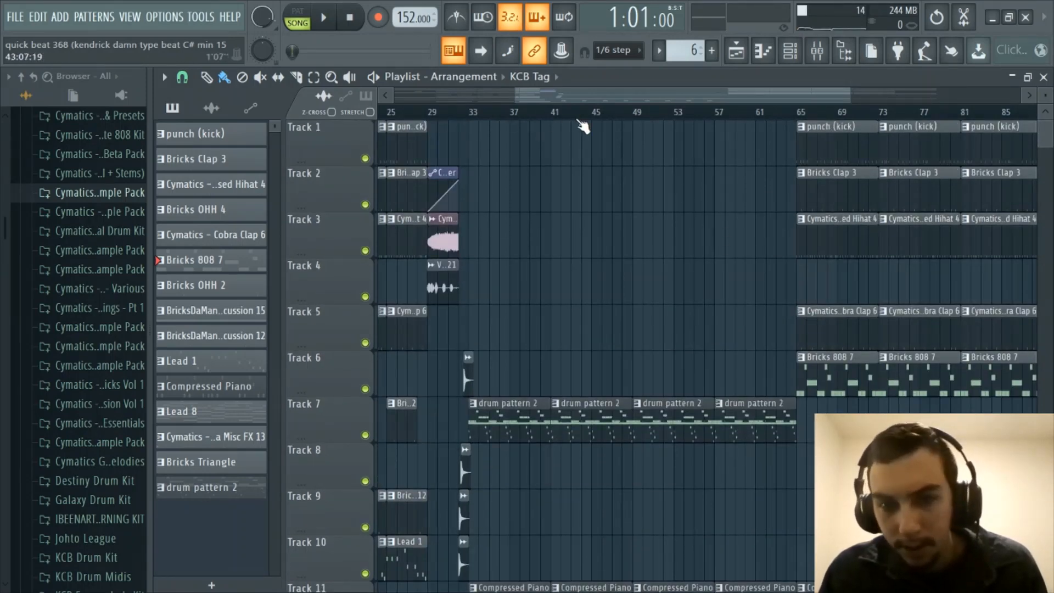
pyautogui.scroll(-4, 581, 125)
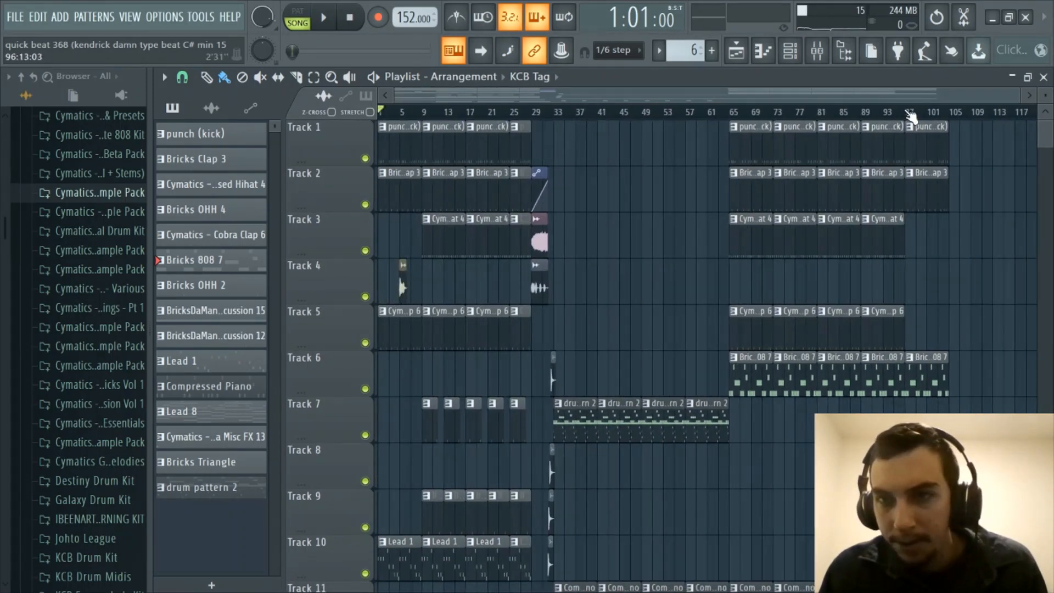
pyautogui.scroll(4, 910, 116)
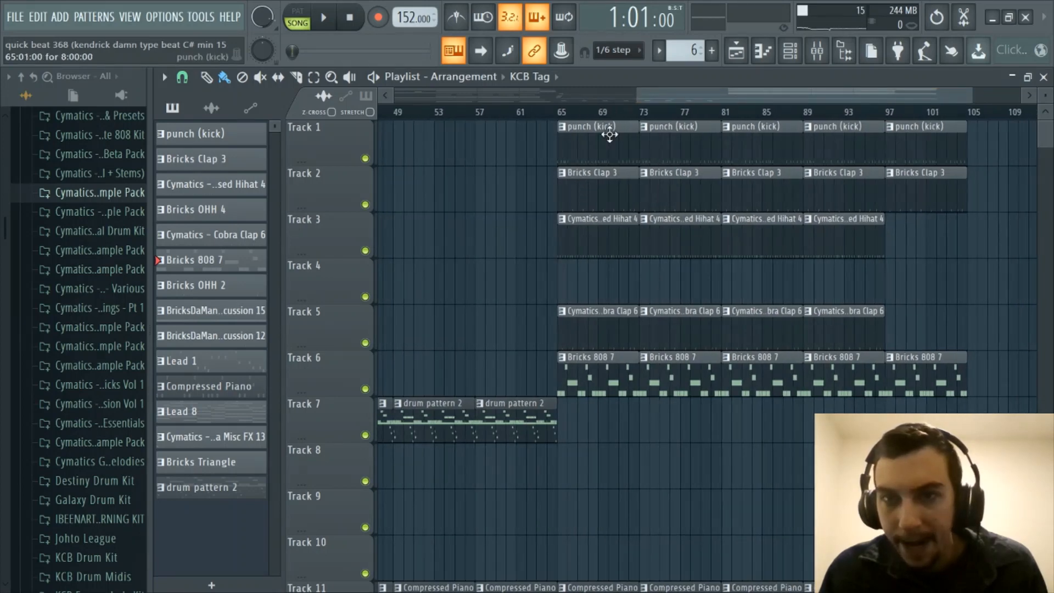
pyautogui.scroll(-1, 616, 336)
pyautogui.scroll(1, 617, 337)
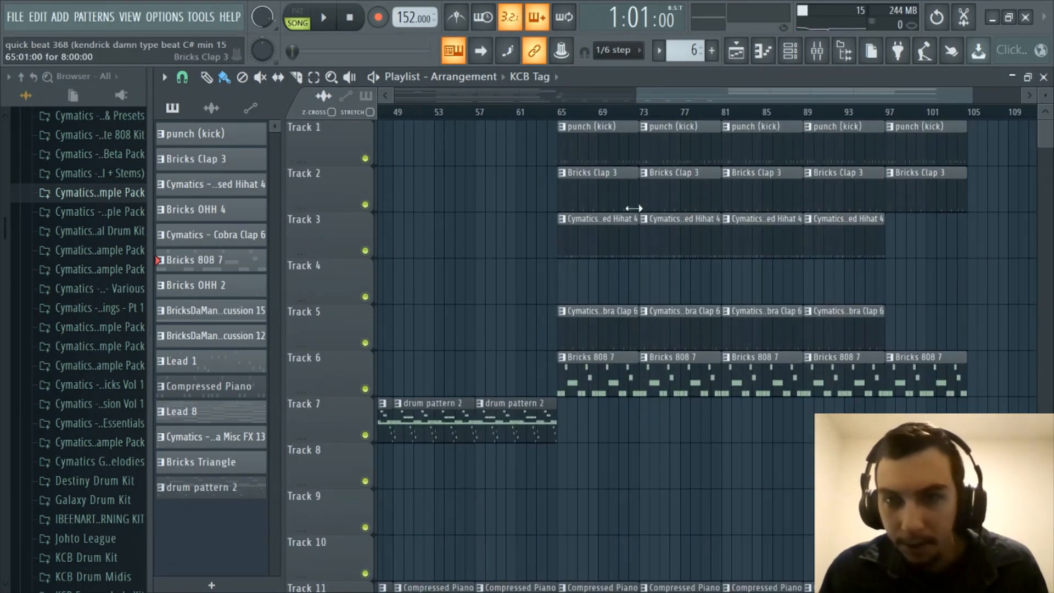
pyautogui.scroll(-4, 650, 115)
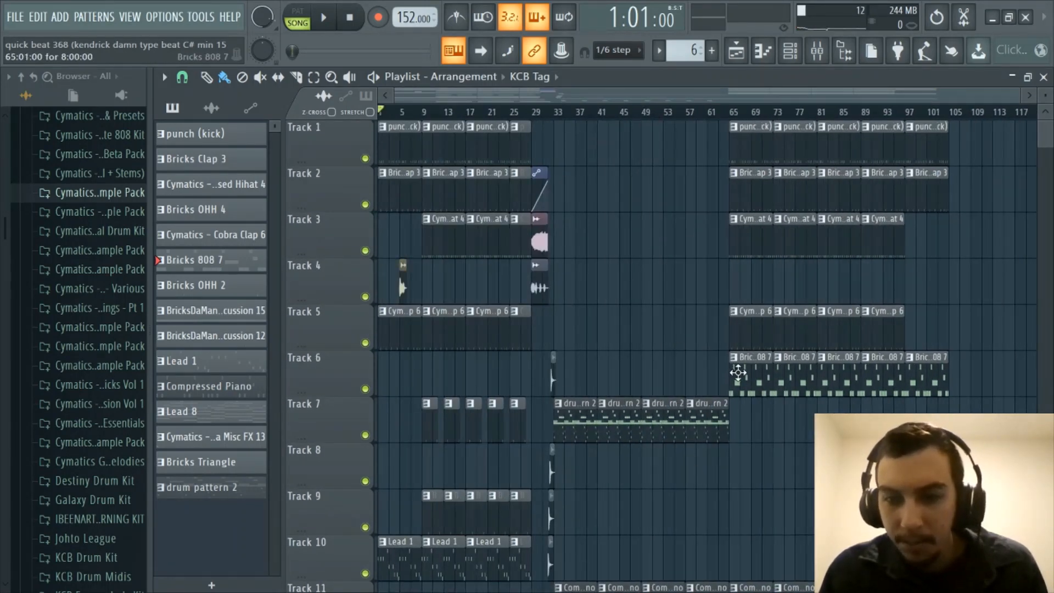
pyautogui.scroll(-2, 768, 351)
pyautogui.scroll(2, 784, 331)
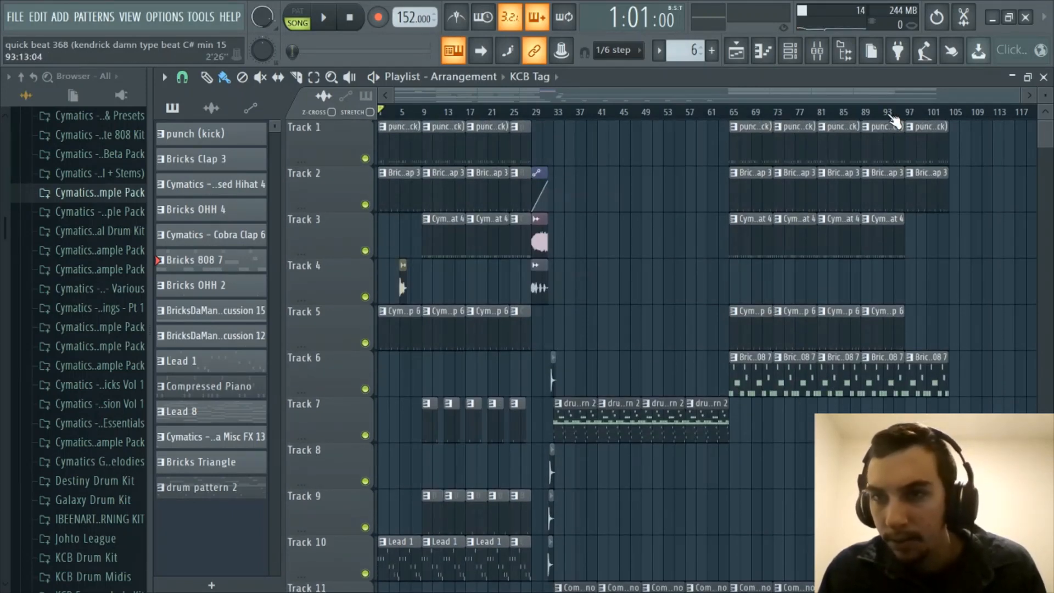
pyautogui.scroll(3, 889, 116)
pyautogui.scroll(-2, 884, 118)
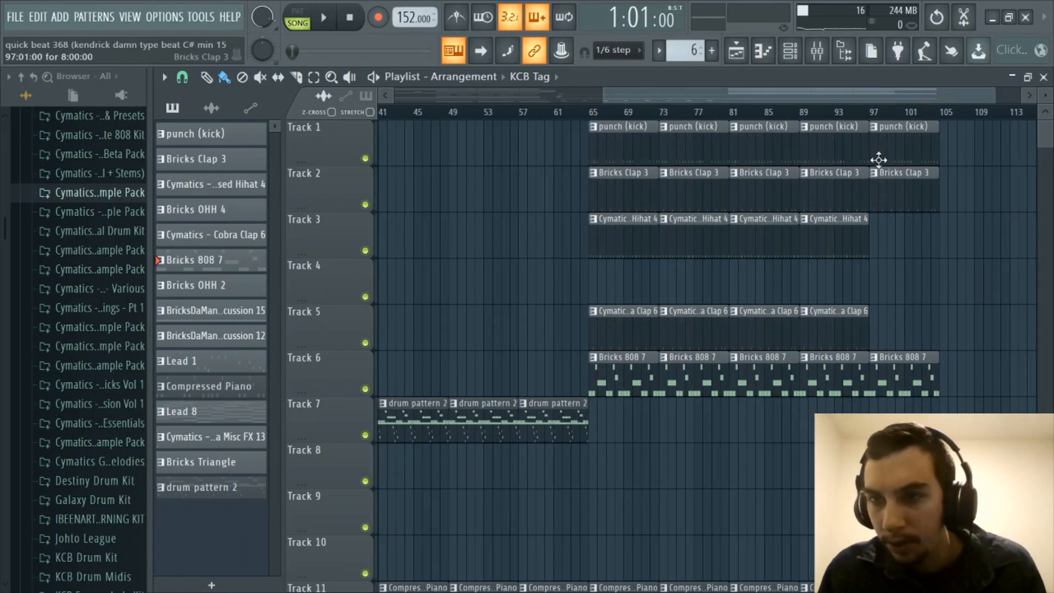
pyautogui.scroll(-1, 881, 120)
pyautogui.scroll(-7, 897, 365)
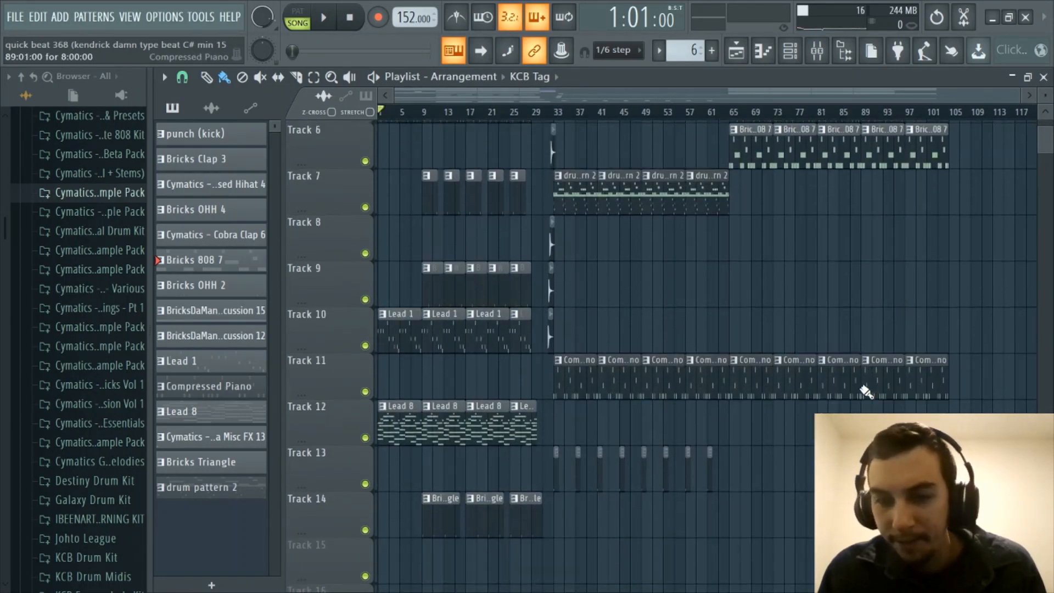
pyautogui.scroll(7, 565, 235)
pyautogui.scroll(4, 508, 105)
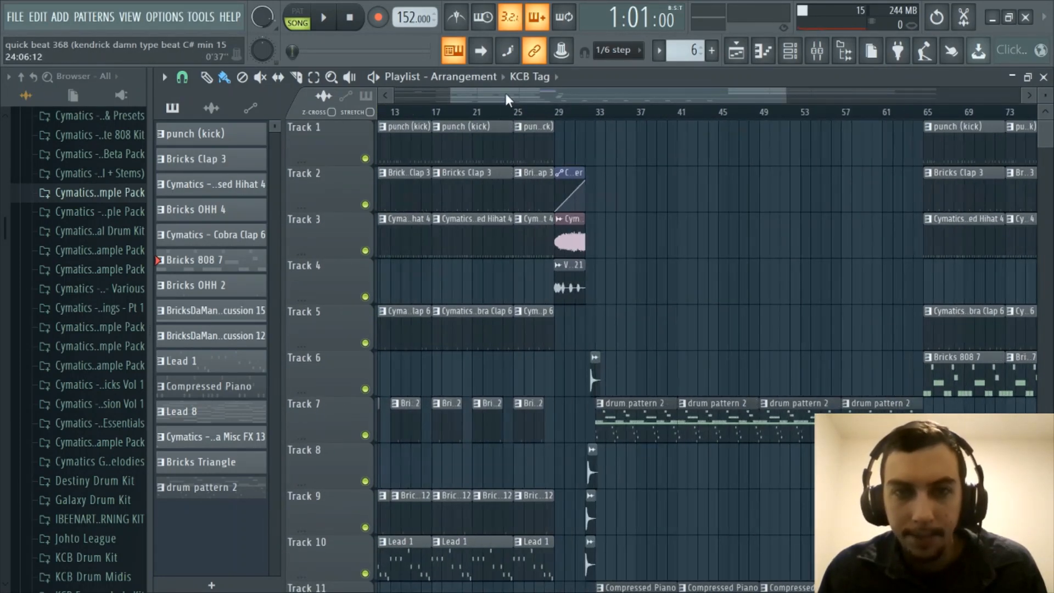
pyautogui.scroll(-3, 612, 297)
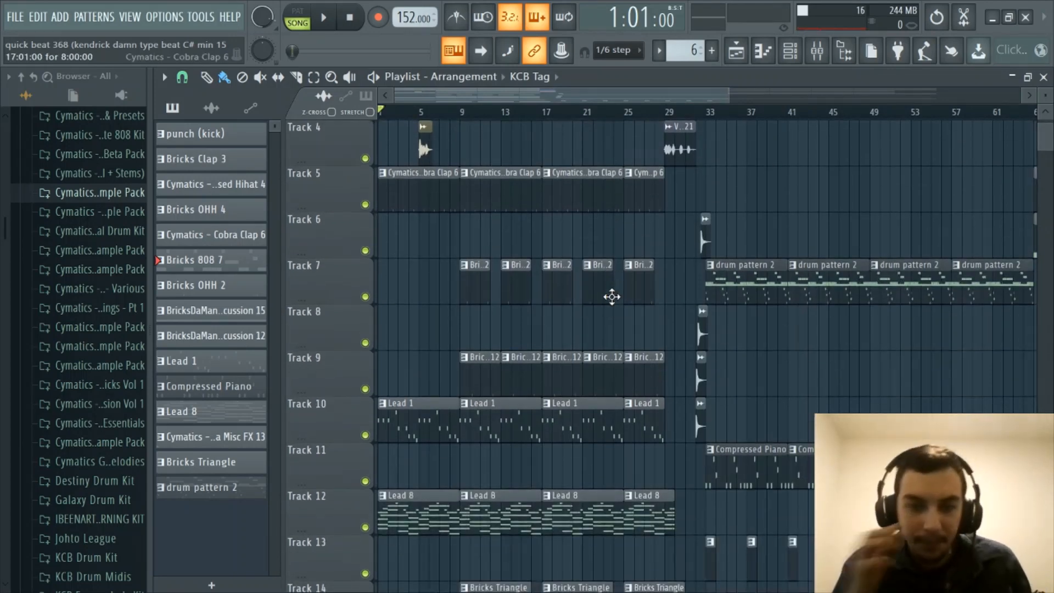
pyautogui.scroll(-3, 609, 296)
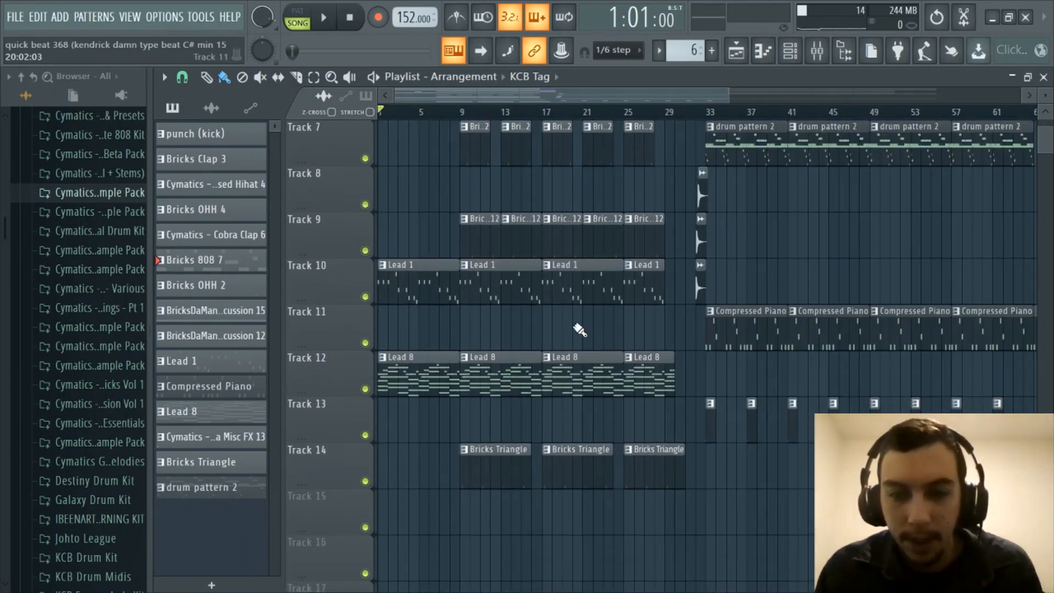
pyautogui.scroll(6, 577, 330)
pyautogui.scroll(-5, 513, 116)
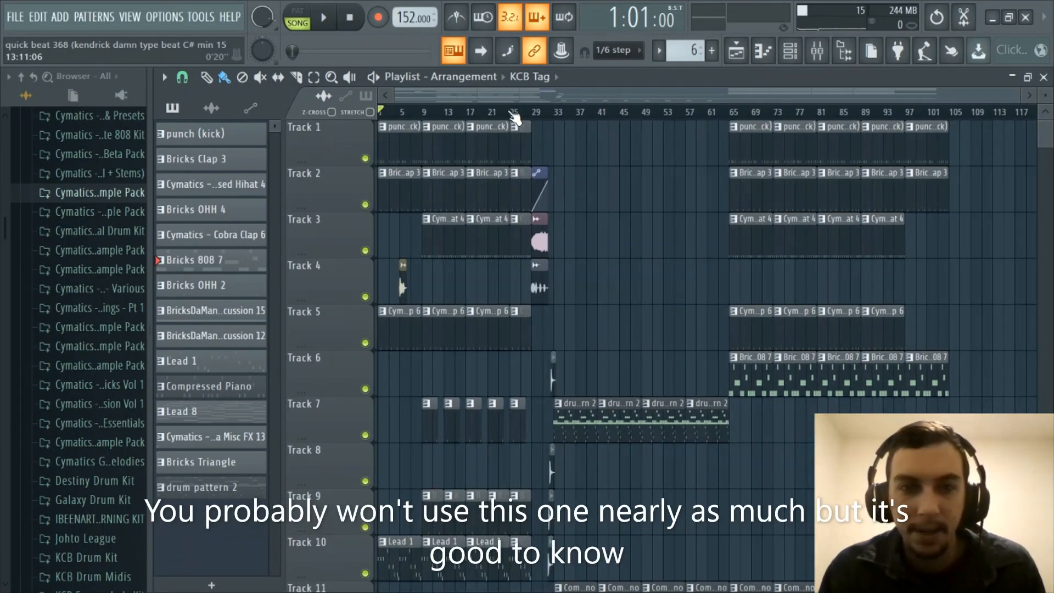
pyautogui.scroll(-1, 435, 116)
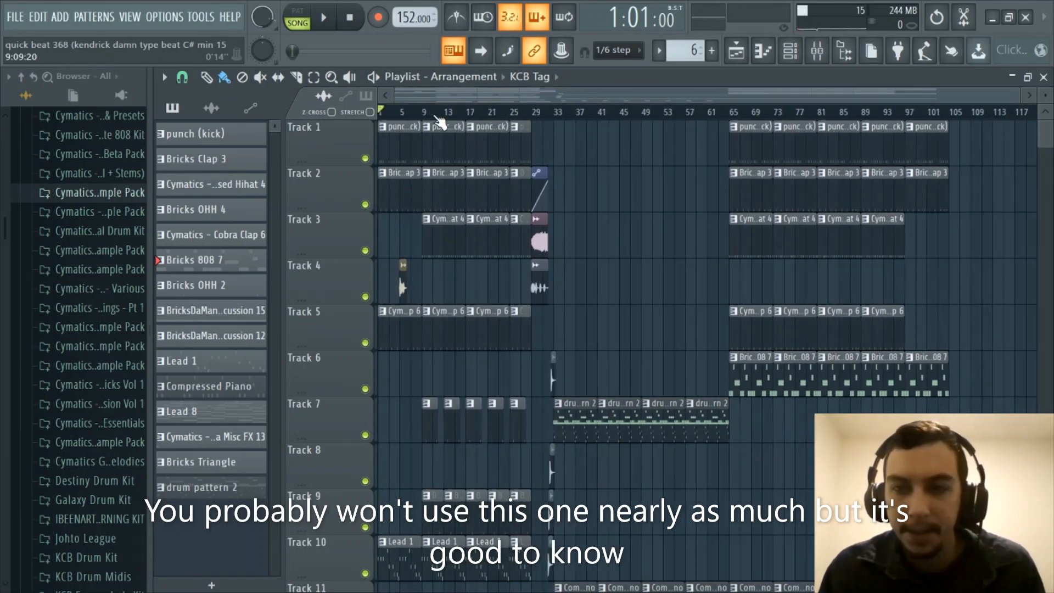
pyautogui.scroll(1, 435, 114)
pyautogui.moveTo(427, 94); pyautogui.dragTo(369, 104)
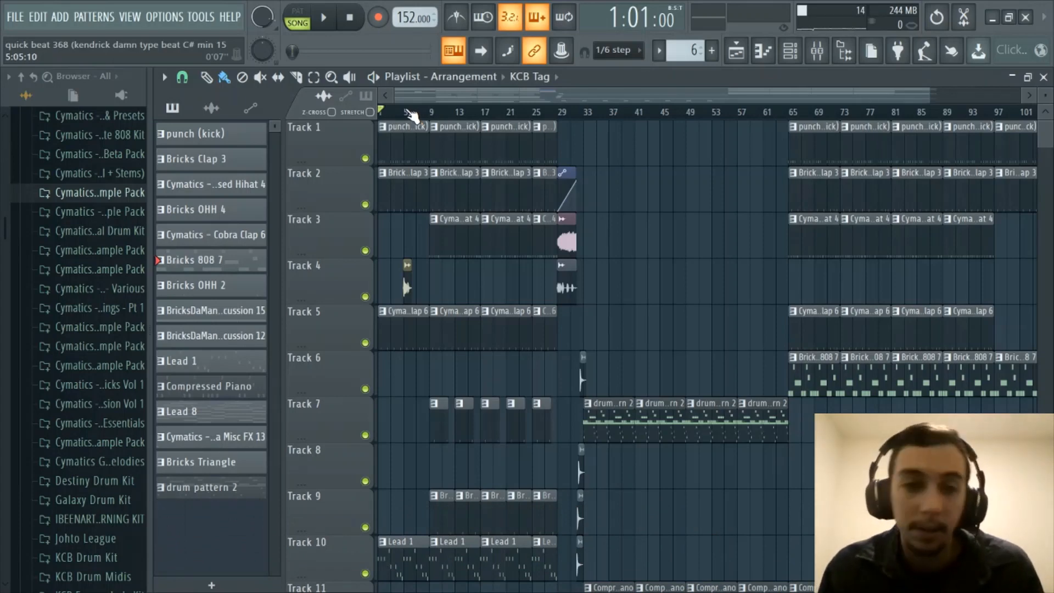
pyautogui.scroll(2, 409, 112)
pyautogui.moveTo(433, 99); pyautogui.dragTo(388, 99)
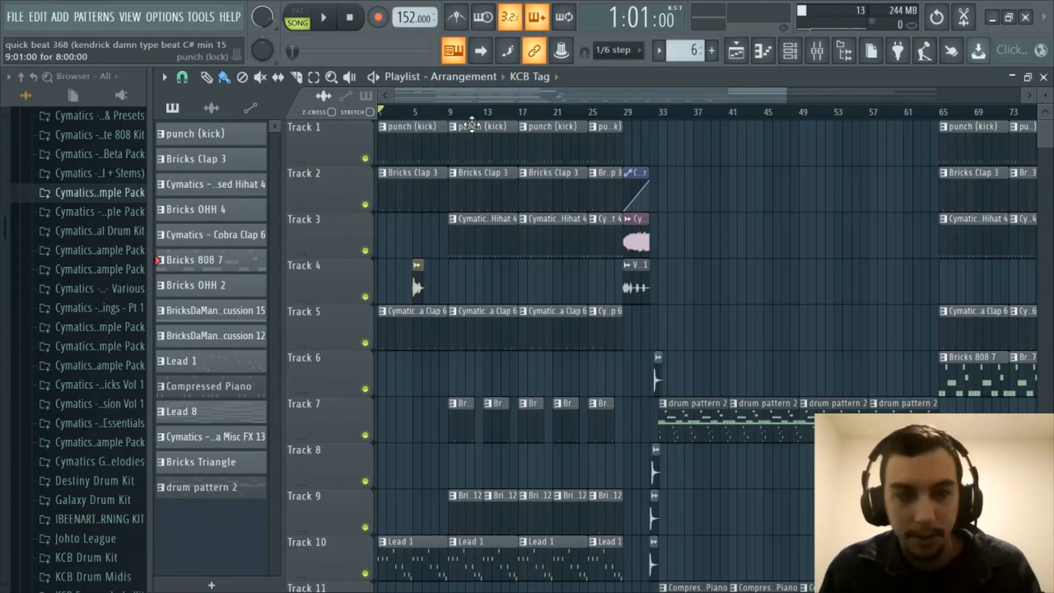
# - Play quick beat 368 from bar 1 through the buildup past bar 33, following the tracks
pyautogui.press('space')
pyautogui.scroll(-2, 470, 113)
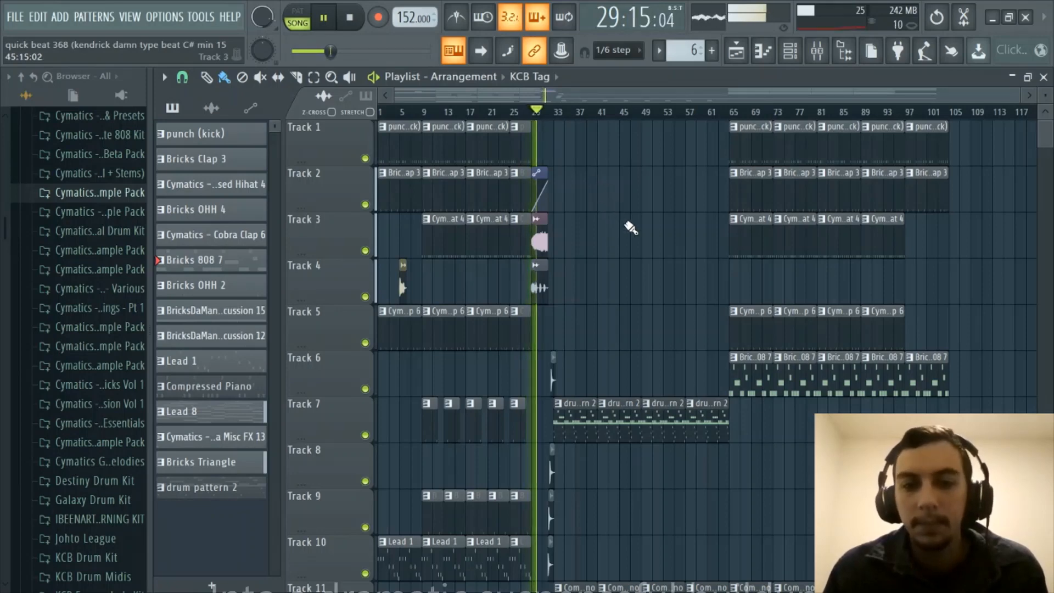
pyautogui.scroll(-1, 613, 239)
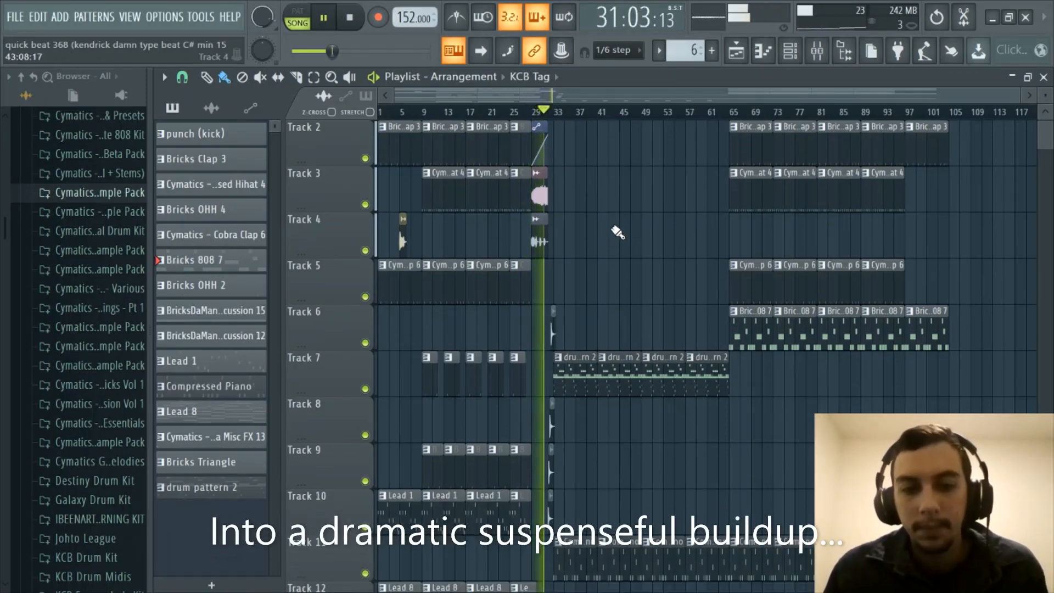
pyautogui.scroll(-1, 645, 242)
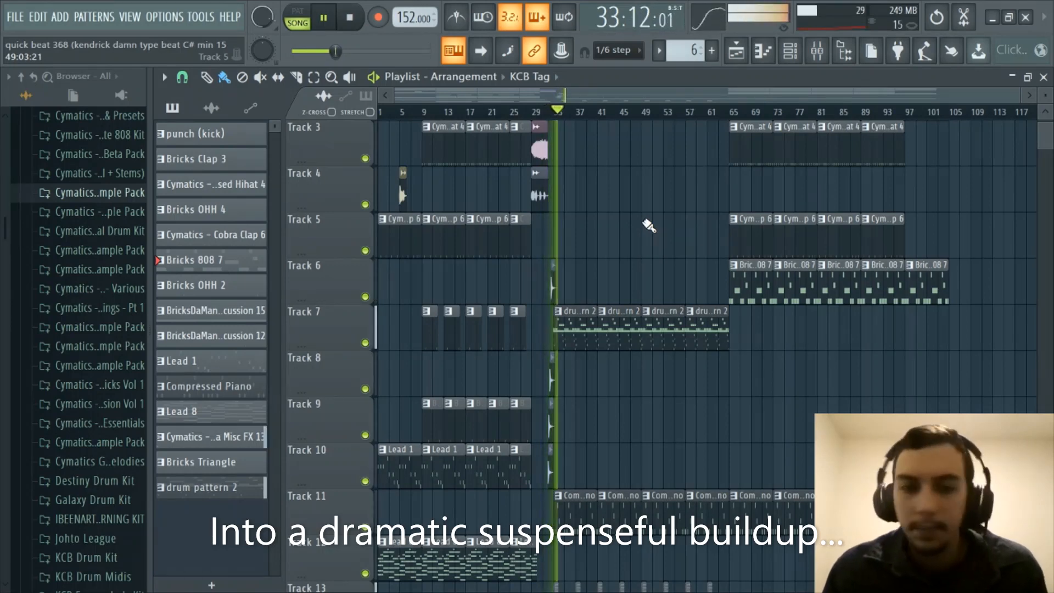
pyautogui.scroll(-1, 648, 228)
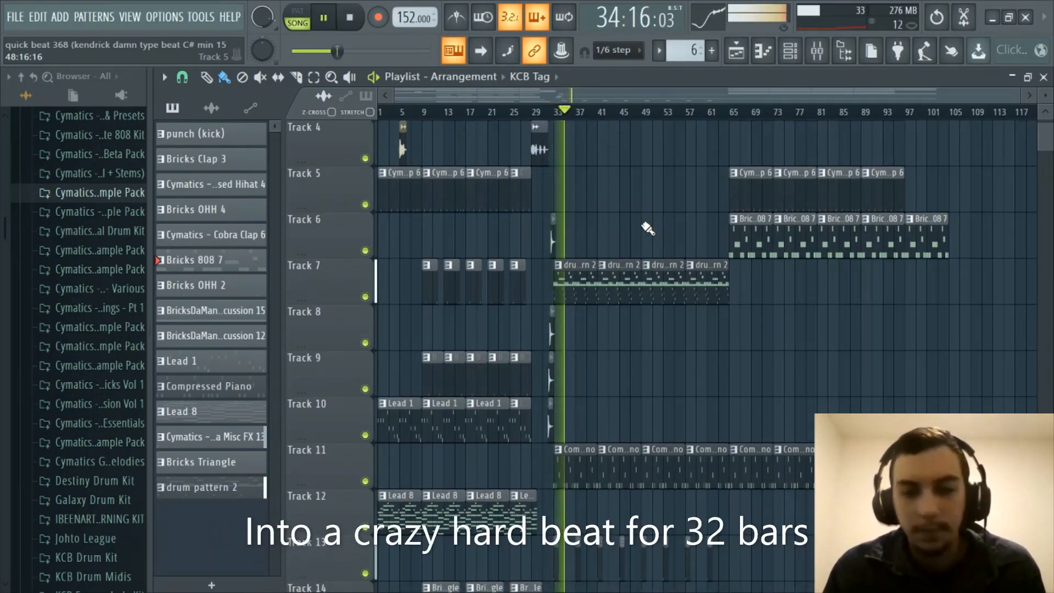
pyautogui.scroll(3, 646, 228)
pyautogui.scroll(-6, 645, 222)
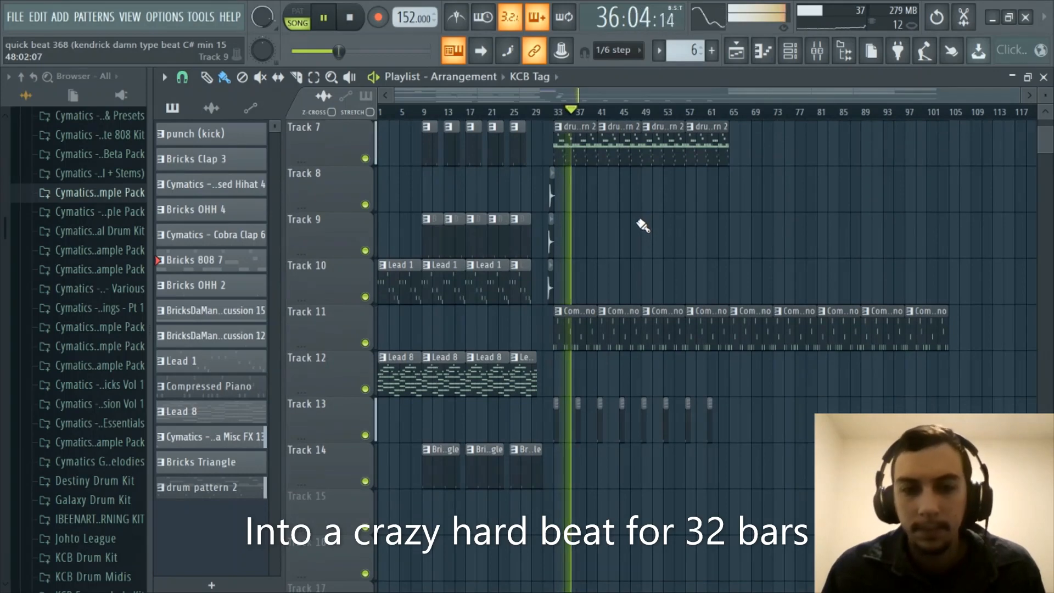
pyautogui.scroll(6, 641, 223)
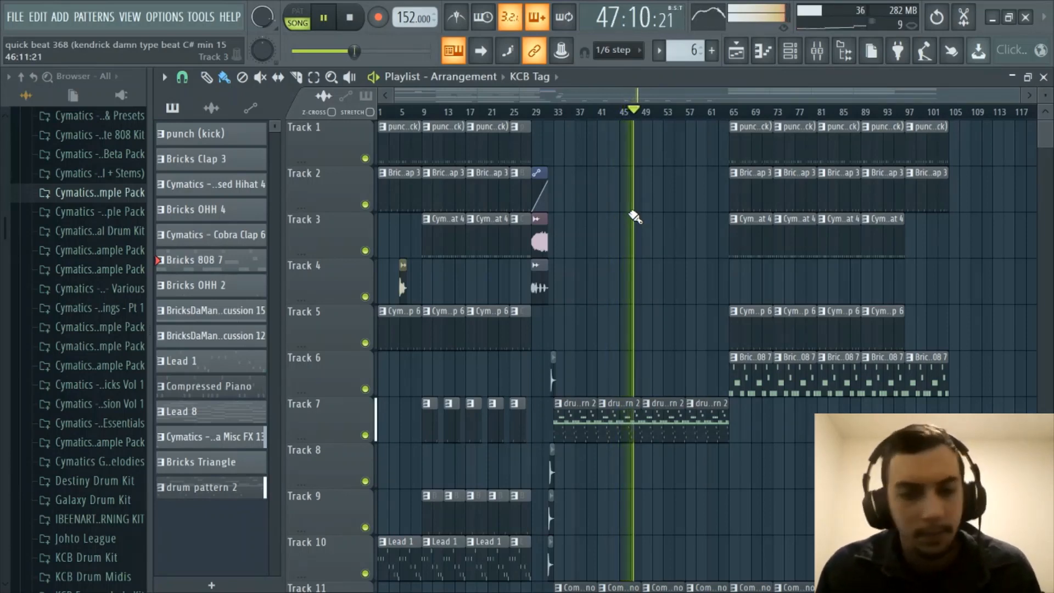
# - Keep quick beat 368 playing past bar 73 up to bar 78, following the Playlist tracks
pyautogui.scroll(-3, 632, 222)
pyautogui.scroll(3, 630, 224)
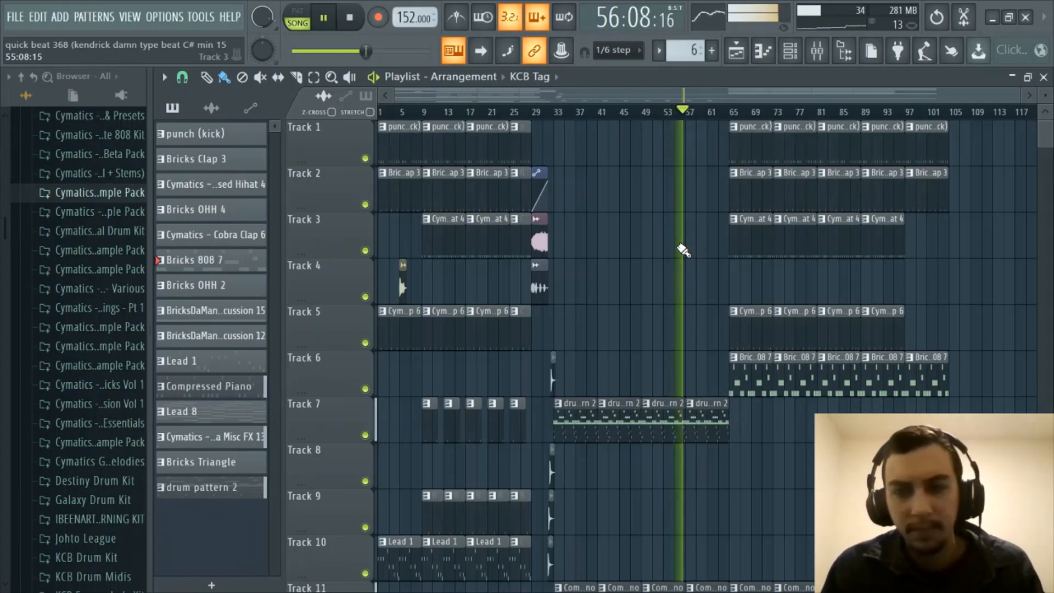
pyautogui.scroll(-5, 683, 252)
pyautogui.scroll(5, 683, 252)
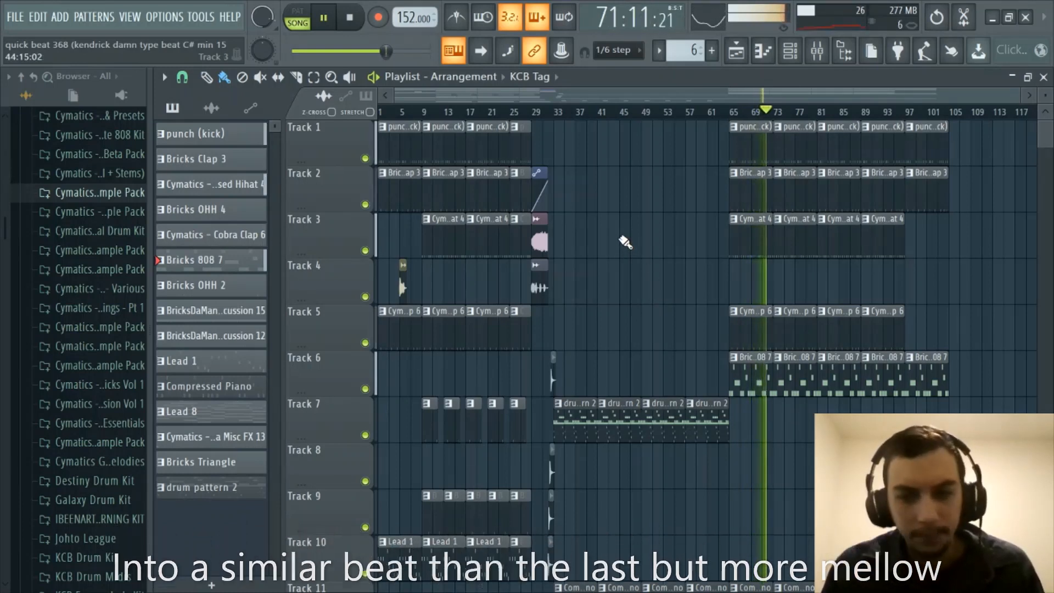
pyautogui.scroll(-2, 625, 242)
pyautogui.scroll(2, 625, 243)
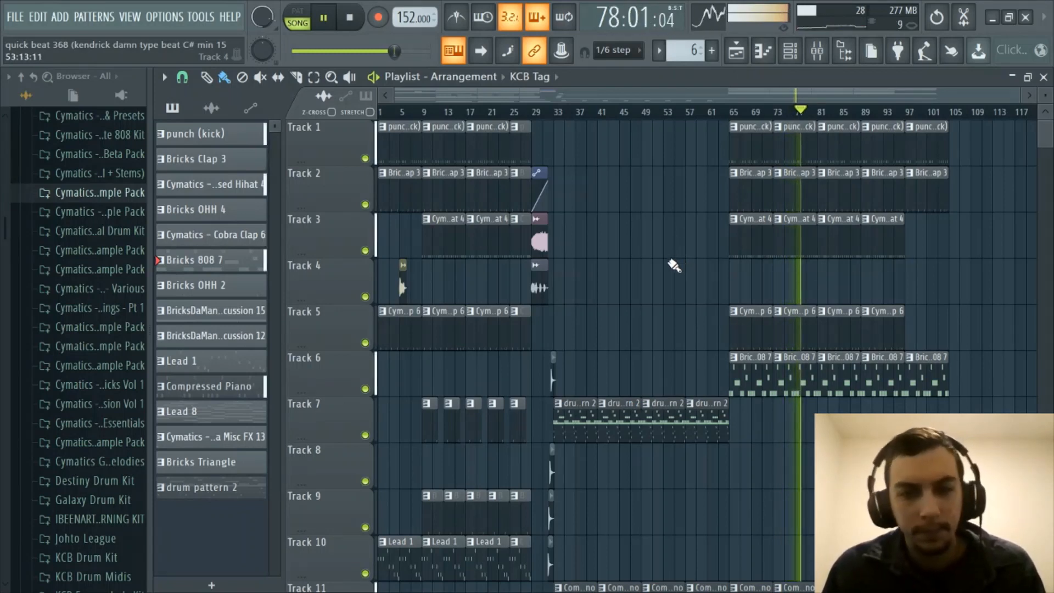
# - Stop quick beat 368's playback and bring the Playlist view back to bar 1
pyautogui.press('space')
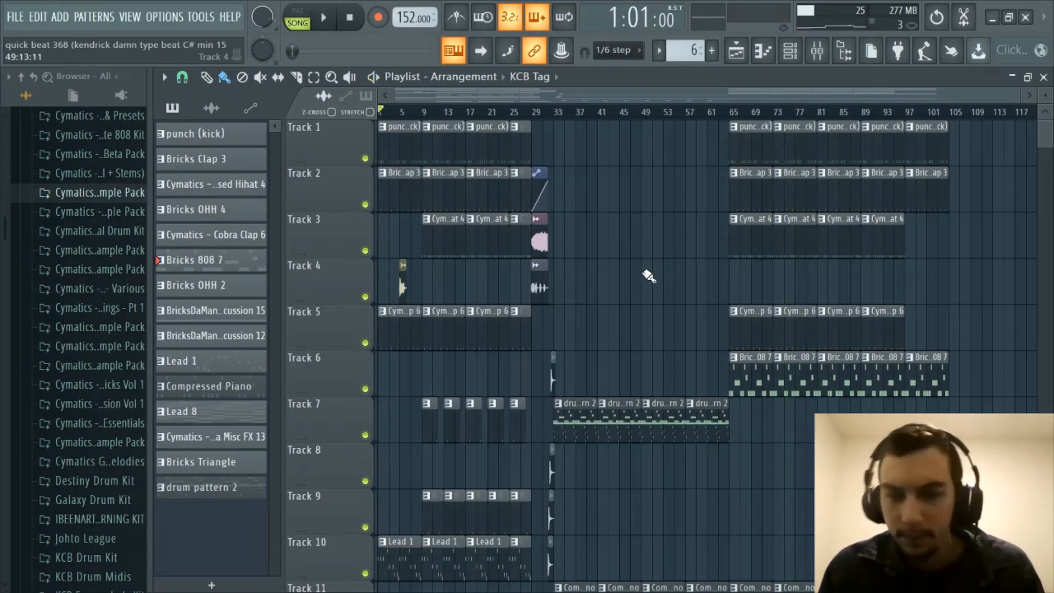
pyautogui.scroll(-5, 630, 297)
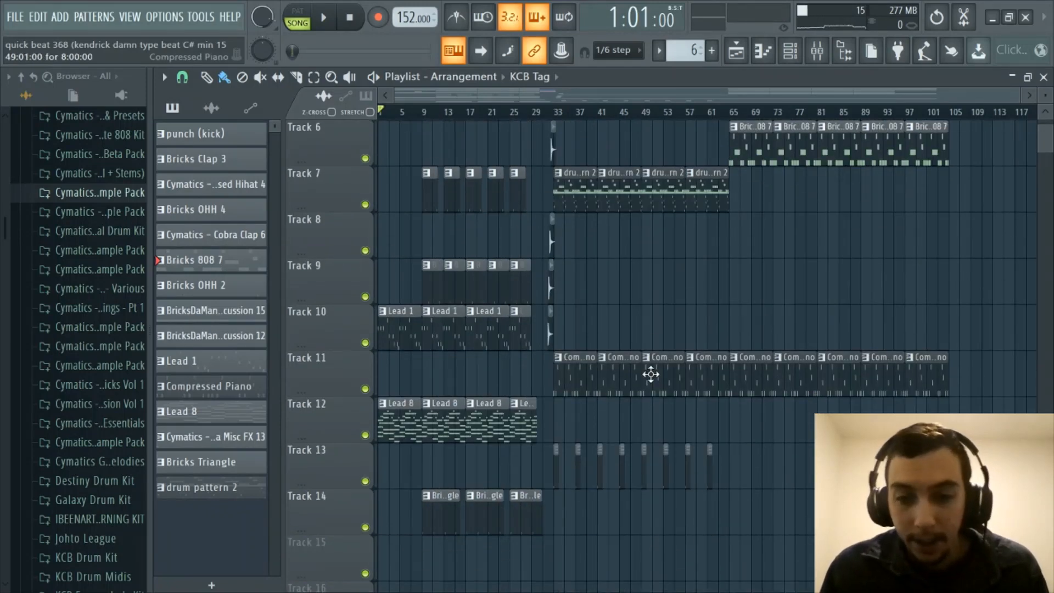
pyautogui.scroll(5, 602, 280)
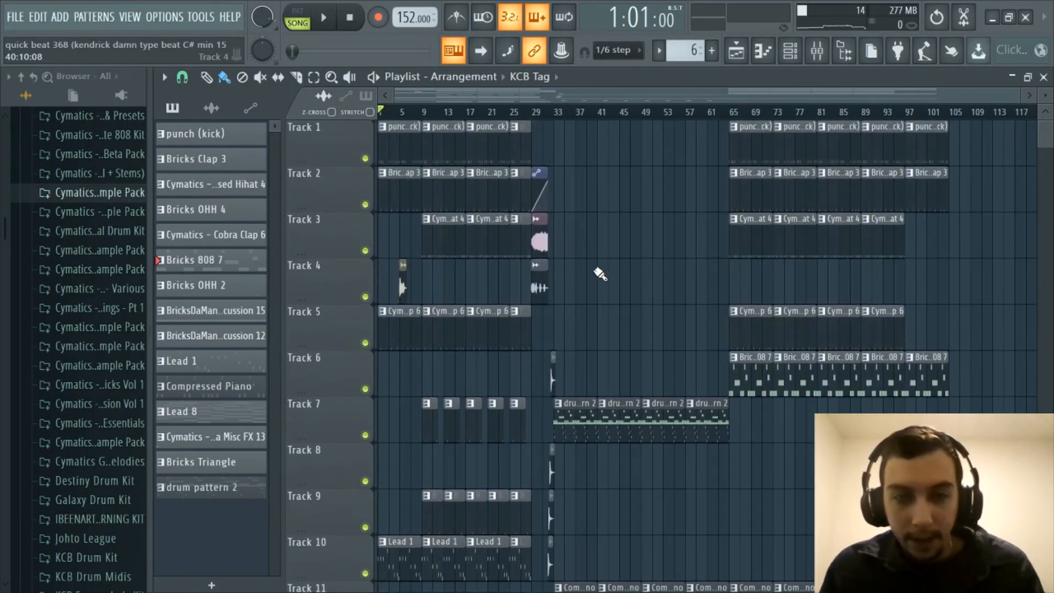
pyautogui.scroll(2, 536, 112)
pyautogui.moveTo(500, 94); pyautogui.dragTo(440, 95)
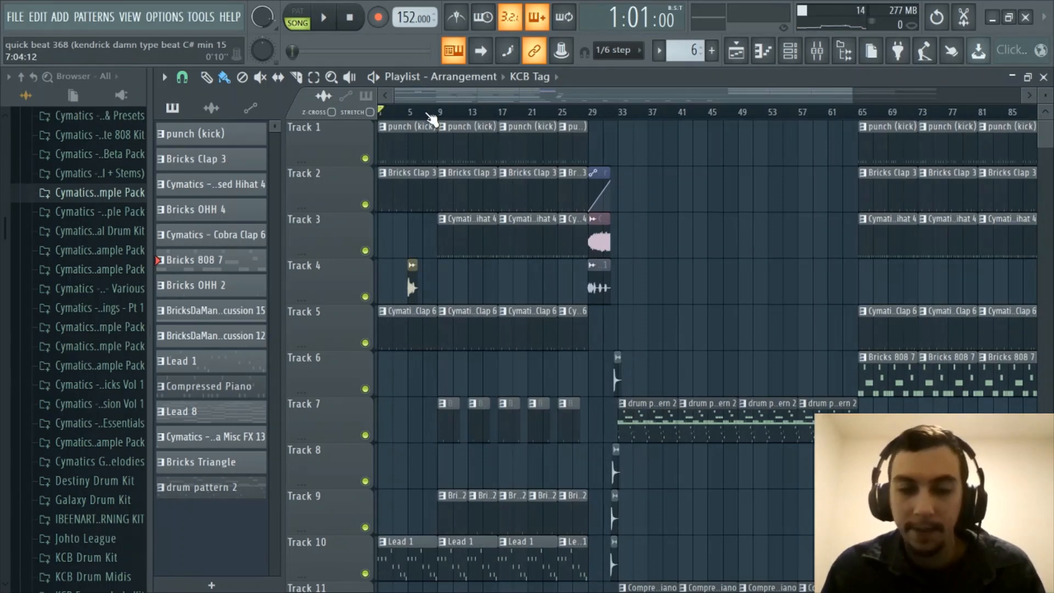
pyautogui.scroll(-2, 428, 114)
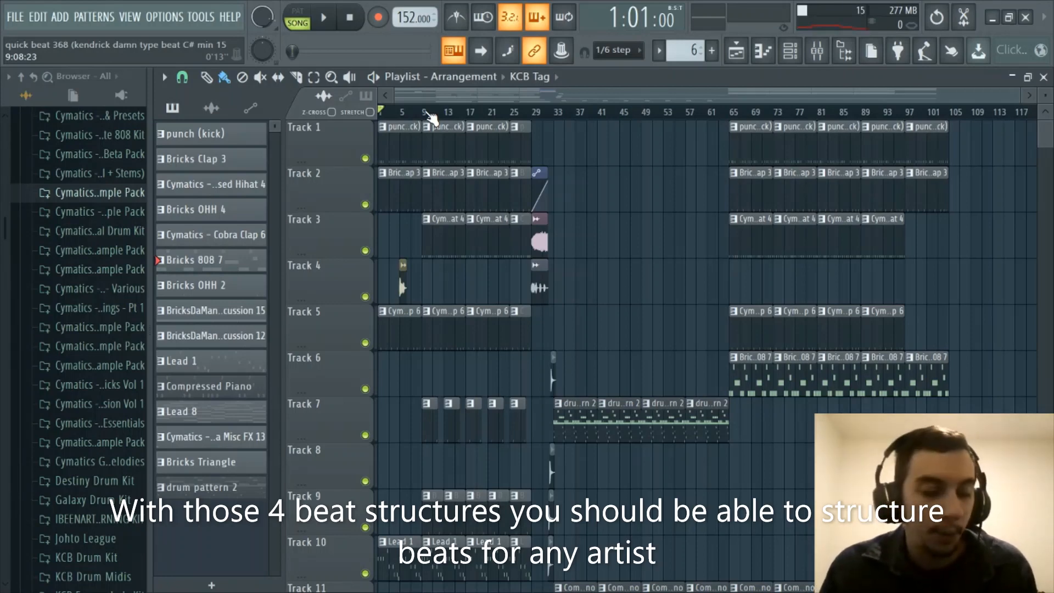
pyautogui.scroll(3, 431, 118)
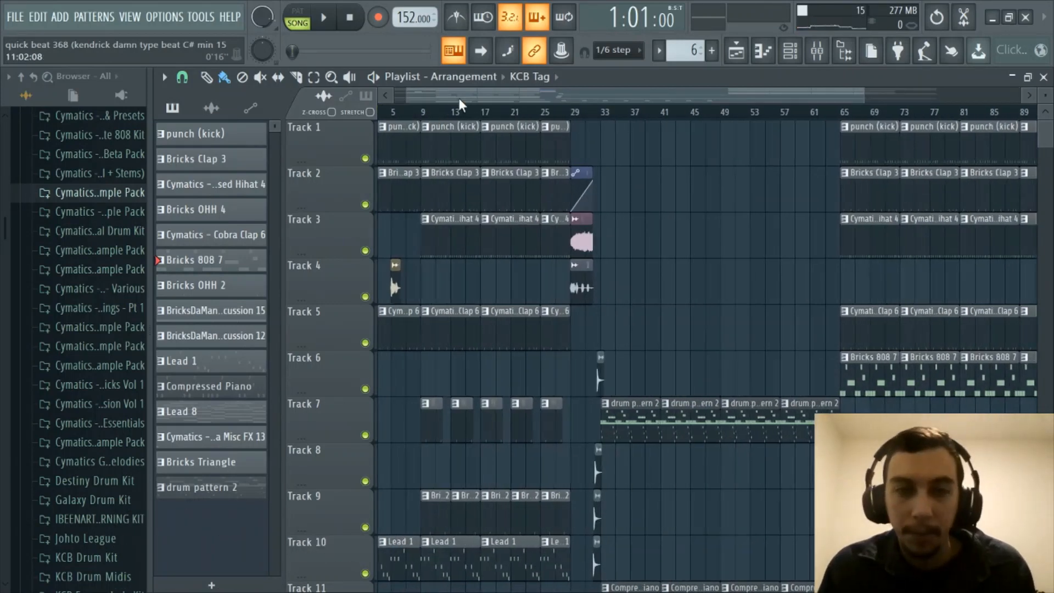
pyautogui.scroll(-2, 432, 118)
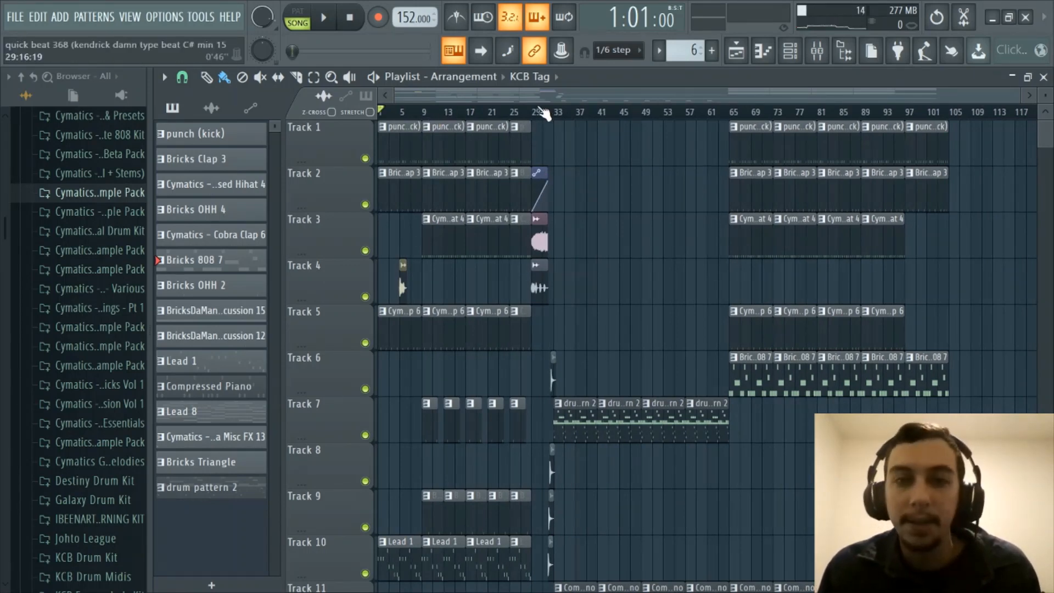
pyautogui.scroll(2, 541, 90)
pyautogui.moveTo(541, 94); pyautogui.dragTo(457, 100)
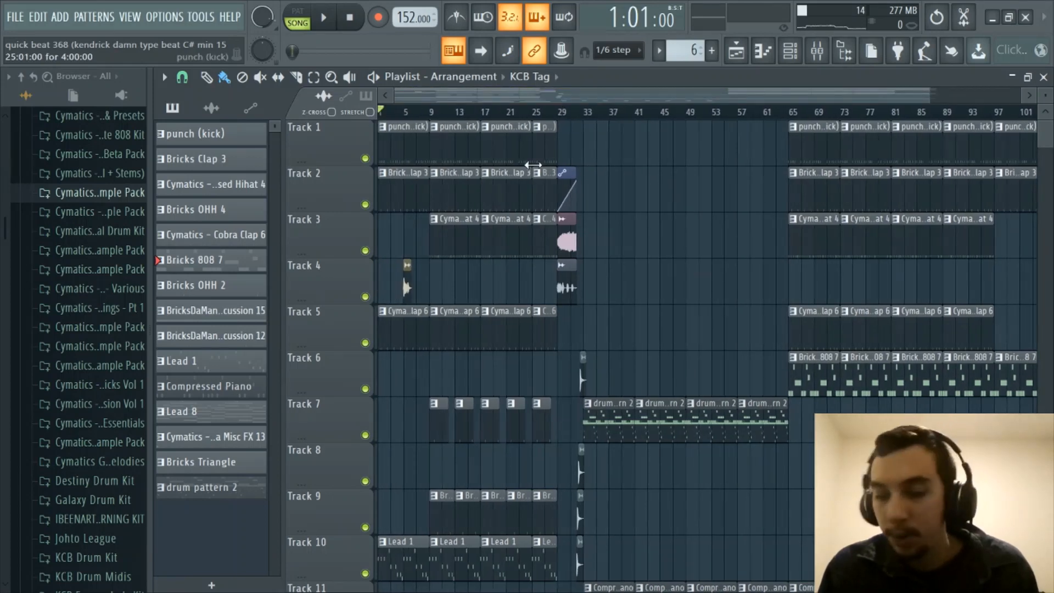
pyautogui.scroll(-1, 649, 125)
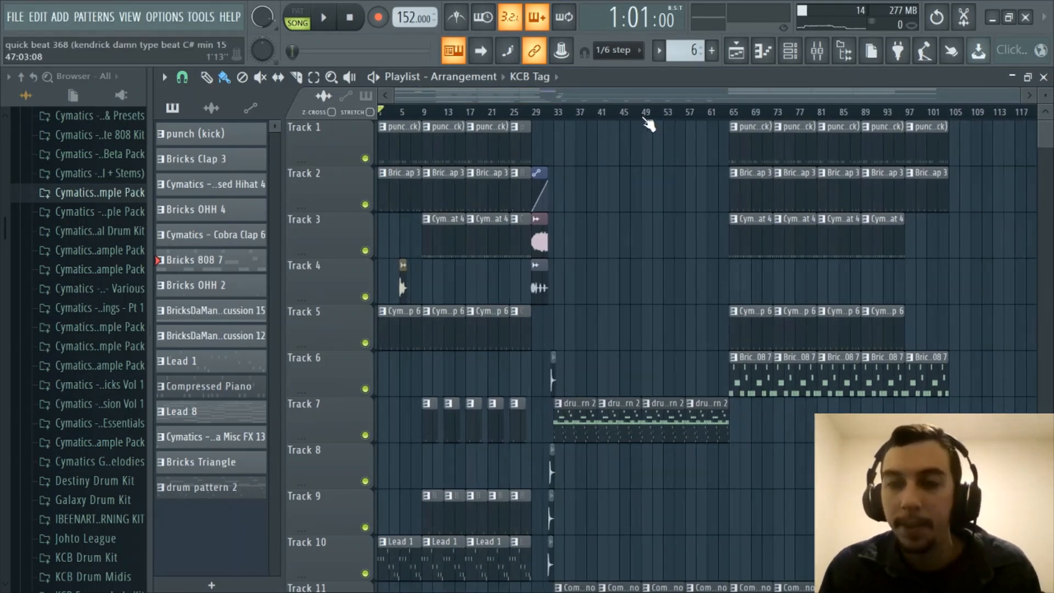